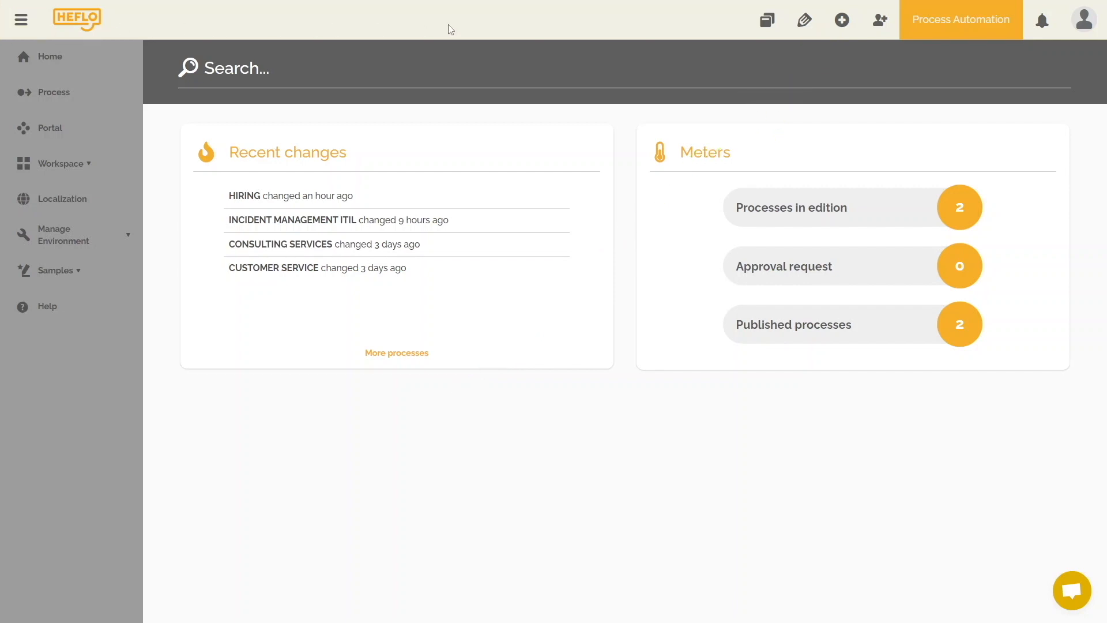
Step: Create a new BPMN process named "Purchase of goods and services"
{"action": "left_click", "coordinate": [842, 26]}
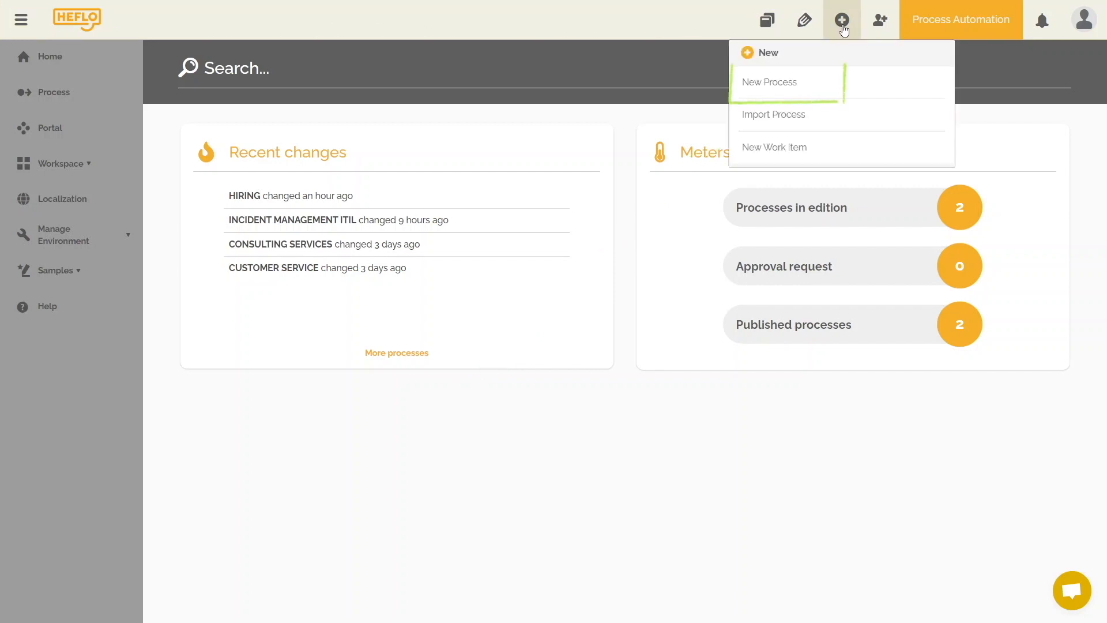
{"action": "left_click", "coordinate": [800, 81]}
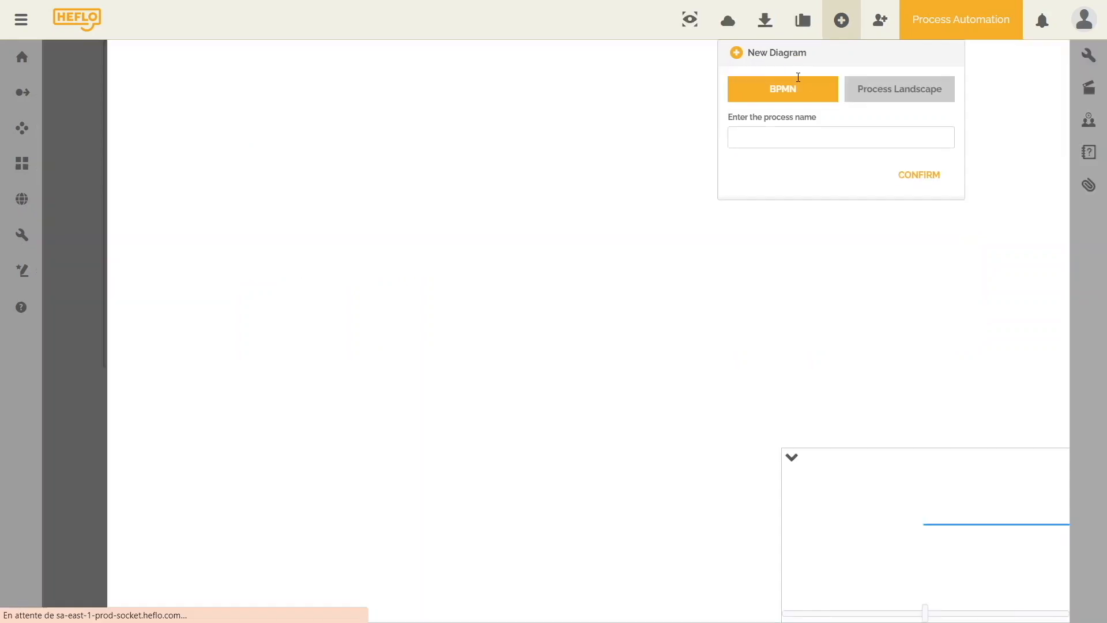
{"action": "left_click", "coordinate": [798, 136]}
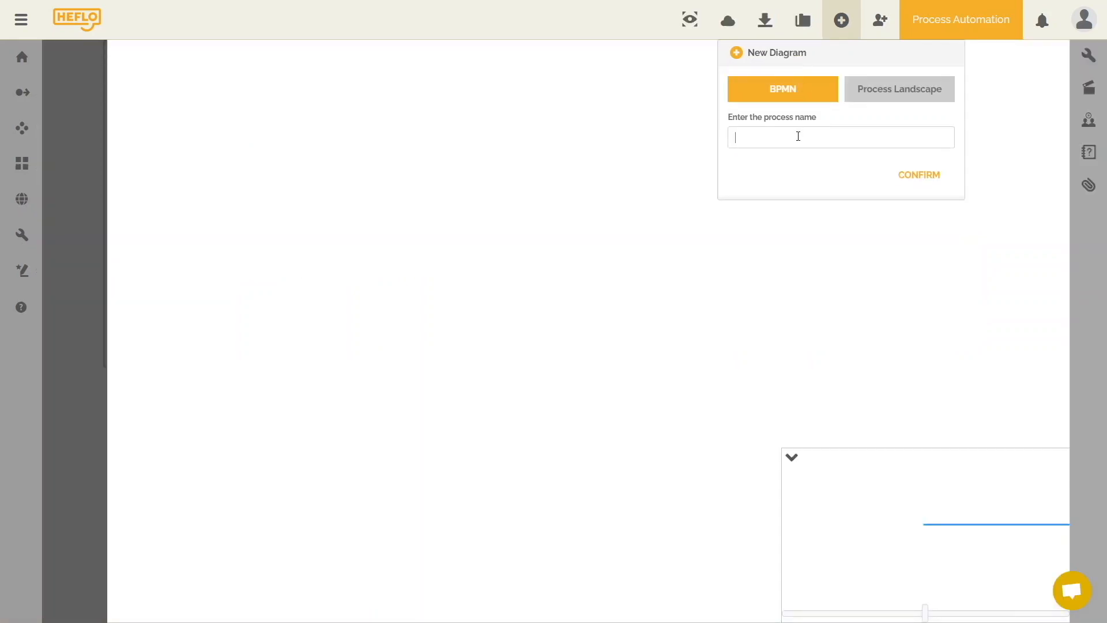
{"action": "type", "text": "Purchase of goods and services"}
{"action": "left_click", "coordinate": [922, 177]}
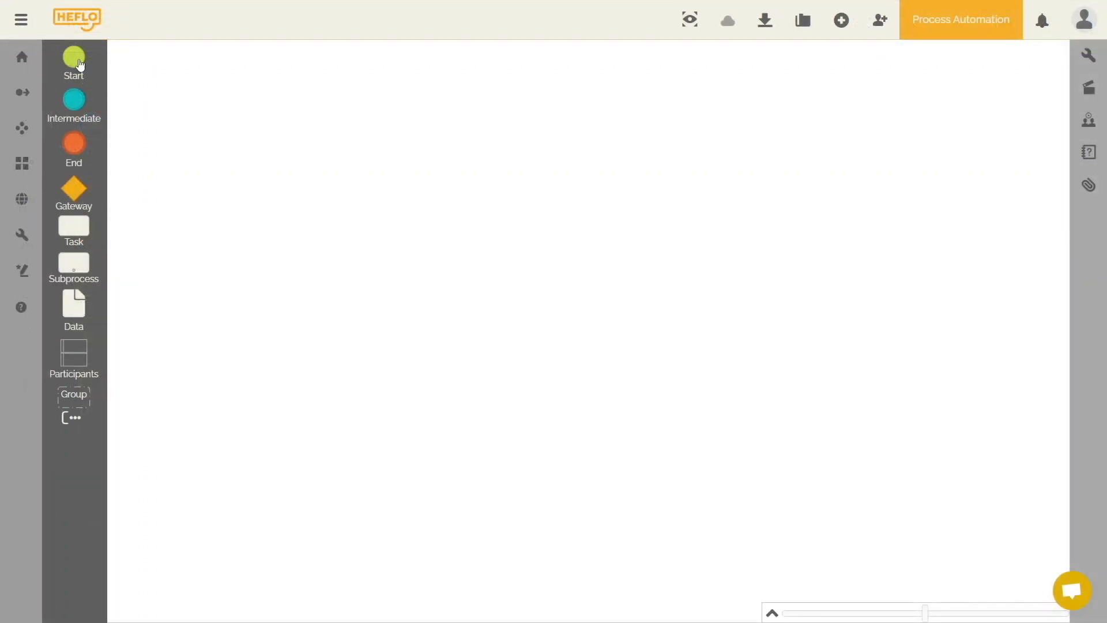
{"action": "left_click", "coordinate": [80, 65]}
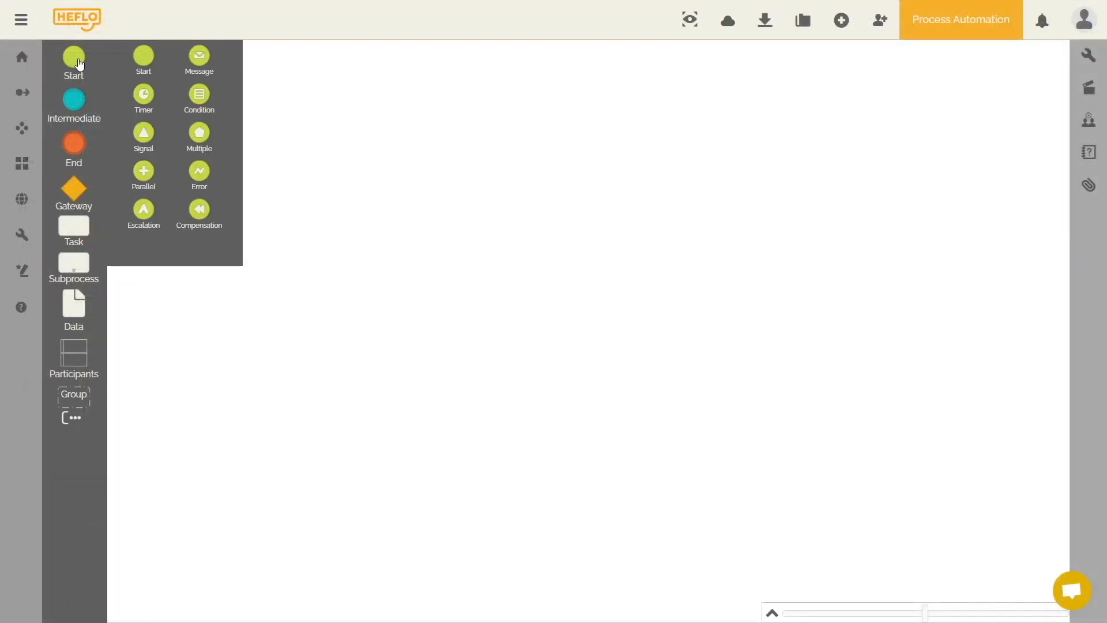
{"action": "mouse_move", "coordinate": [76, 148]}
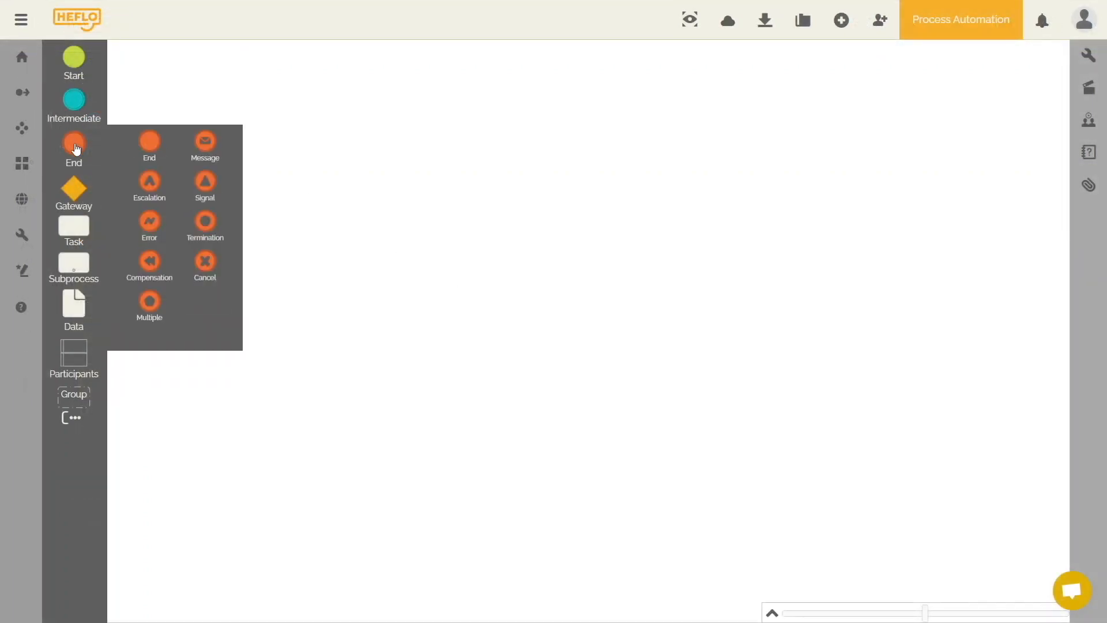
{"action": "mouse_move", "coordinate": [74, 232]}
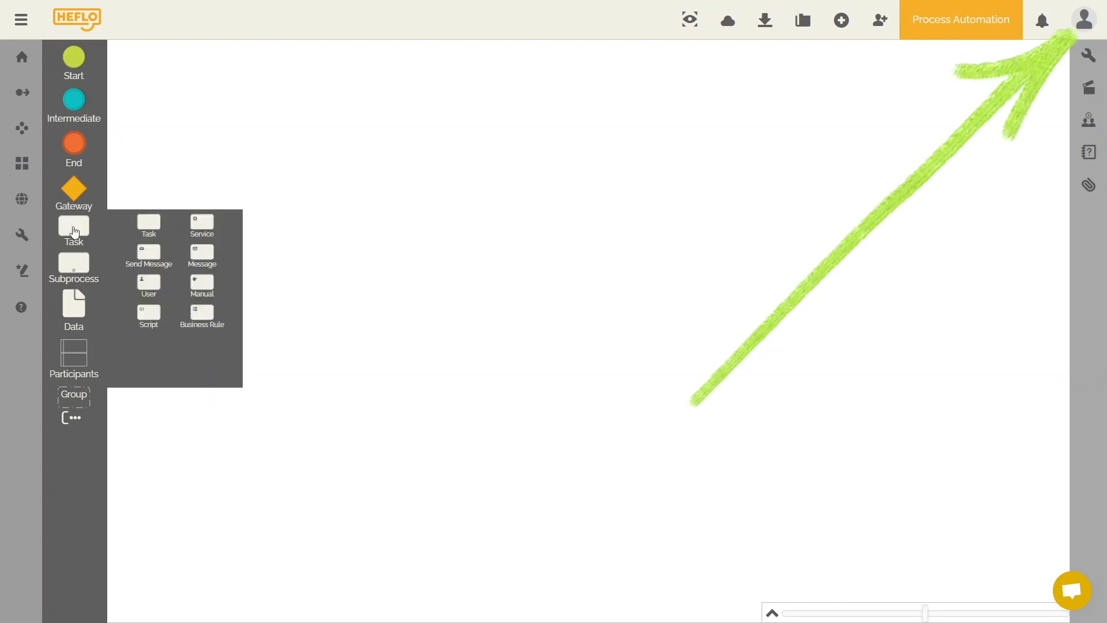
Step: Check the selected user level and the available levels in the account profile, leaving the setting as it is
{"action": "left_click", "coordinate": [1083, 27]}
{"action": "left_click", "coordinate": [1094, 141]}
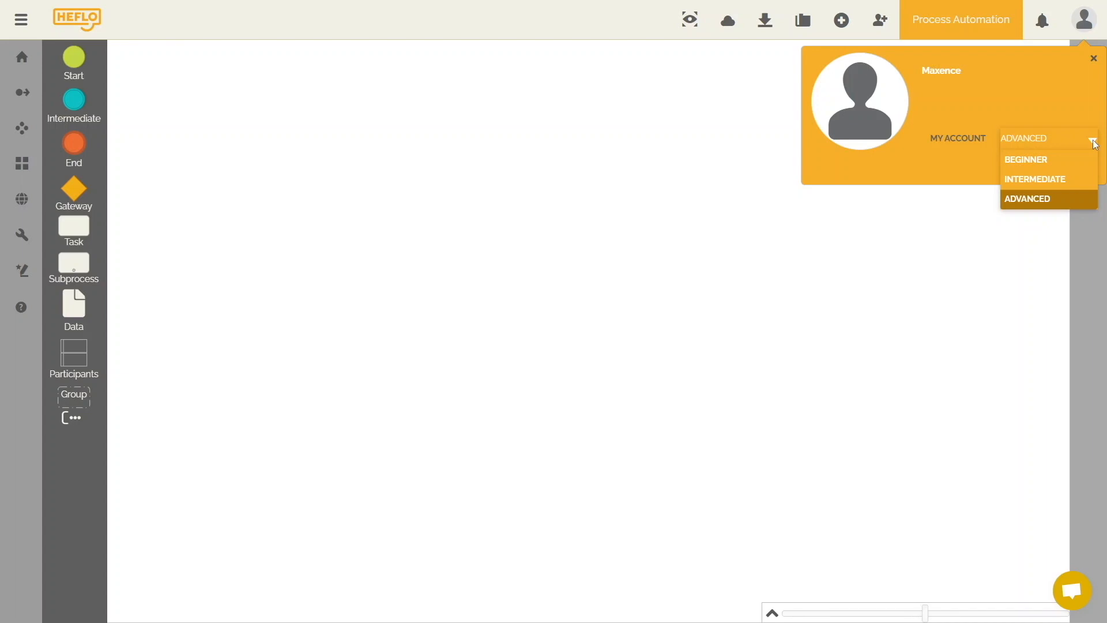
{"action": "left_click", "coordinate": [1053, 102]}
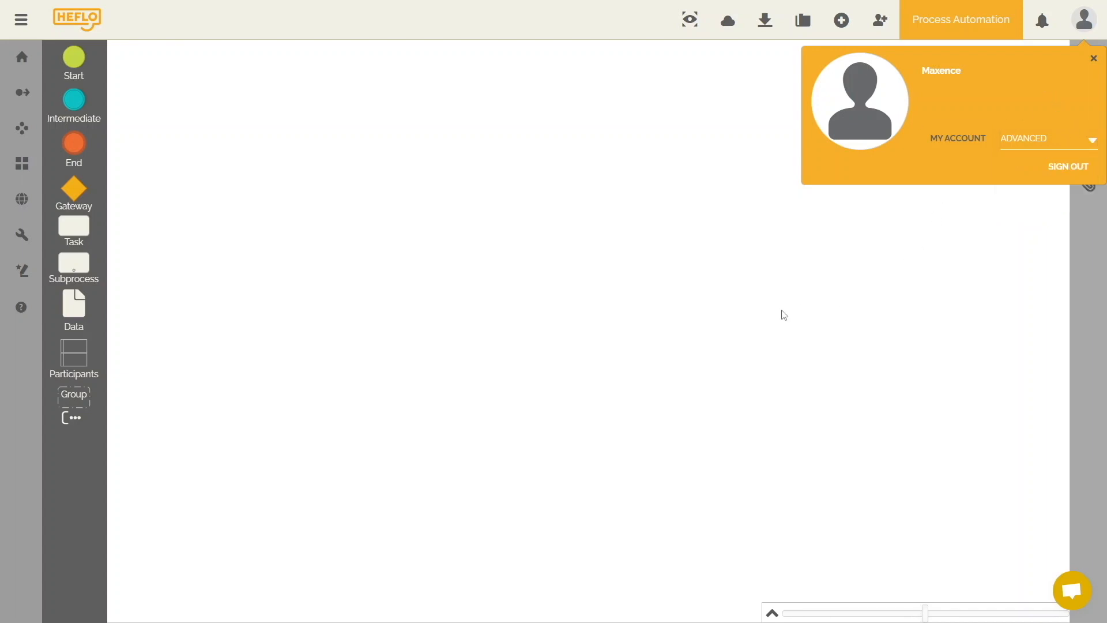
{"action": "left_click", "coordinate": [657, 359]}
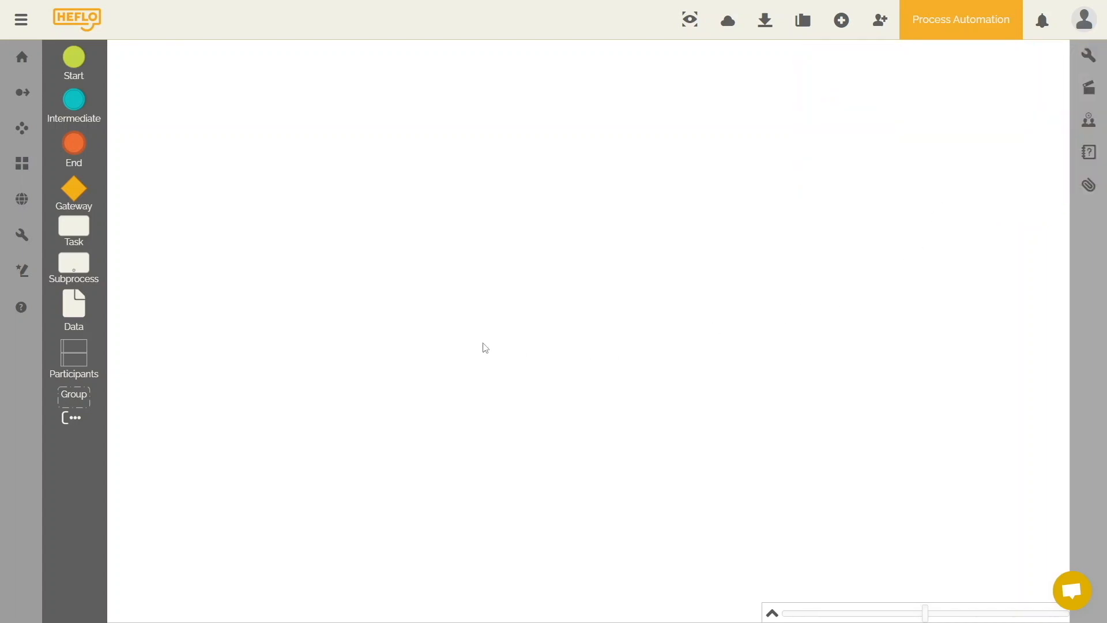
Step: Add a two-lane pool to the empty diagram and shift it slightly up and to the left
{"action": "mouse_move", "coordinate": [74, 357]}
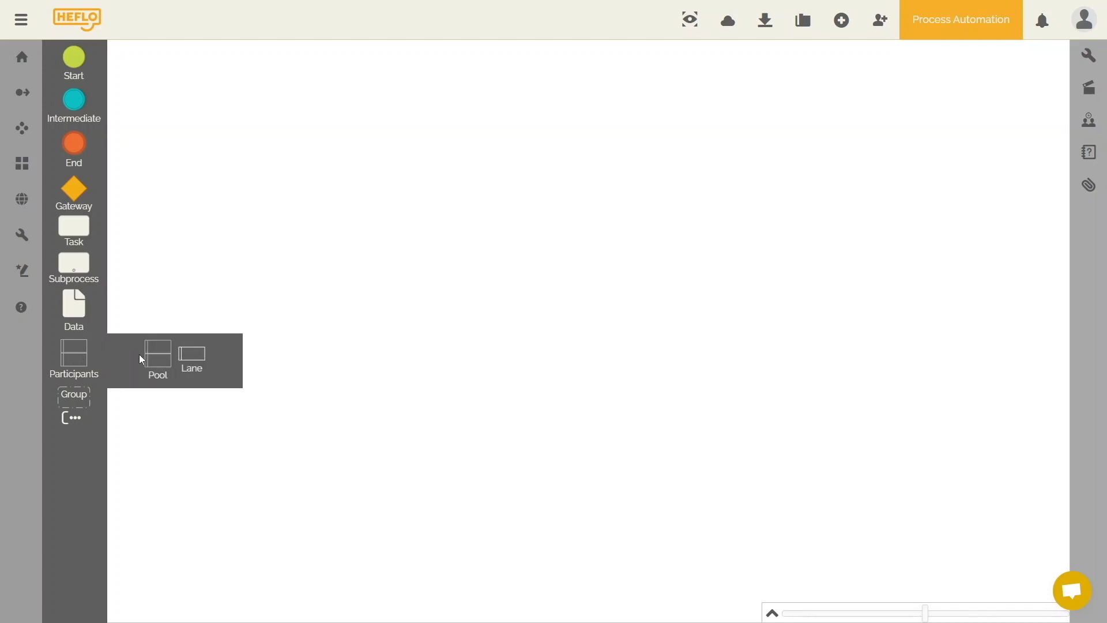
{"action": "left_click_drag", "start_coordinate": [166, 361], "coordinate": [325, 184]}
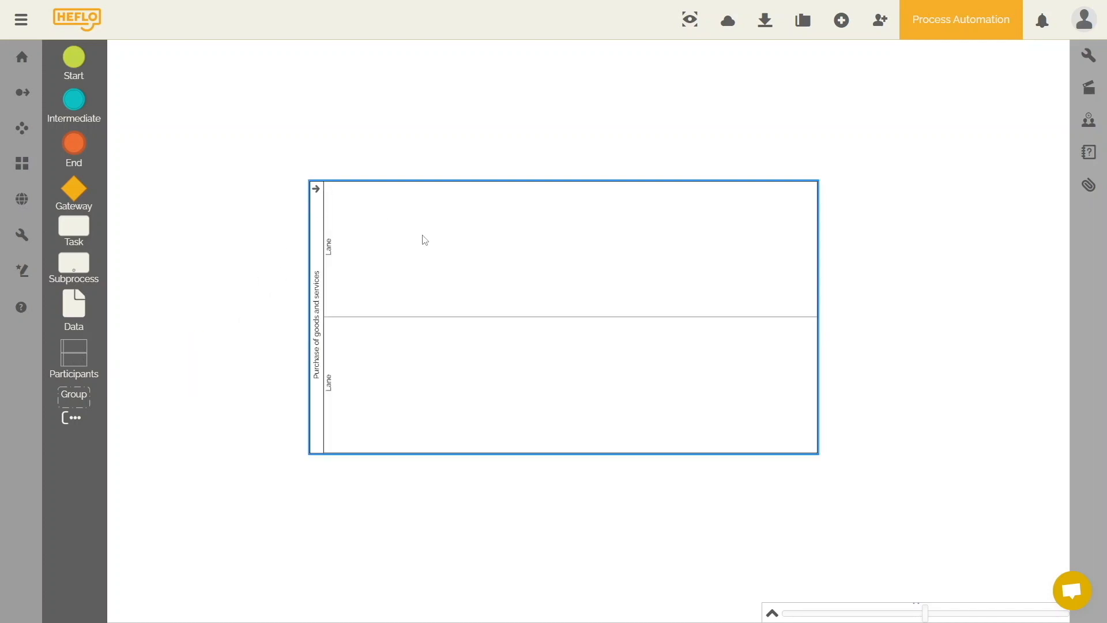
{"action": "left_click_drag", "start_coordinate": [401, 218], "coordinate": [371, 193]}
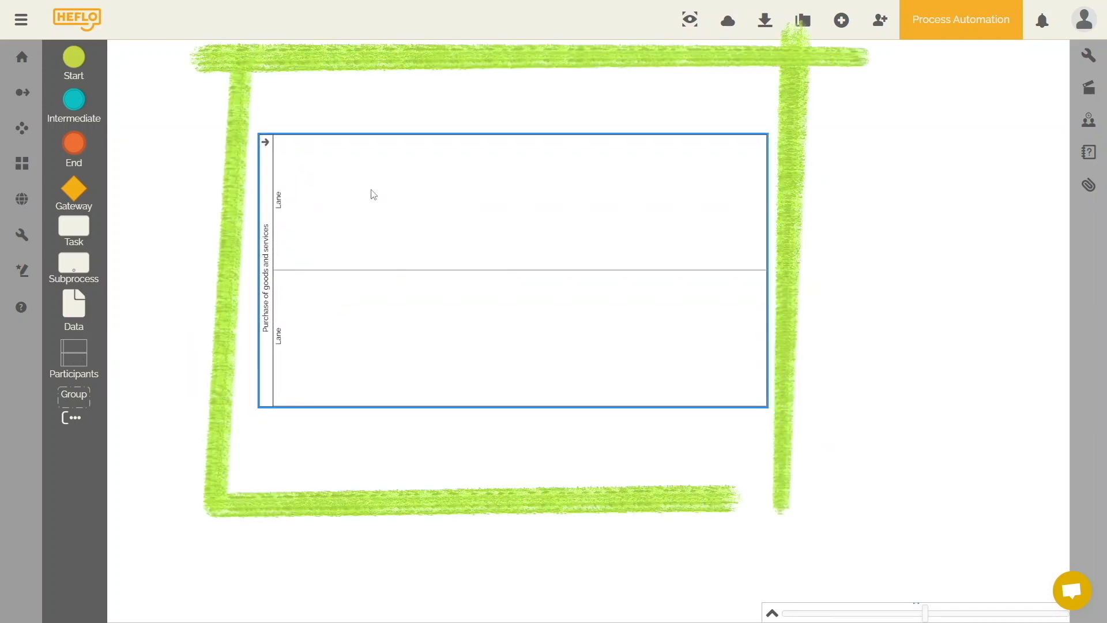
{"action": "left_click", "coordinate": [343, 444]}
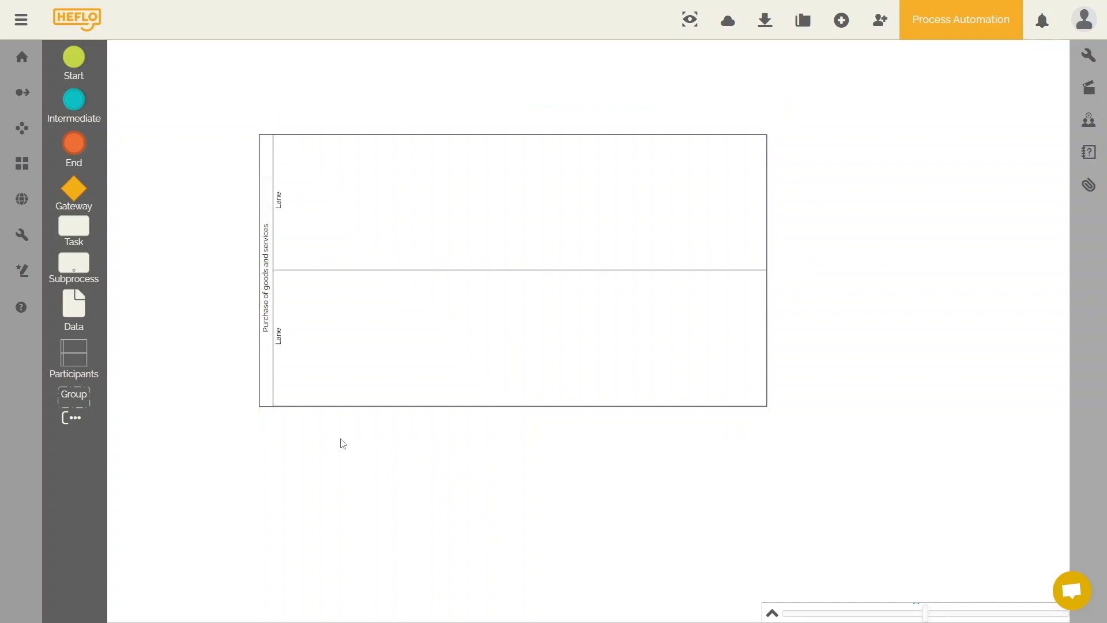
Step: Place a plain start event in the upper lane and add a connected task to its right
{"action": "mouse_move", "coordinate": [73, 58]}
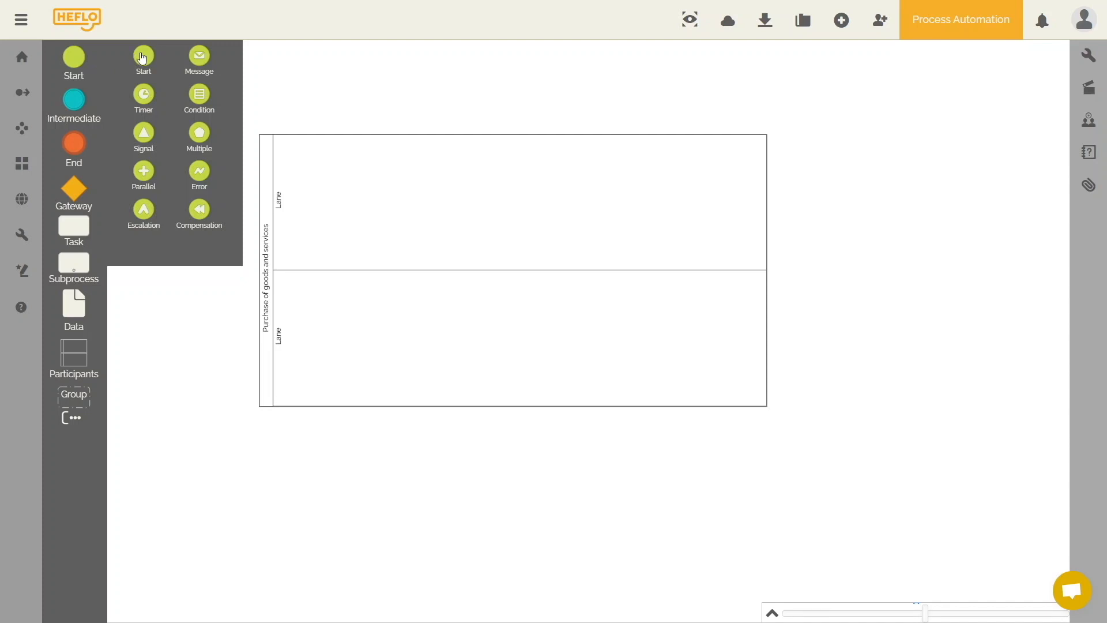
{"action": "left_click_drag", "start_coordinate": [143, 58], "coordinate": [329, 191]}
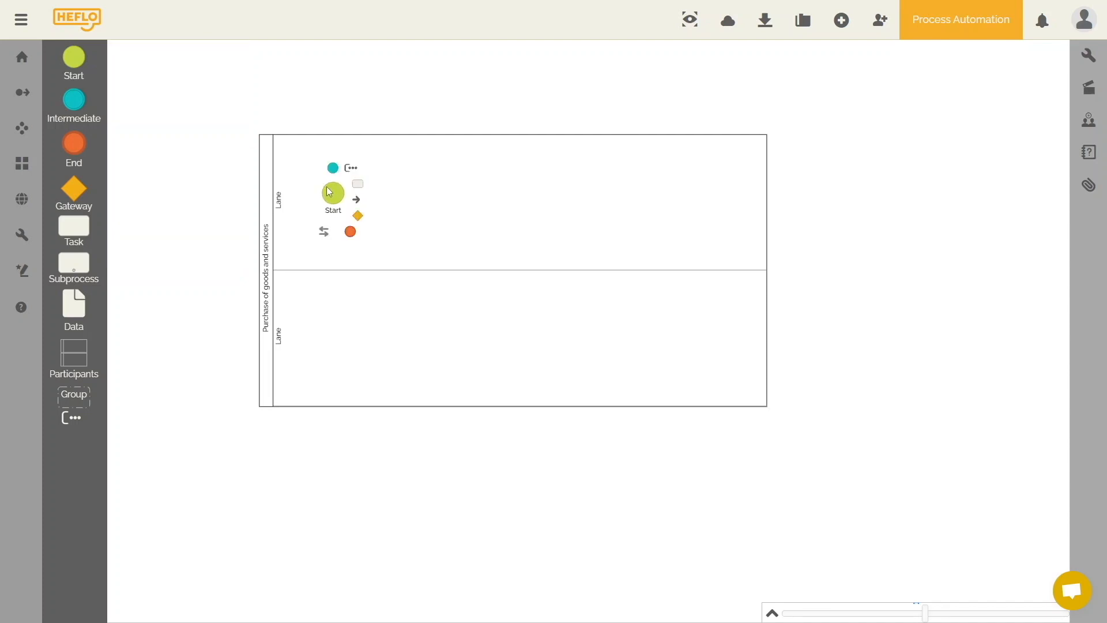
{"action": "left_click", "coordinate": [358, 184]}
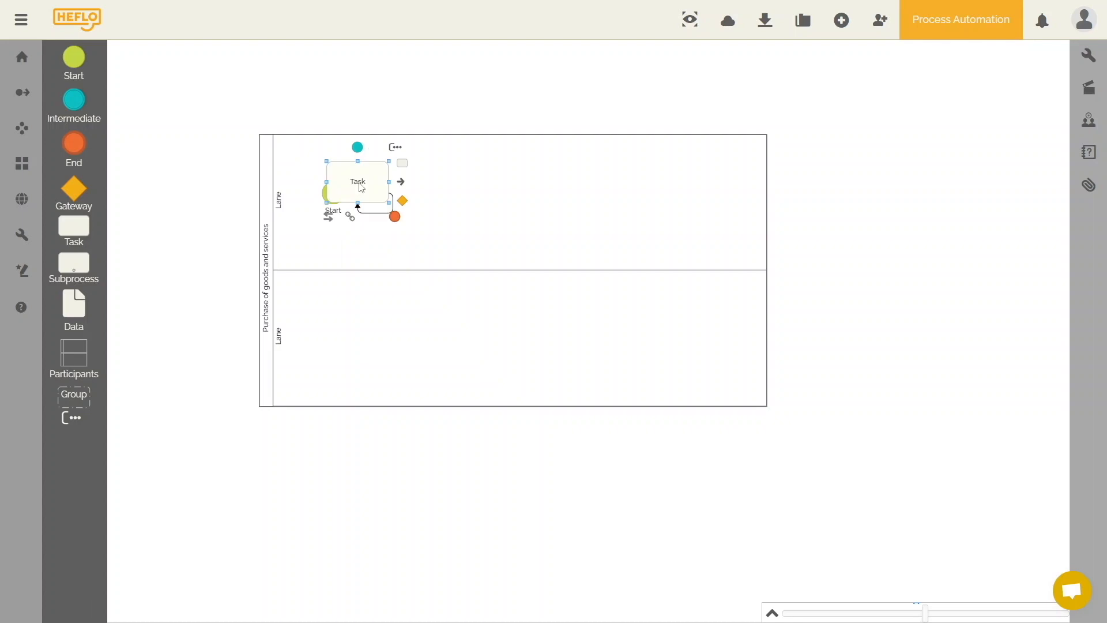
{"action": "left_click_drag", "start_coordinate": [361, 188], "coordinate": [411, 198]}
{"action": "left_click_drag", "start_coordinate": [426, 200], "coordinate": [435, 199]}
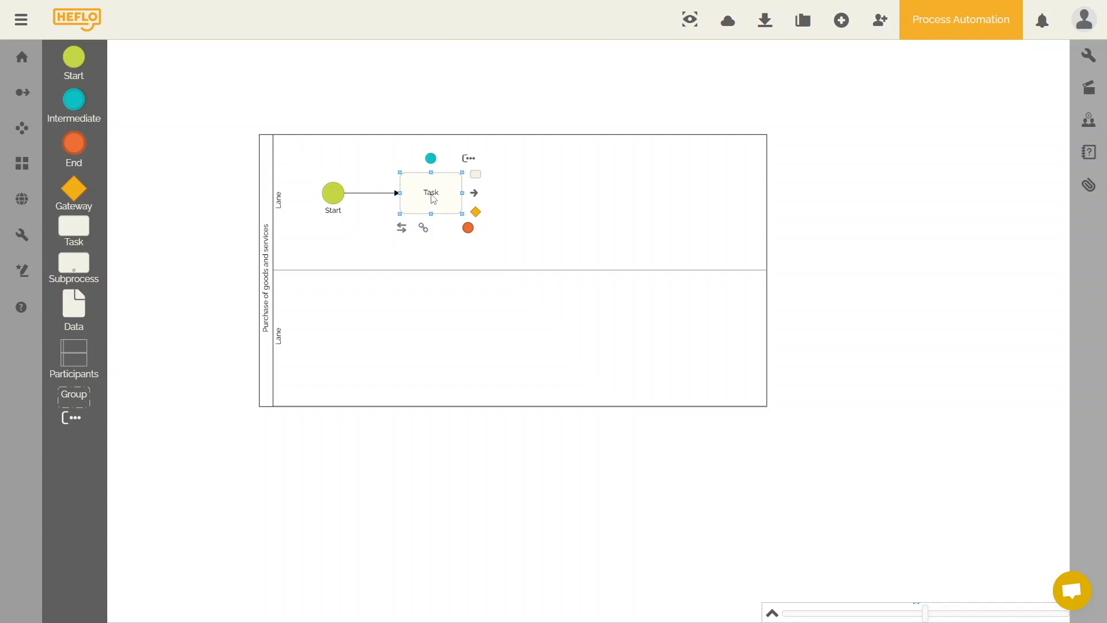
Step: Rename the task after the start event as "Fill out the request"
{"action": "double_click", "coordinate": [435, 200]}
{"action": "key", "text": "BackSpace"}
{"action": "type", "text": "Fill out the request"}
{"action": "left_click", "coordinate": [519, 196]}
Step: Add a connected task in the lower lane below "Fill out the request" and name it "Analyze the request" in its properties
{"action": "left_click_drag", "start_coordinate": [476, 173], "coordinate": [433, 340]}
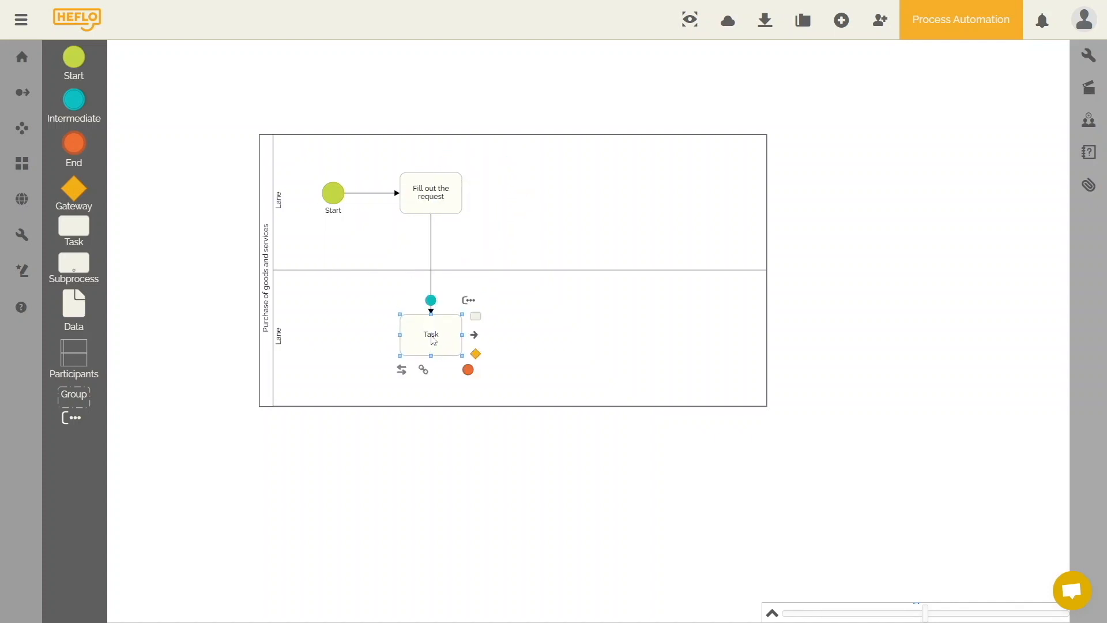
{"action": "right_click", "coordinate": [434, 340]}
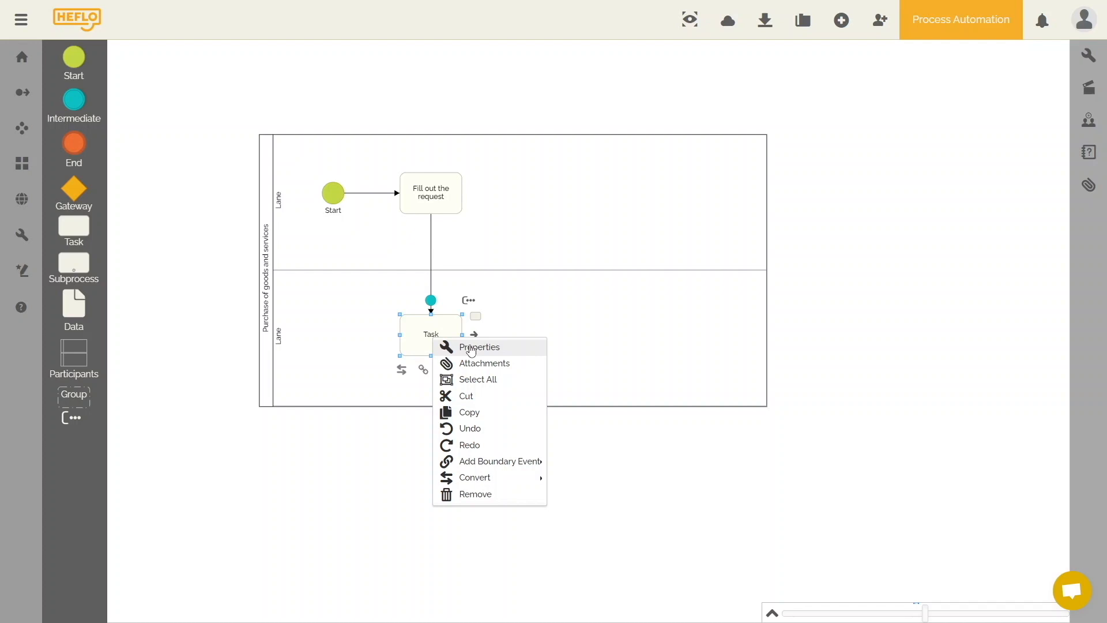
{"action": "left_click", "coordinate": [472, 348]}
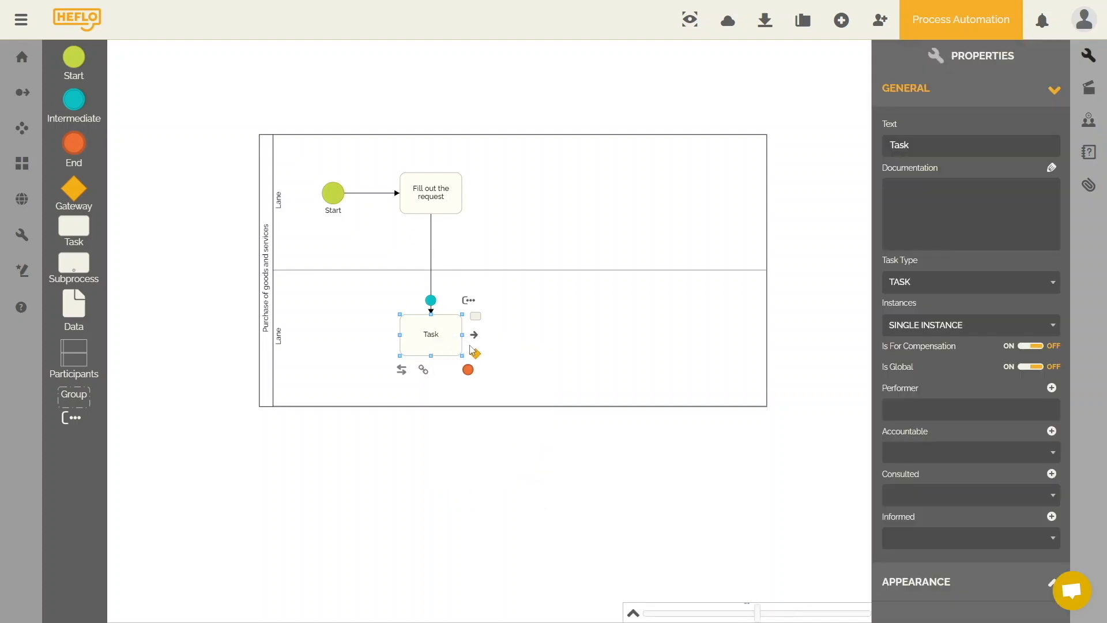
{"action": "left_click", "coordinate": [447, 200]}
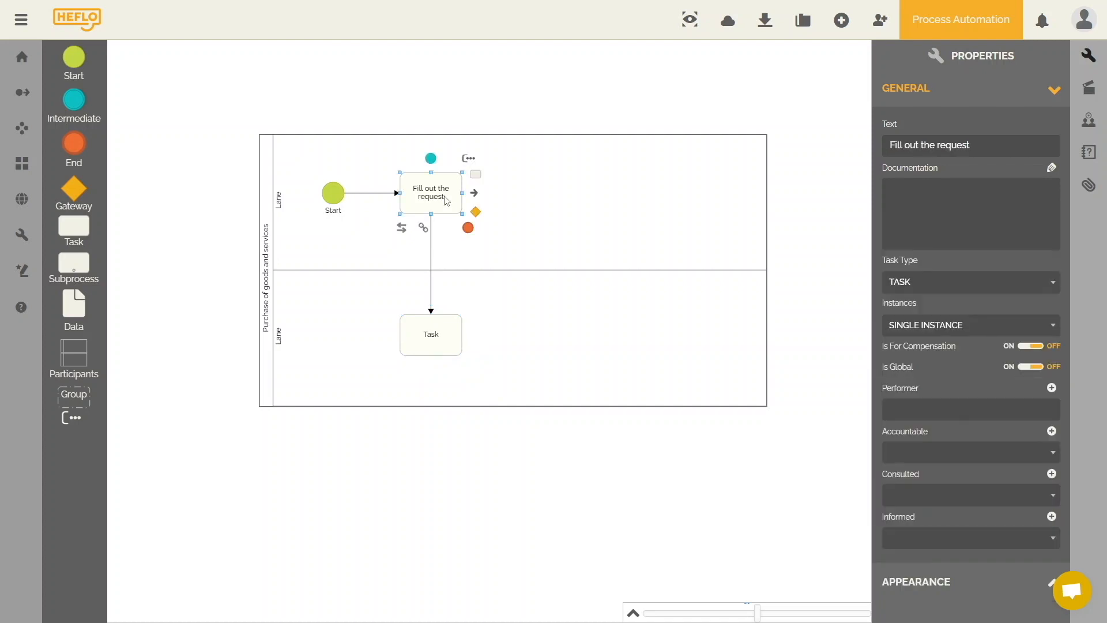
{"action": "left_click", "coordinate": [540, 196]}
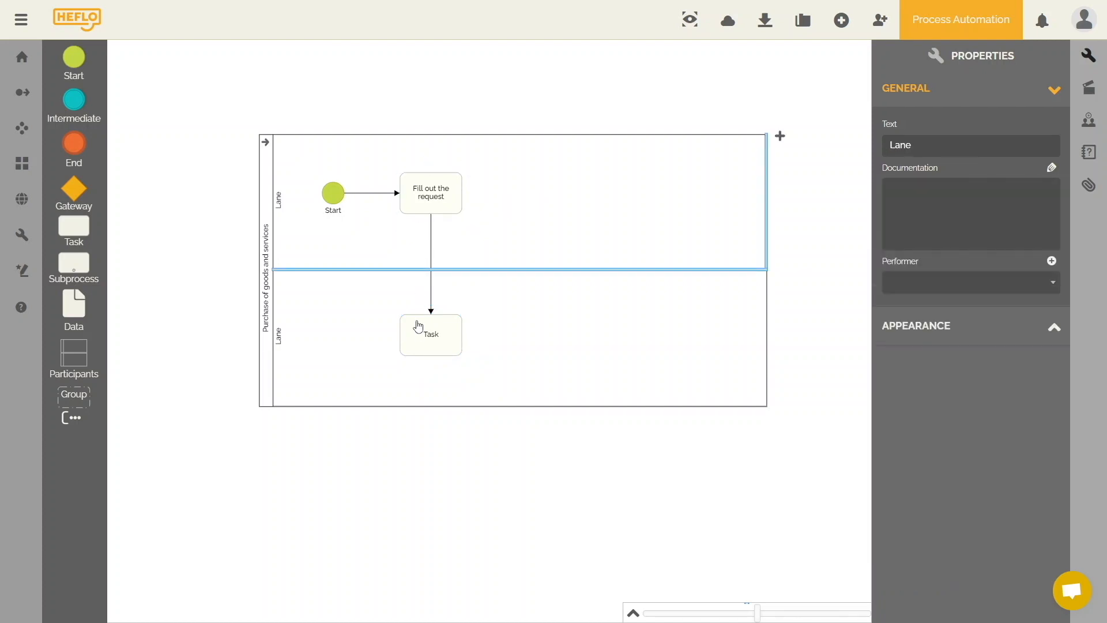
{"action": "left_click", "coordinate": [423, 342]}
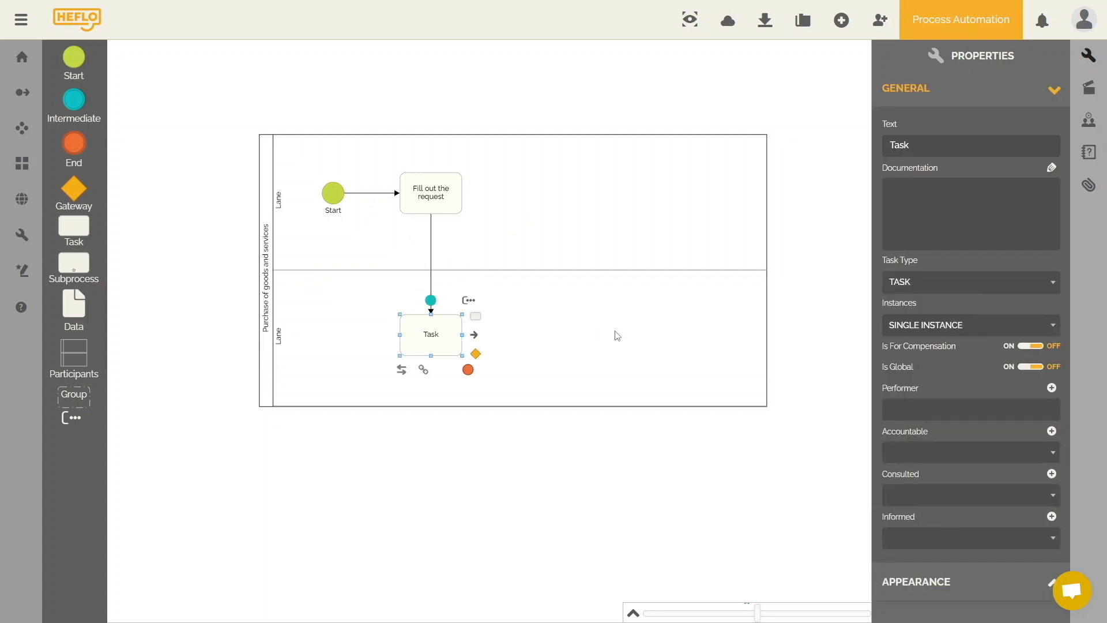
{"action": "left_click_drag", "start_coordinate": [921, 140], "coordinate": [892, 142]}
{"action": "type", "text": "Analyze the request"}
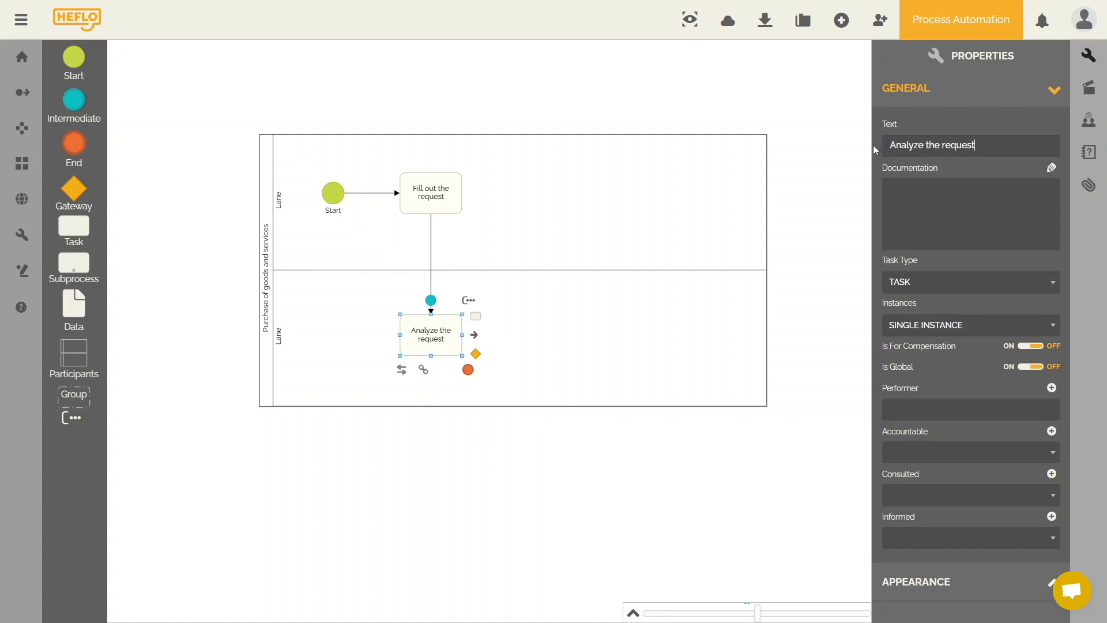
Step: Add a connected task "Make the purchase" after "Analyze the request" and follow it with an end event in the lower lane
{"action": "left_click", "coordinate": [476, 316]}
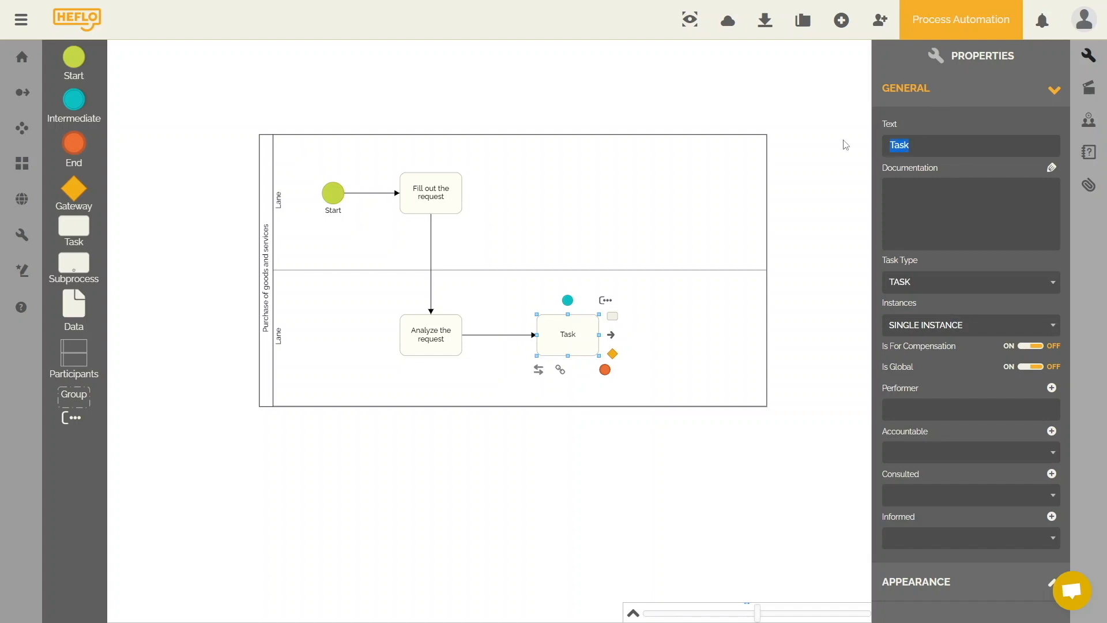
{"action": "type", "text": "Make the purc"}
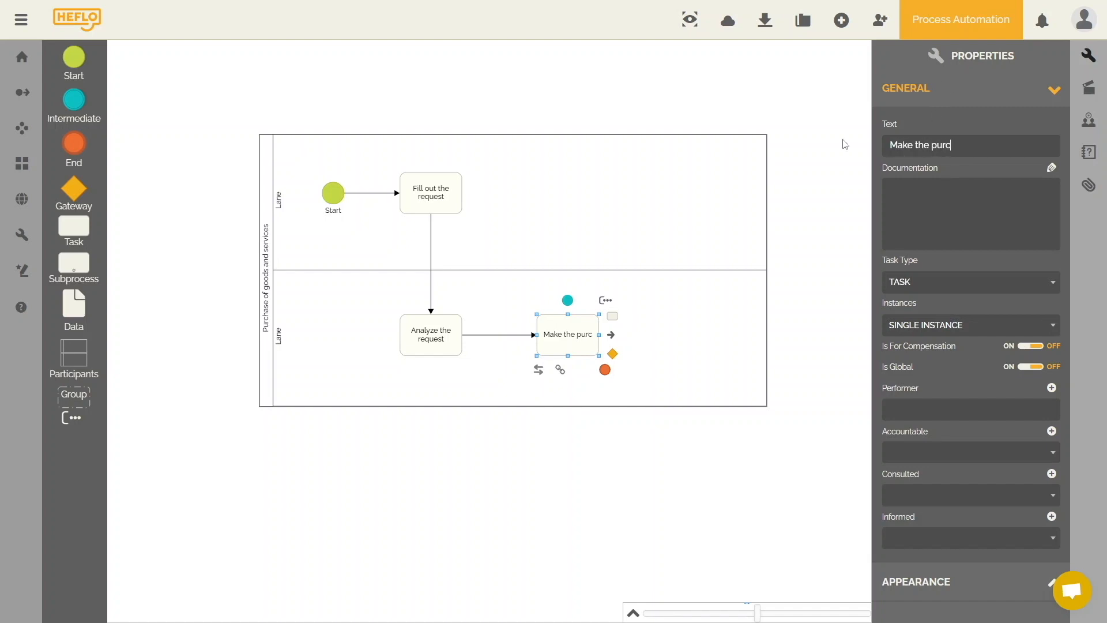
{"action": "type", "text": "hase"}
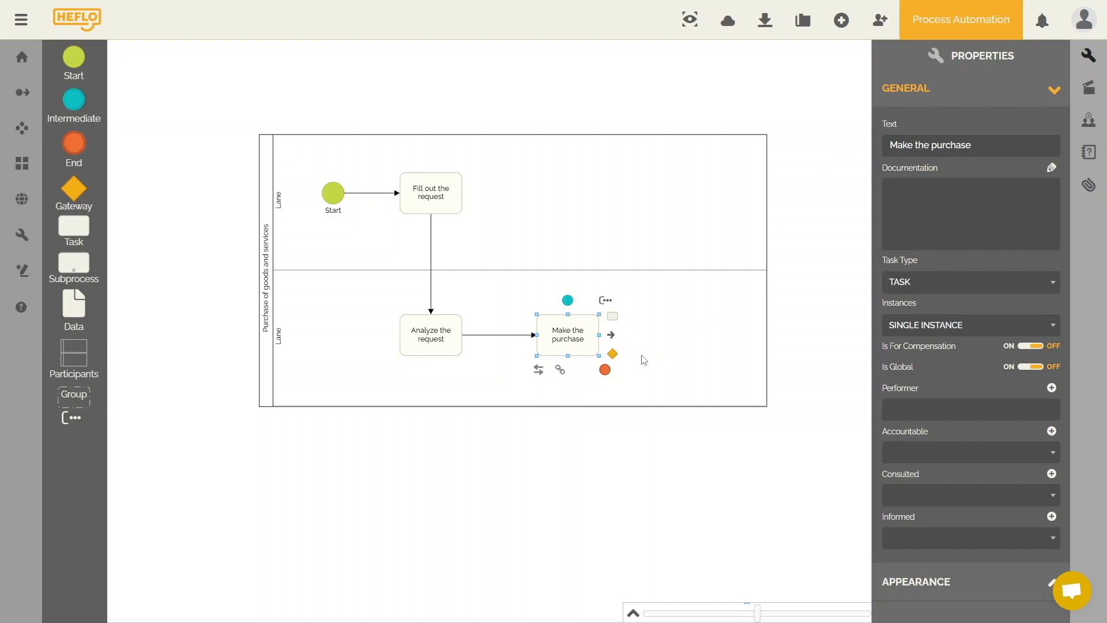
{"action": "left_click_drag", "start_coordinate": [605, 369], "coordinate": [674, 339]}
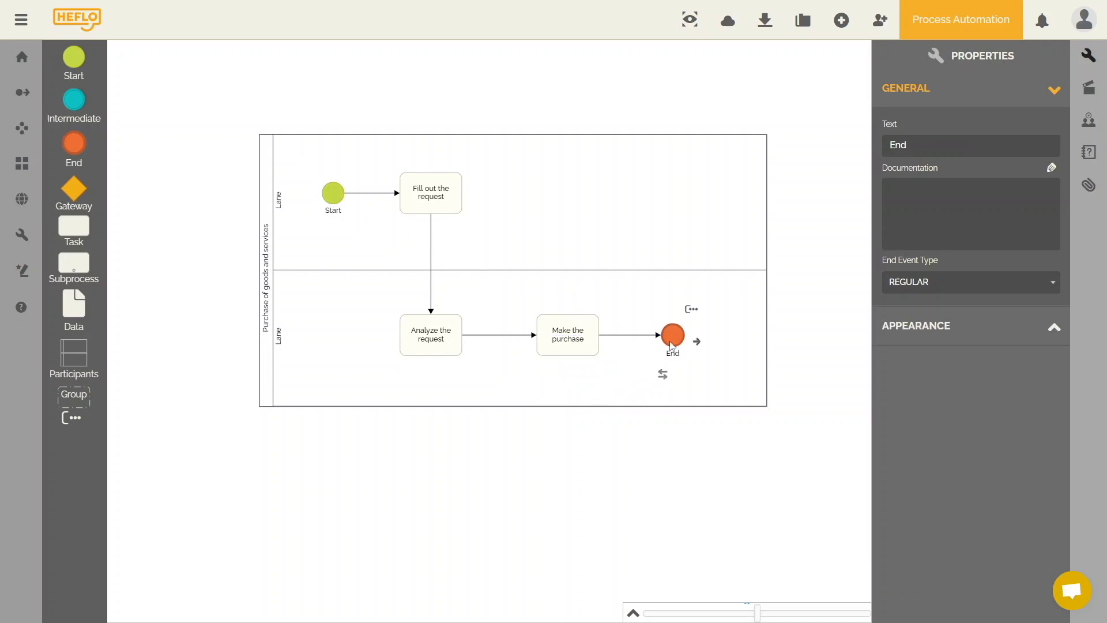
{"action": "left_click", "coordinate": [666, 452]}
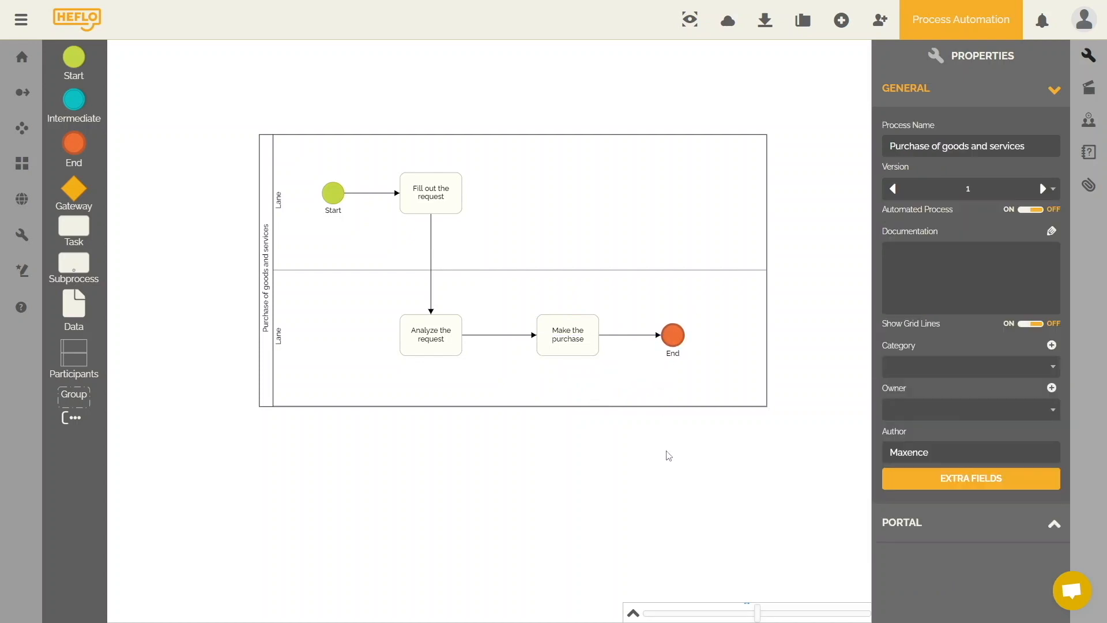
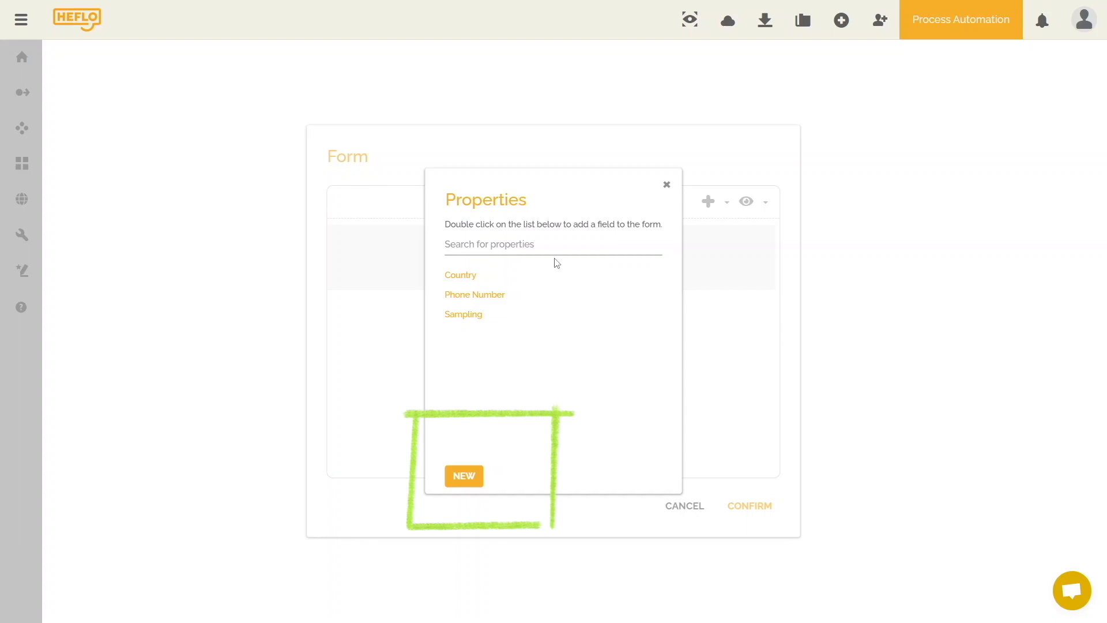
Step: Create a new property "Description" of type Text and add it to the form
{"action": "left_click", "coordinate": [465, 479]}
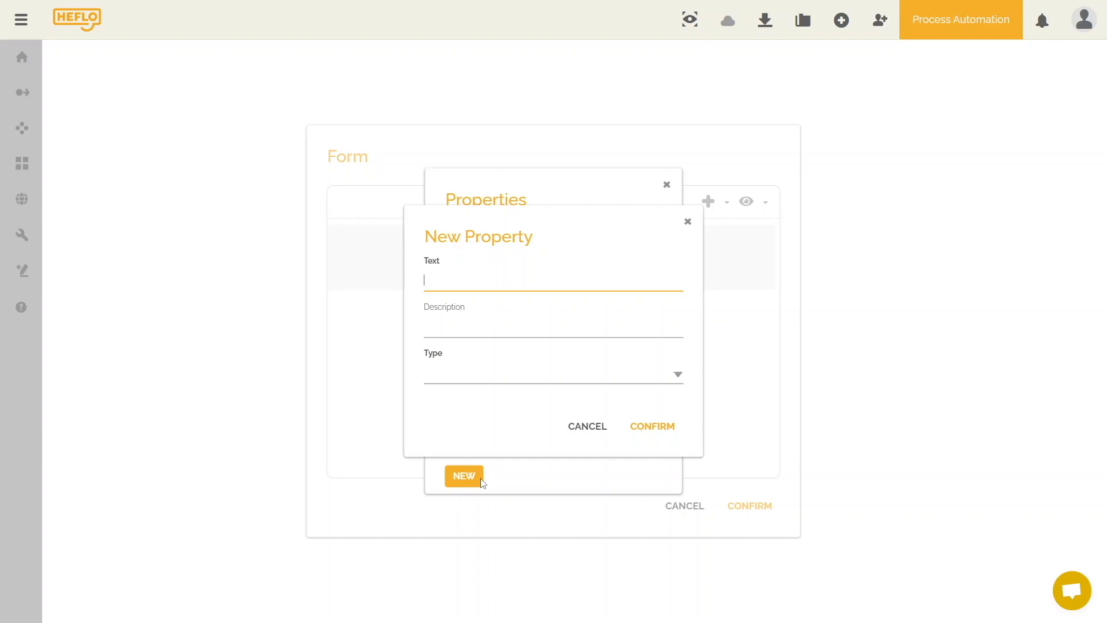
{"action": "type", "text": "Description"}
{"action": "left_click", "coordinate": [678, 376]}
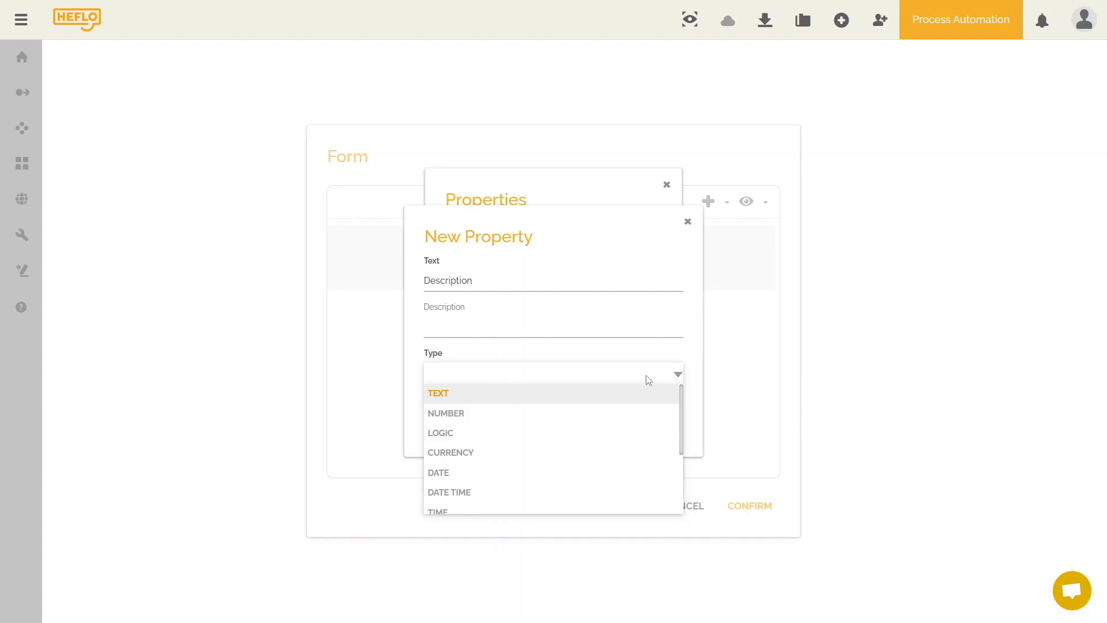
{"action": "left_click", "coordinate": [439, 397]}
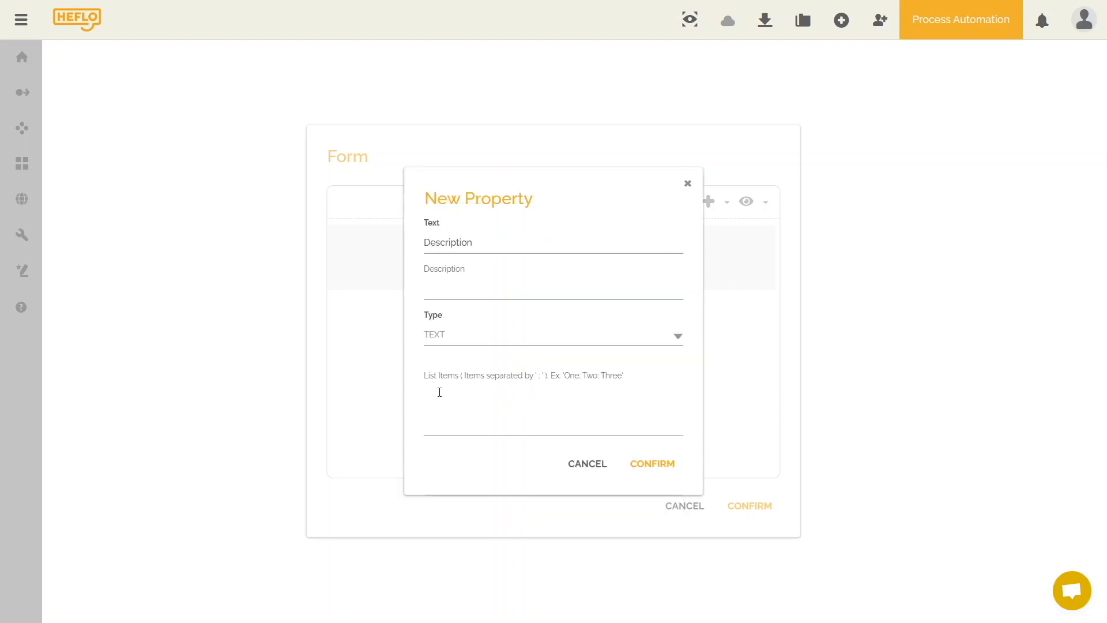
{"action": "left_click", "coordinate": [642, 461]}
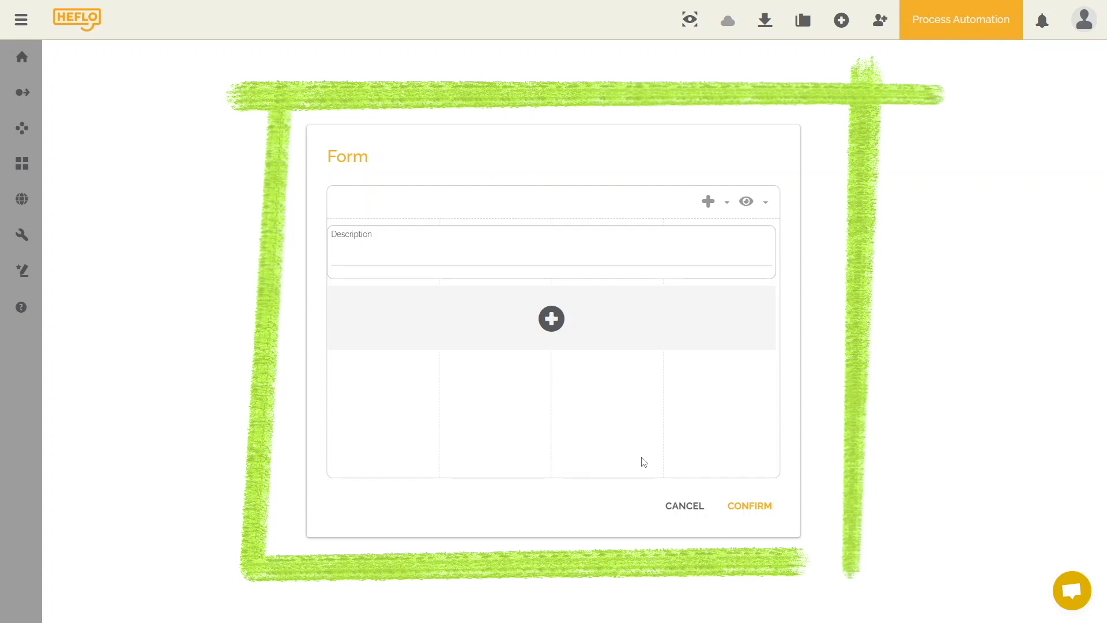
Step: Create a new property "Reason of purchase" of type Text and add it to the form
{"action": "left_click", "coordinate": [551, 317]}
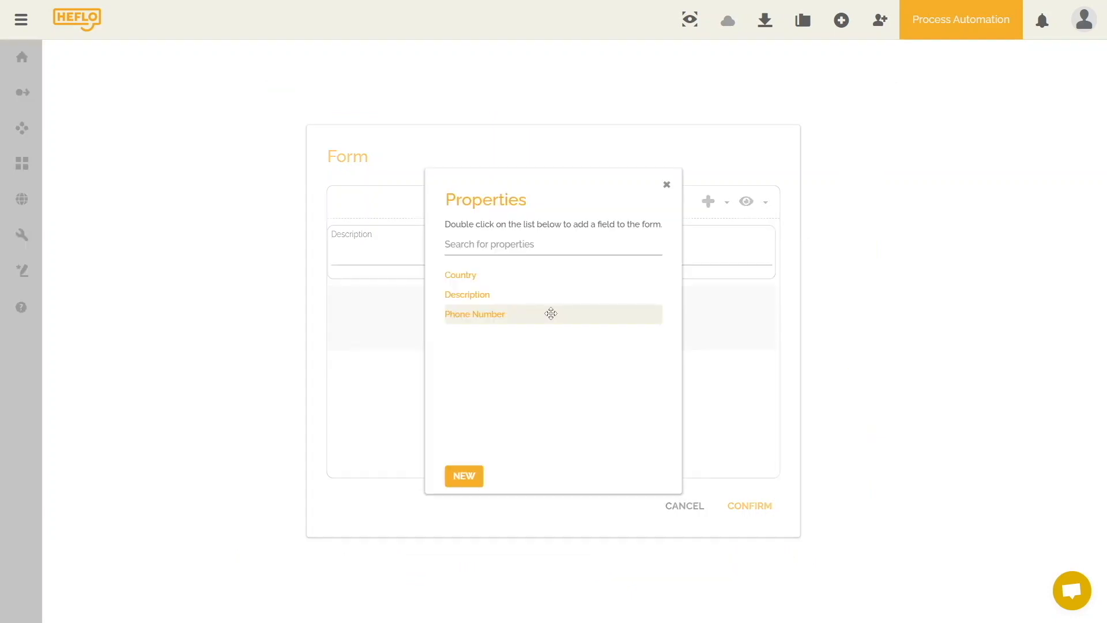
{"action": "left_click", "coordinate": [467, 474]}
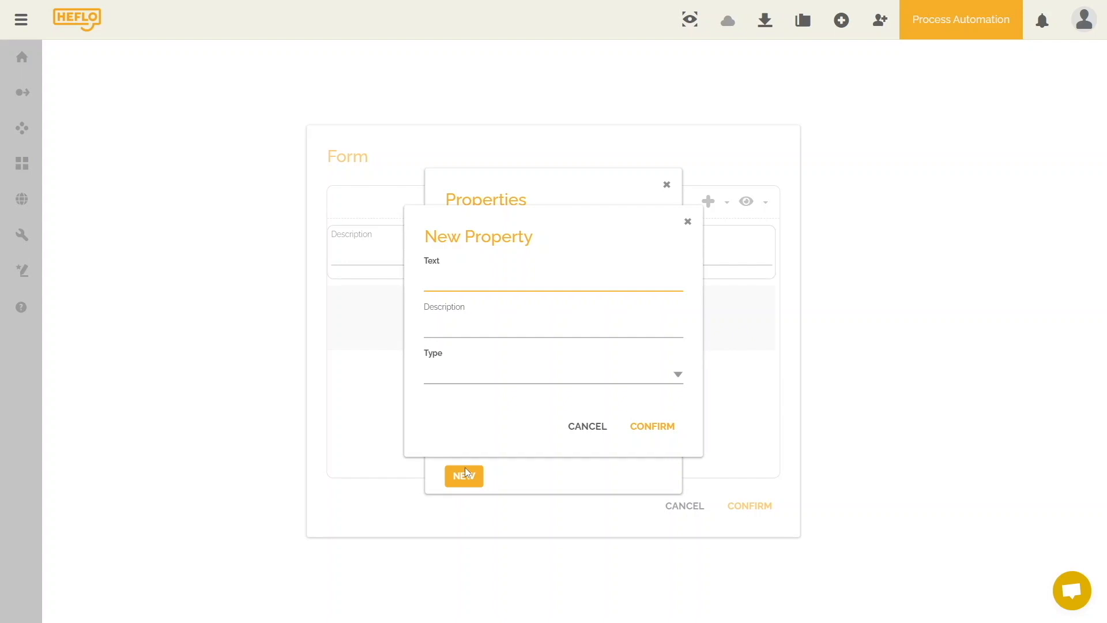
{"action": "type", "text": "Reason of purchase"}
{"action": "left_click", "coordinate": [680, 376]}
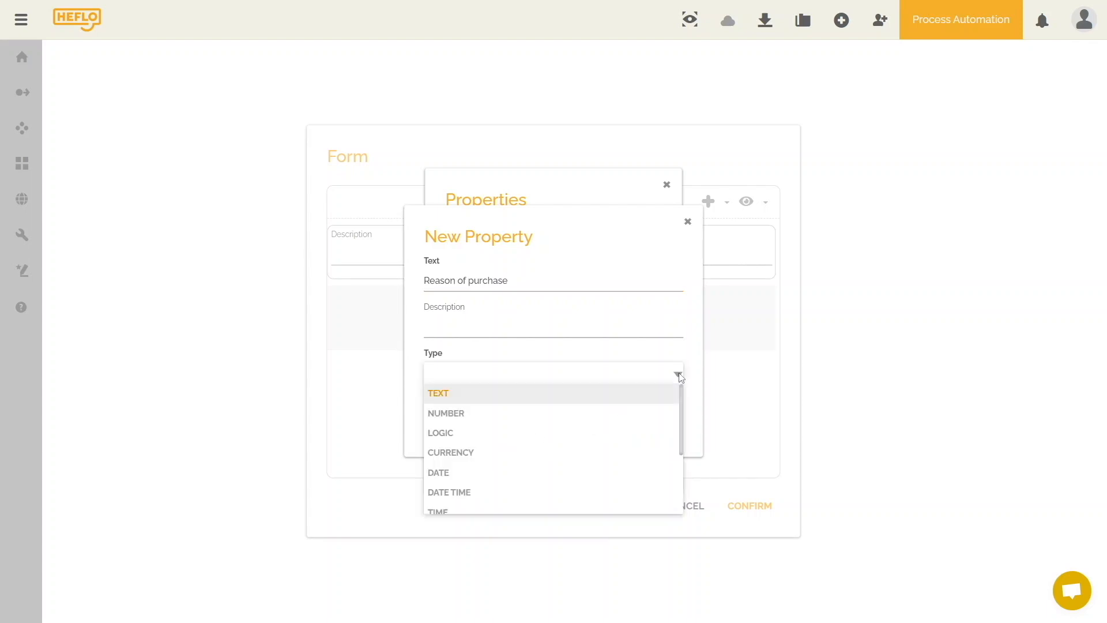
{"action": "left_click", "coordinate": [449, 397]}
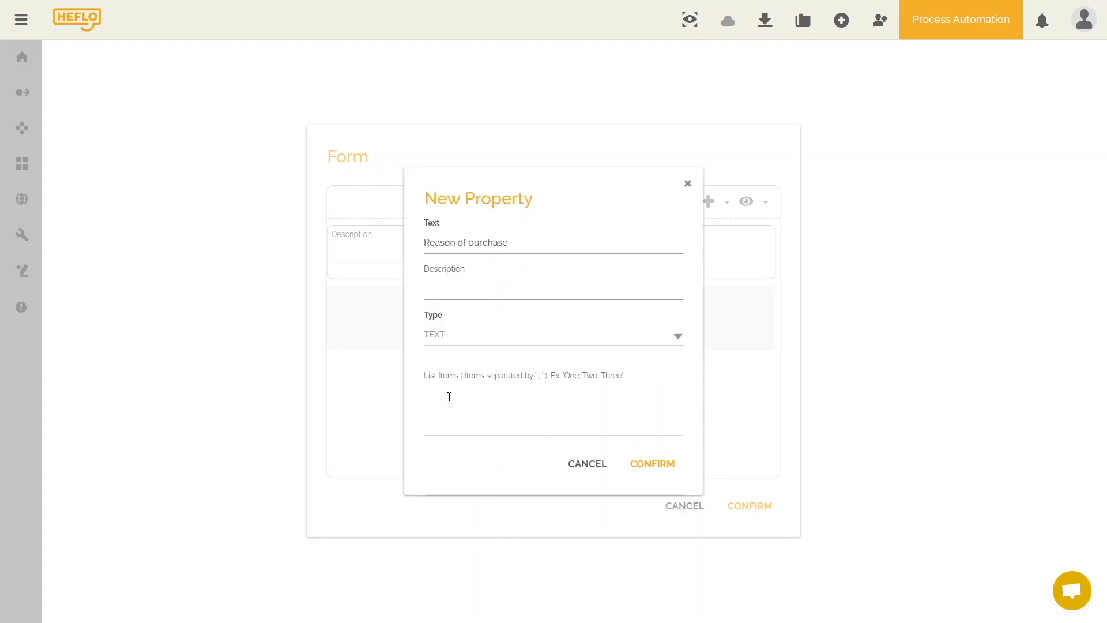
{"action": "left_click", "coordinate": [645, 462]}
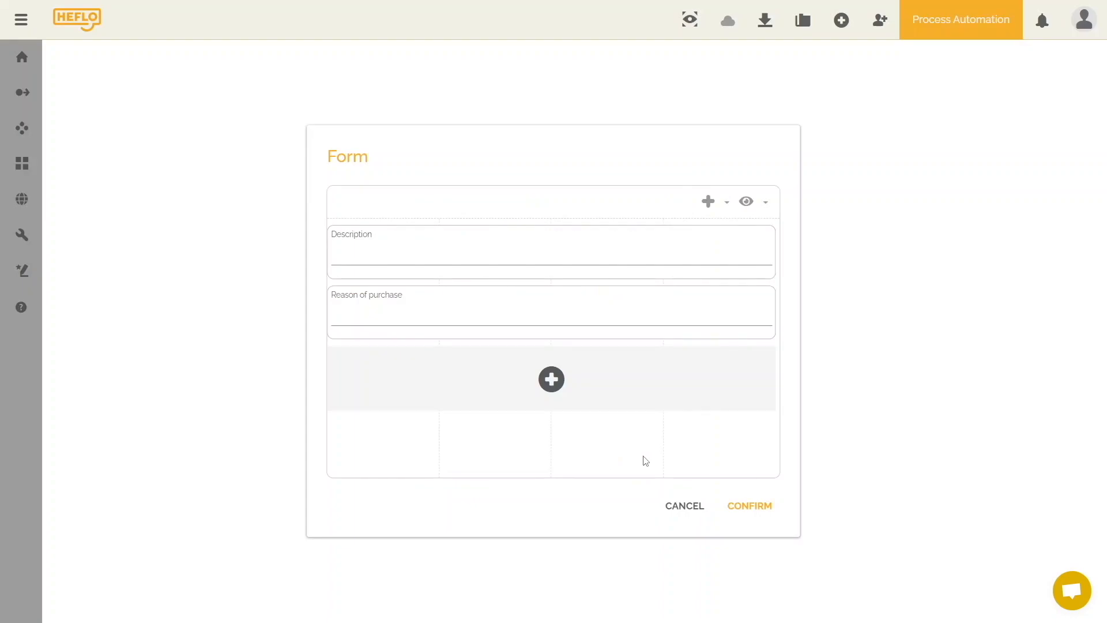
Step: Make the form's Description field required
{"action": "left_click", "coordinate": [399, 243]}
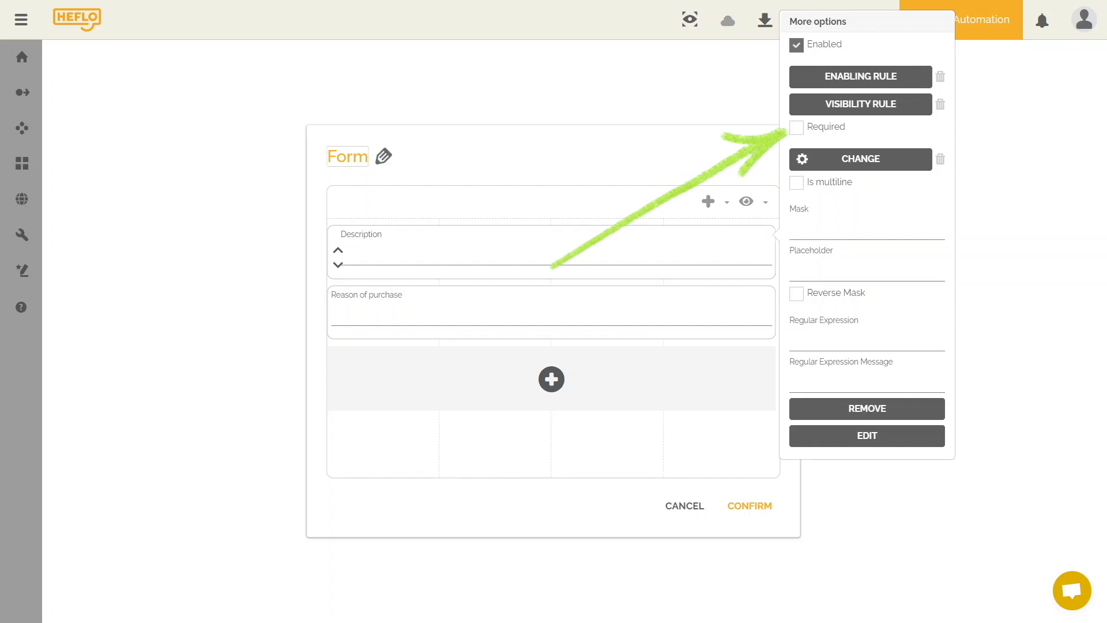
{"action": "left_click", "coordinate": [796, 127]}
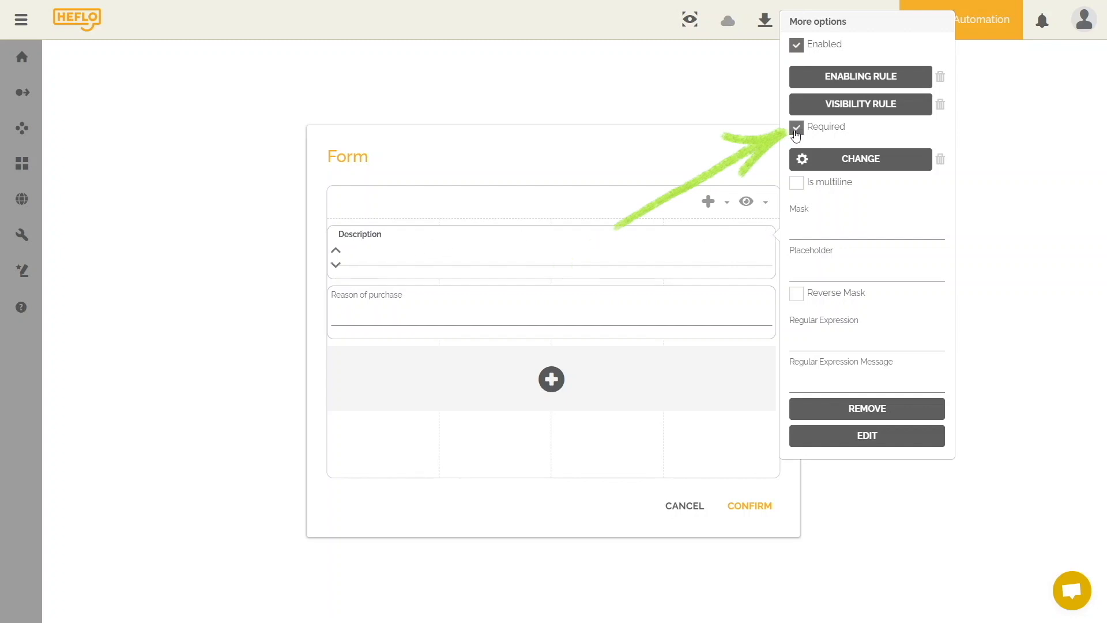
Step: Test the Description field with a long single line of repeated "abc" text and clear it
{"action": "left_click", "coordinate": [387, 247]}
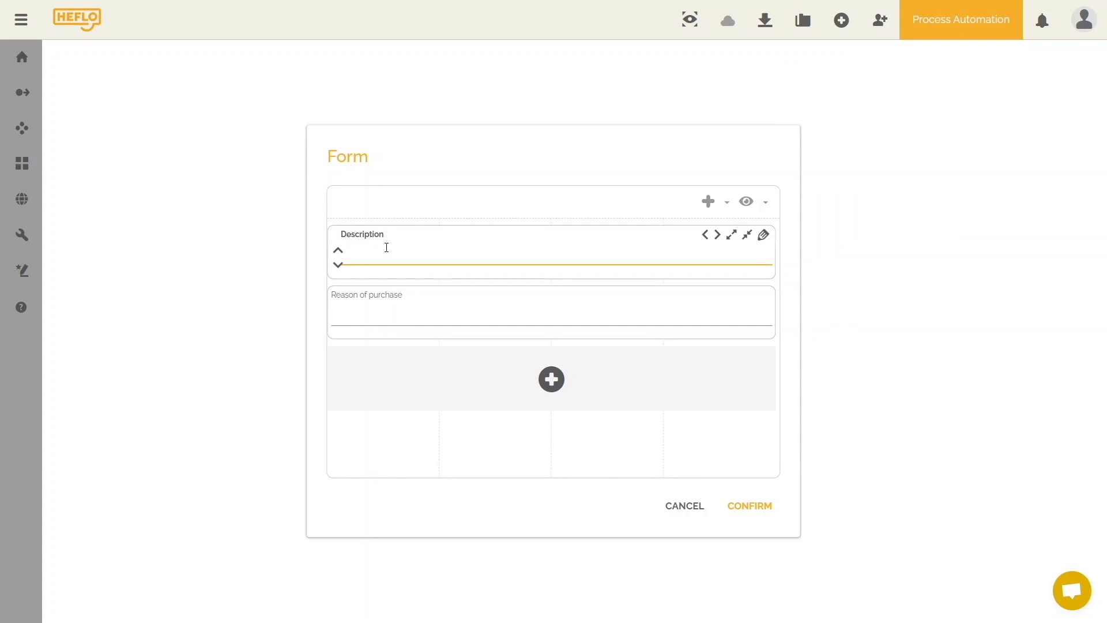
{"action": "type", "text": "abc abc abc abc abc abc abc abc abc abc abc abc abc abc abc abc abc abc abc abc abc abc abc abc abc abc abc abc abc abc abc abc abc ab"}
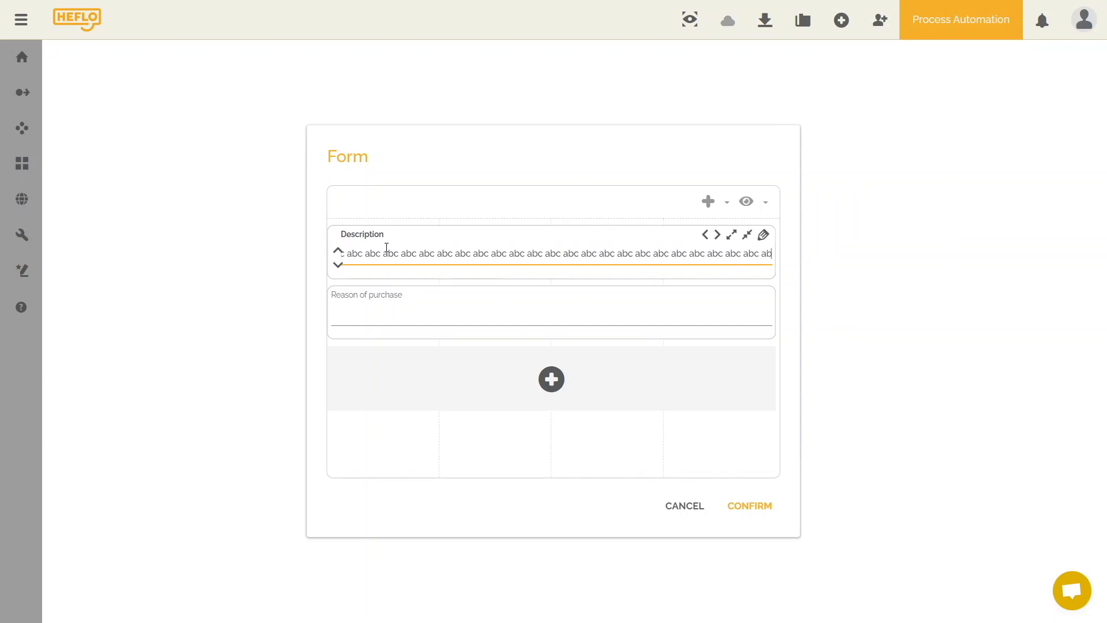
{"action": "type", "text": "c abc abc abc abc abc"}
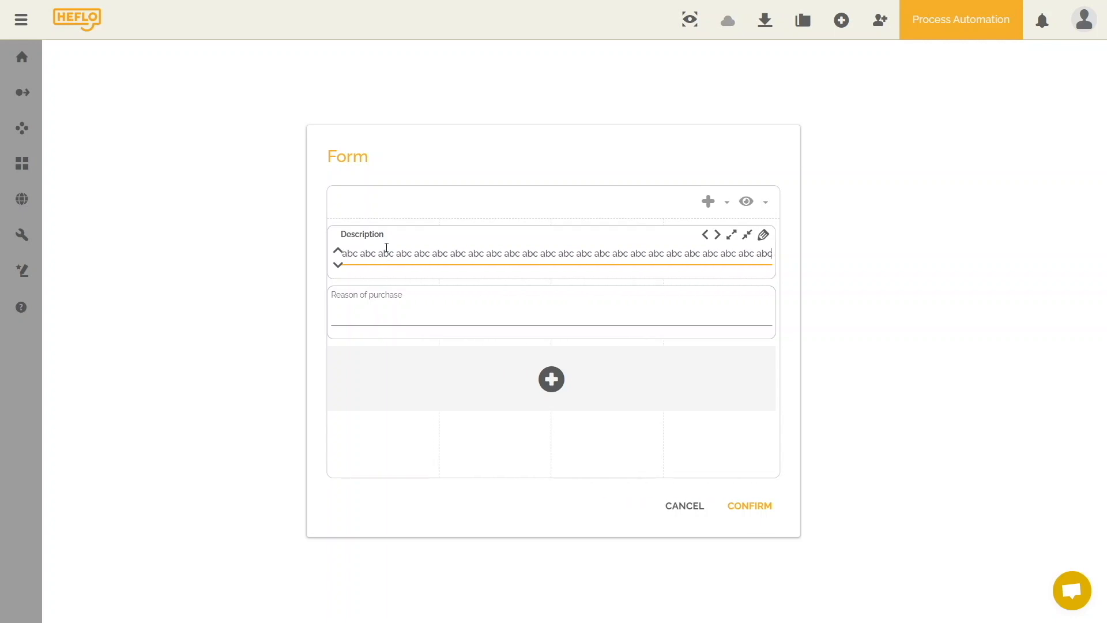
{"action": "triple_click", "coordinate": [566, 253]}
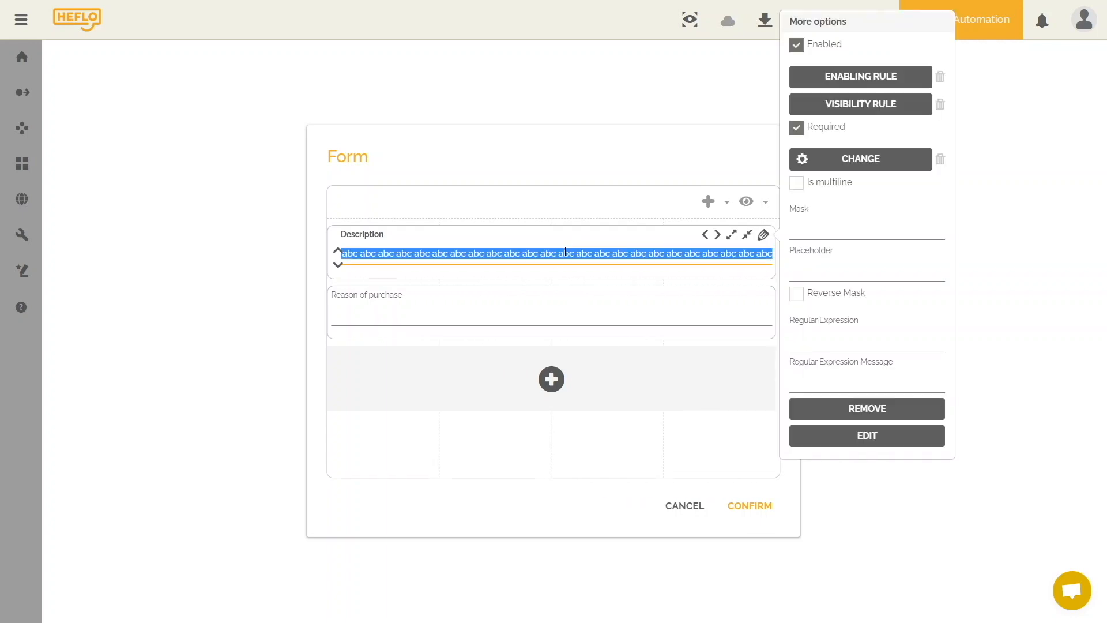
{"action": "key", "text": "BackSpace"}
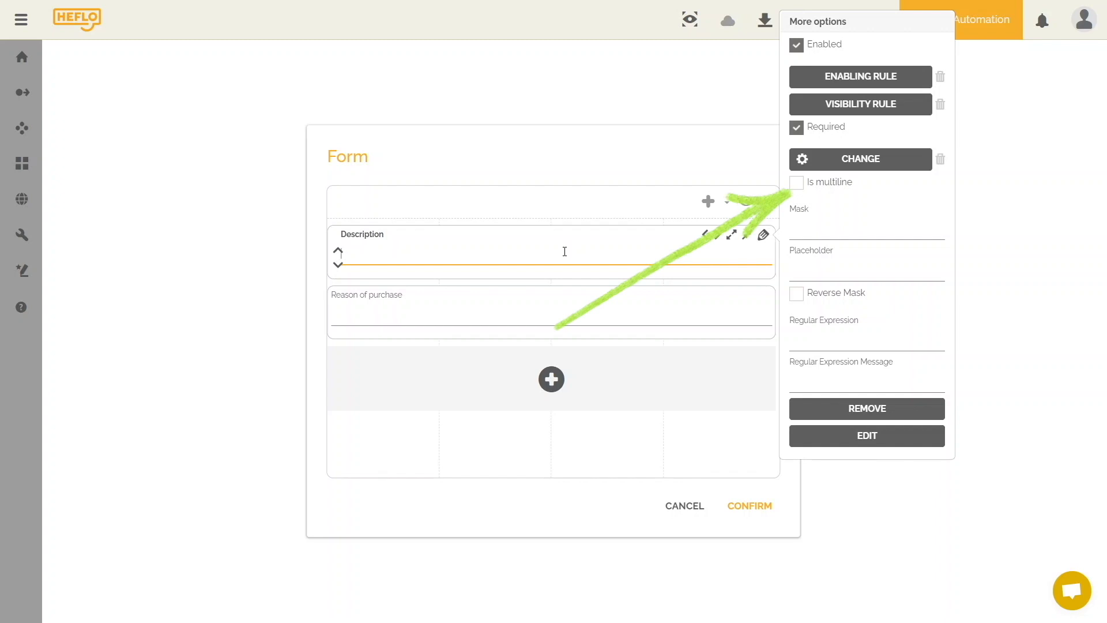
Step: Make the Description field multiline, test it with several lines of "abc", and clear the sample text
{"action": "left_click", "coordinate": [796, 182]}
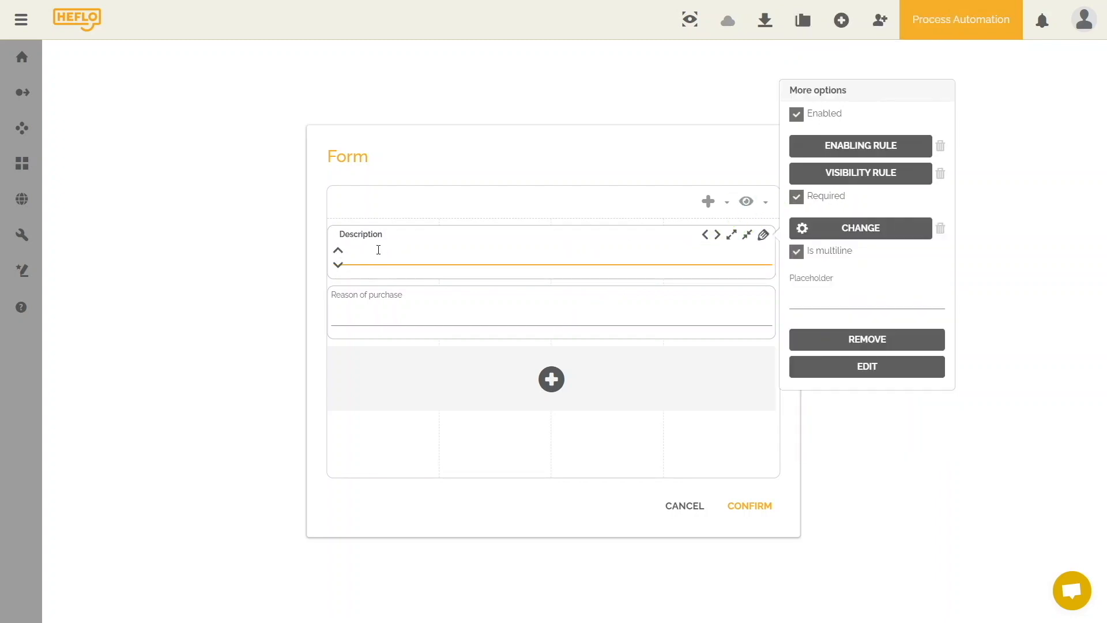
{"action": "type", "text": "abc"}
{"action": "key", "text": "Return"}
{"action": "key", "text": "Return"}
{"action": "type", "text": "abc"}
{"action": "key", "text": "Return"}
{"action": "type", "text": "abc"}
{"action": "key", "text": "Return"}
{"action": "key", "text": "Return"}
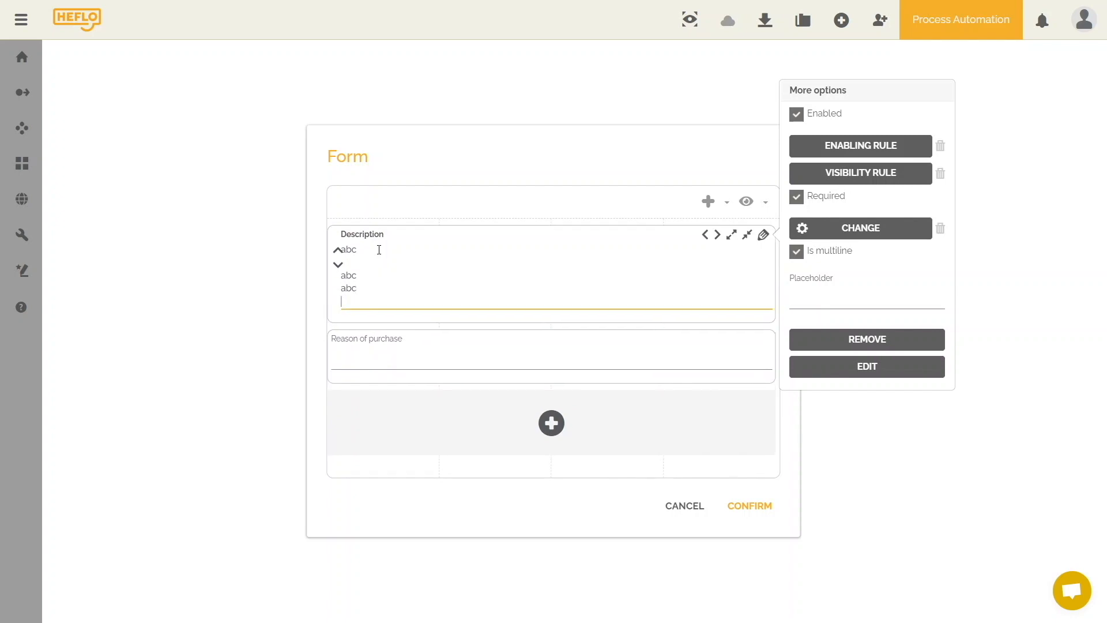
{"action": "type", "text": "abc"}
{"action": "left_click_drag", "start_coordinate": [352, 329], "coordinate": [366, 245]}
{"action": "key", "text": "BackSpace"}
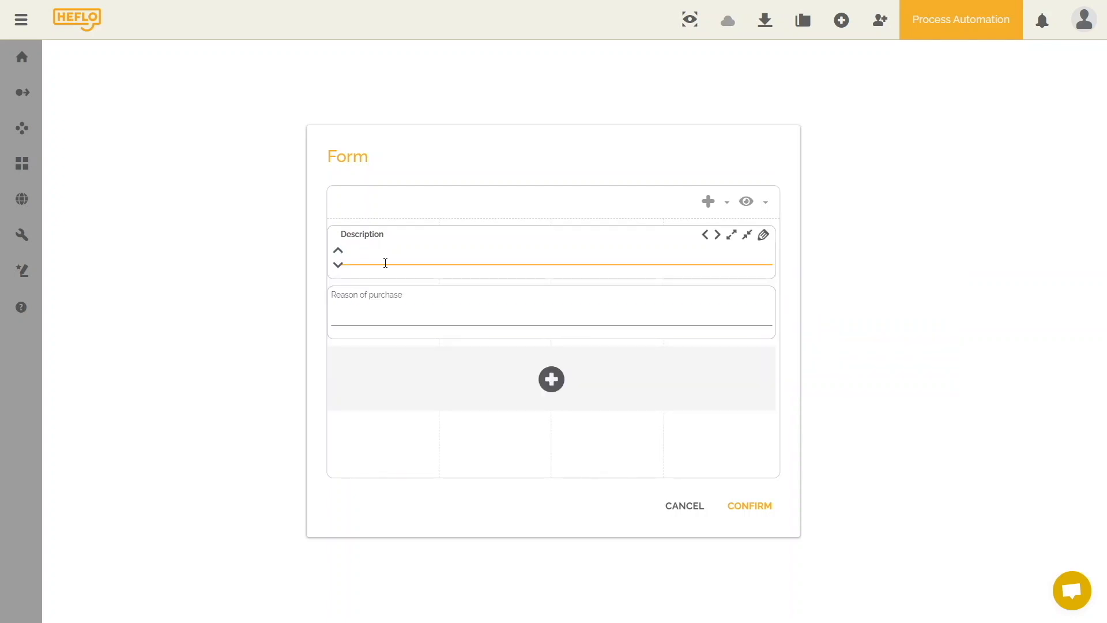
Step: Make the "Reason of purchase" field required and multiline, and save the form
{"action": "left_click", "coordinate": [401, 307]}
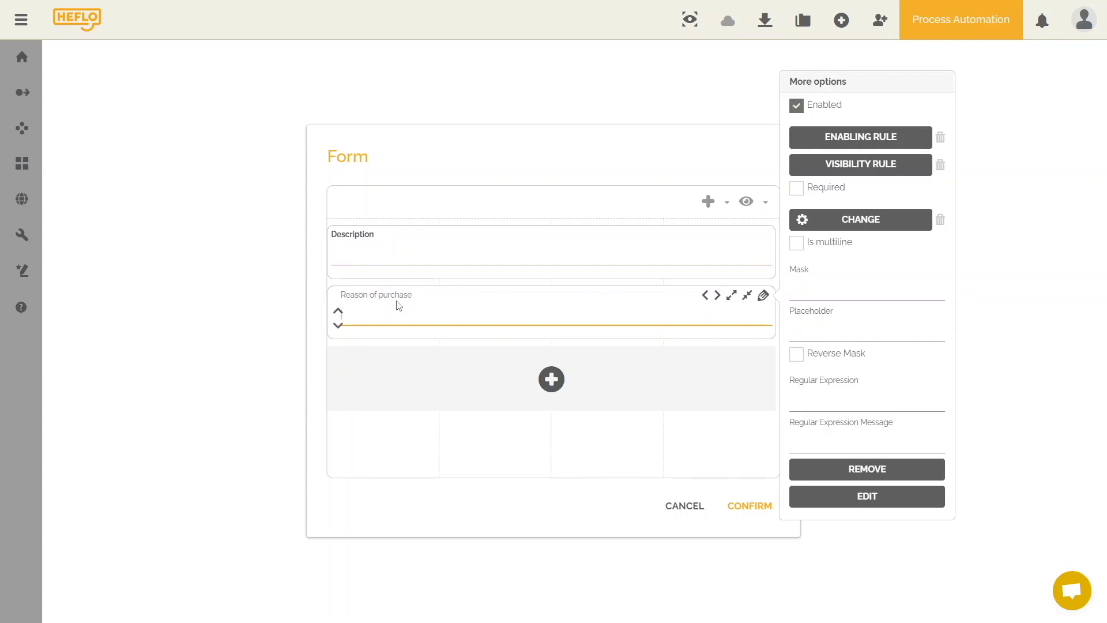
{"action": "left_click", "coordinate": [797, 188]}
{"action": "left_click", "coordinate": [795, 245]}
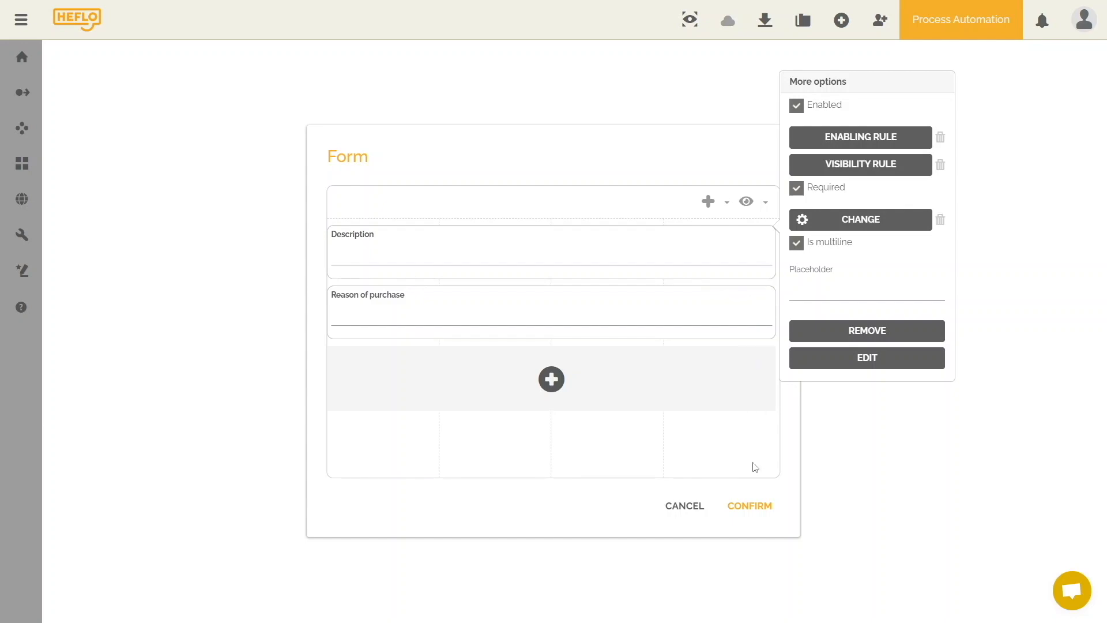
{"action": "left_click", "coordinate": [752, 505]}
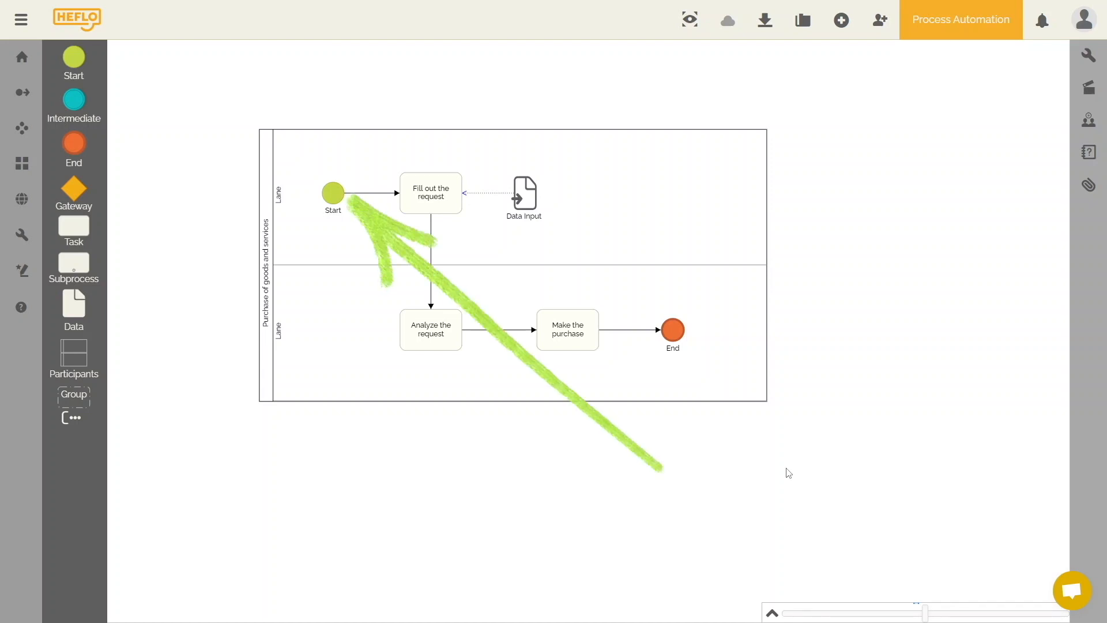
Step: Start a new test work item from the start event and look through its files and conversation before returning to its general information
{"action": "right_click", "coordinate": [332, 194]}
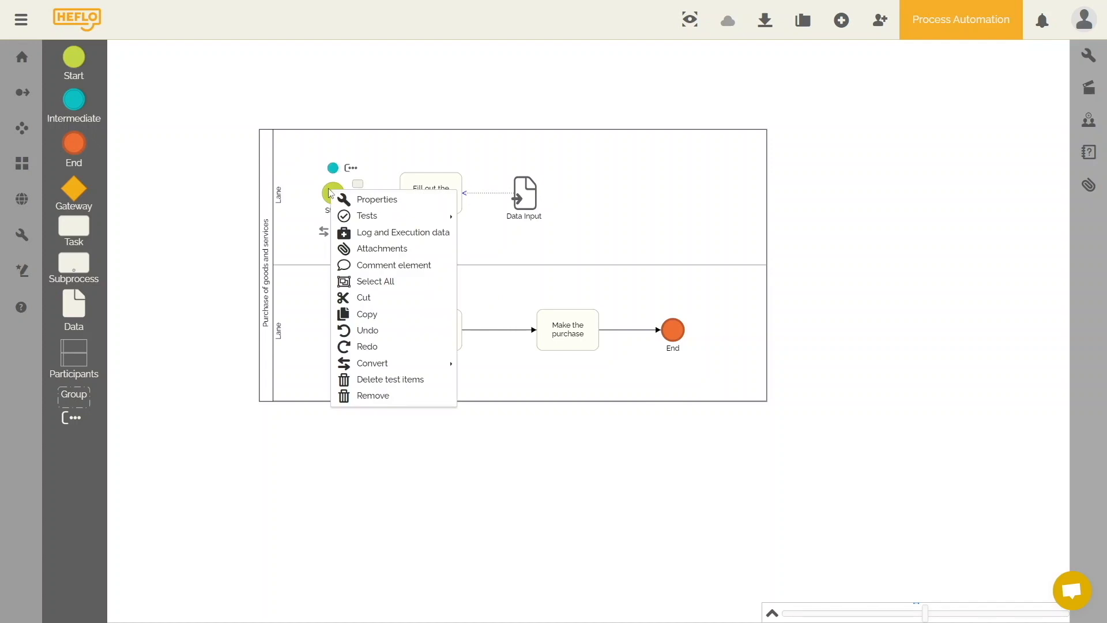
{"action": "mouse_move", "coordinate": [366, 220]}
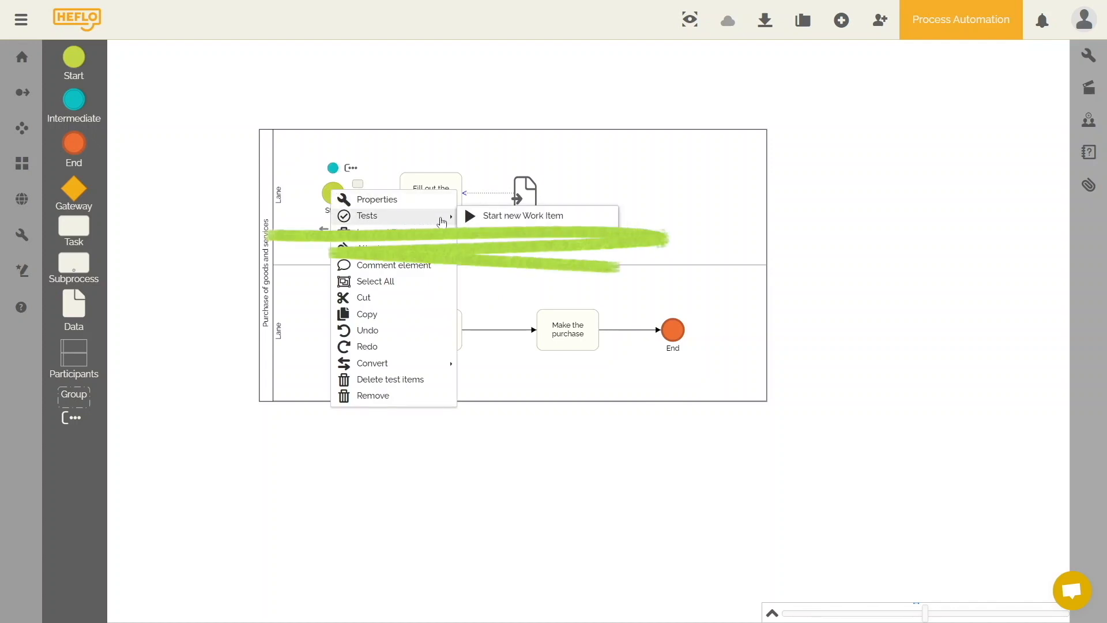
{"action": "left_click", "coordinate": [504, 216]}
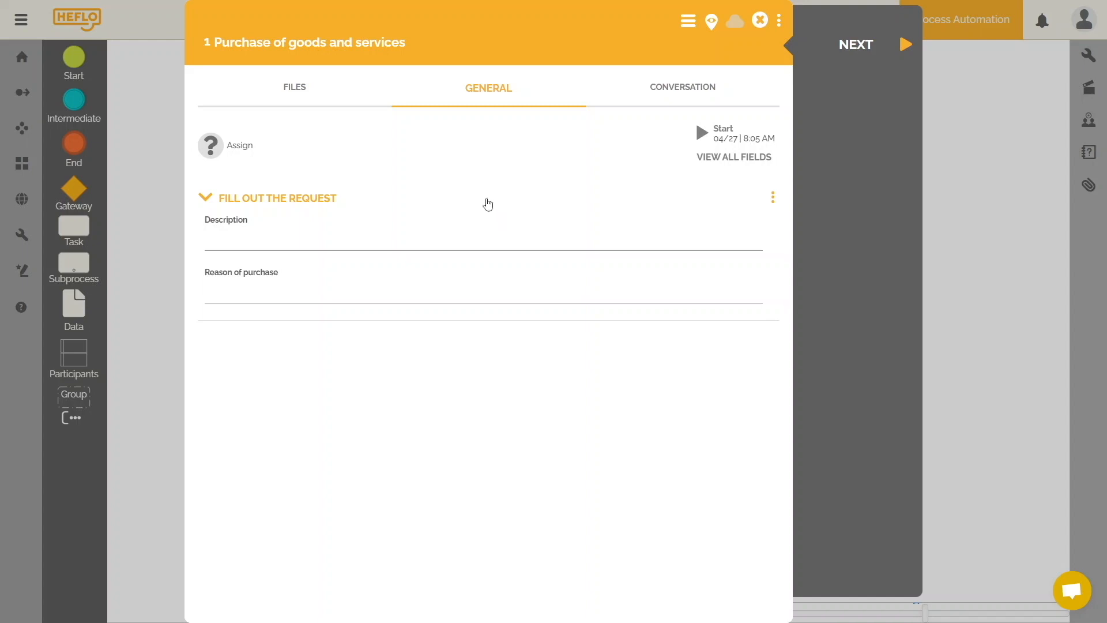
{"action": "left_click", "coordinate": [335, 92]}
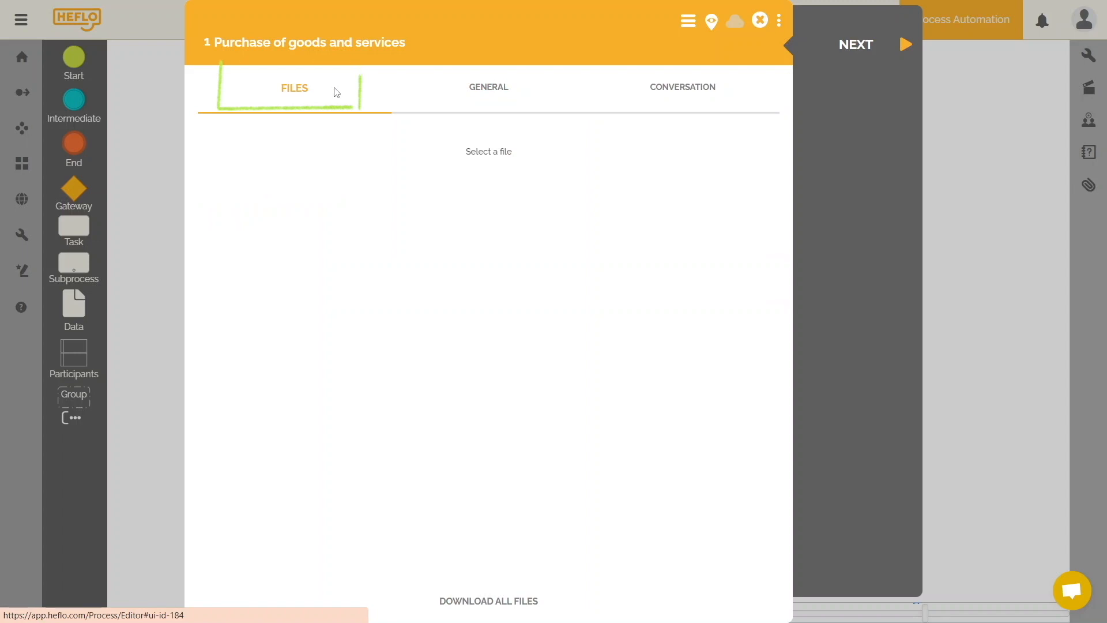
{"action": "left_click", "coordinate": [686, 92]}
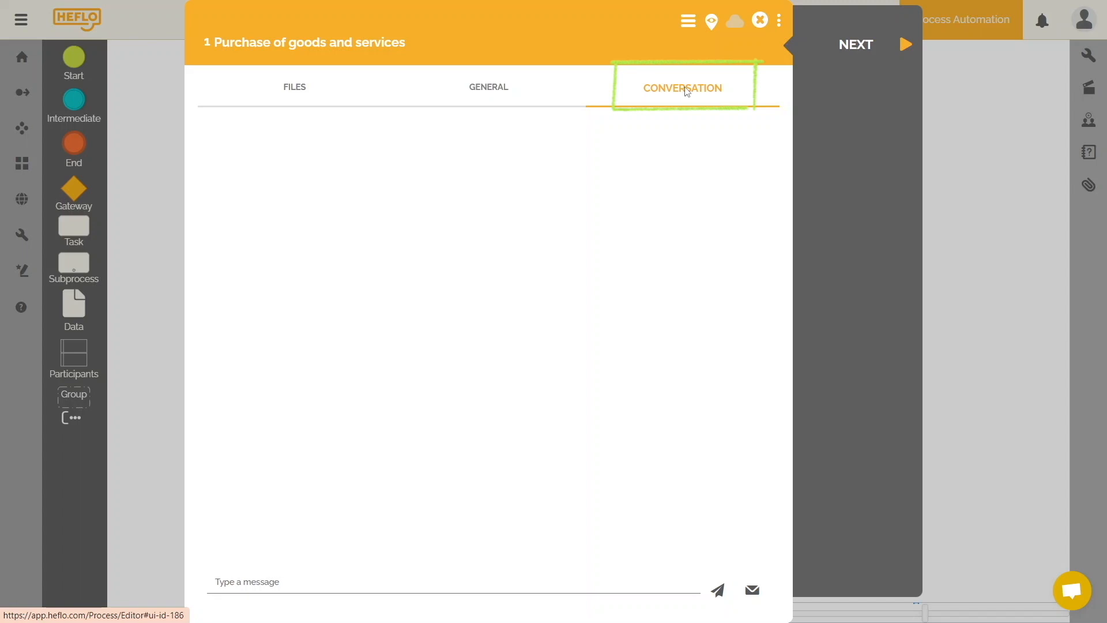
{"action": "left_click", "coordinate": [500, 88]}
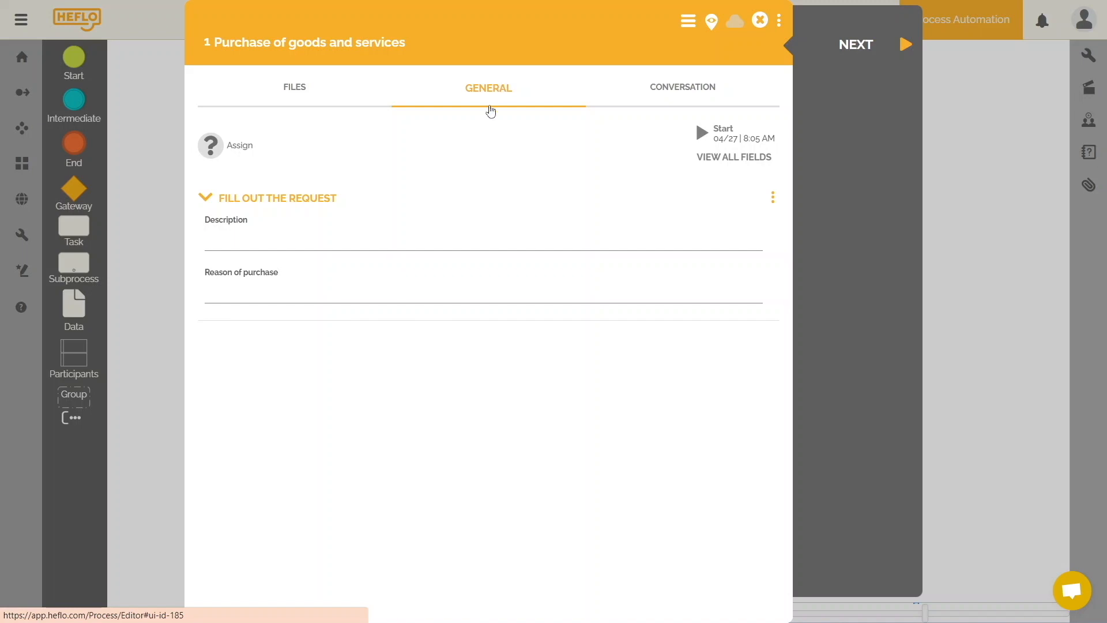
Step: Submit the request with description "Purchase one laptop, pens and other office supplies" and reason "New employee at the department"
{"action": "left_click", "coordinate": [296, 236]}
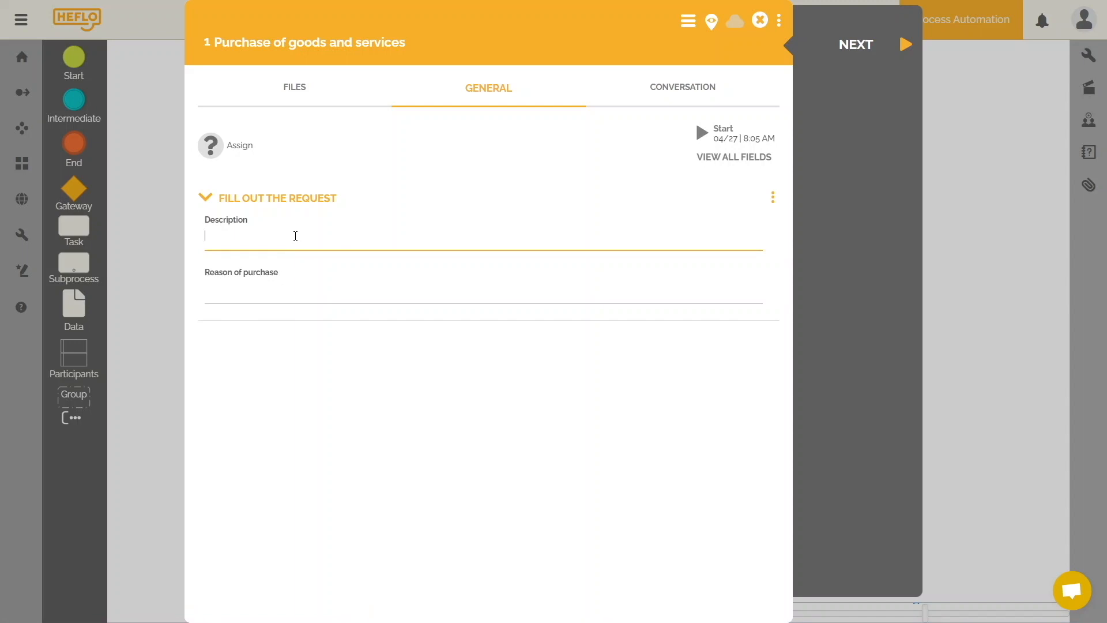
{"action": "type", "text": "Purchase one laptop"}
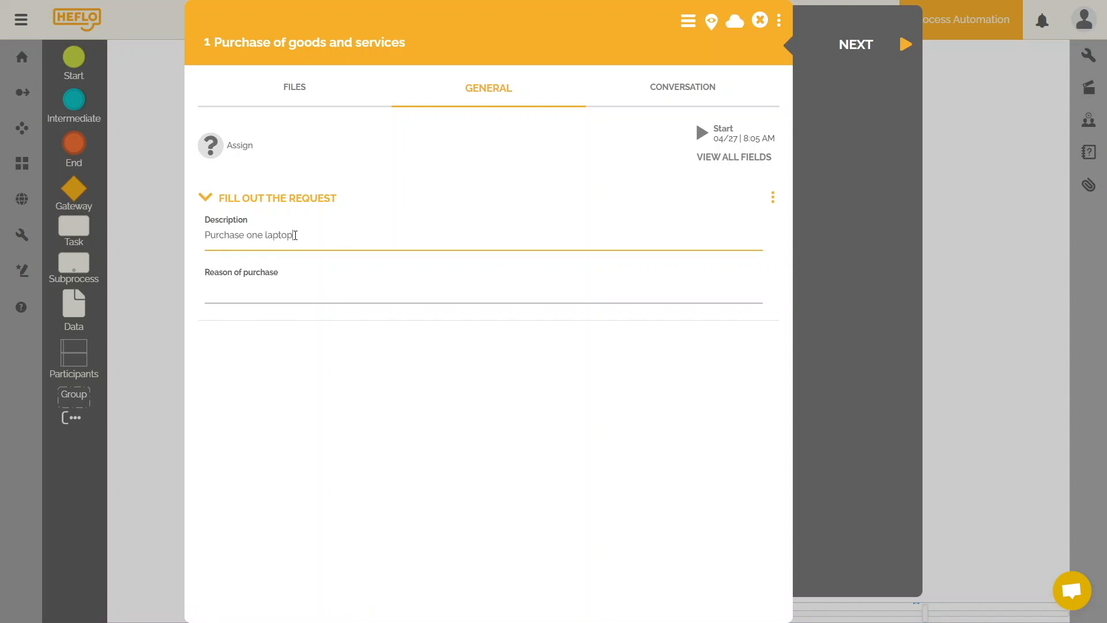
{"action": "type", "text": " pens and other office supplies"}
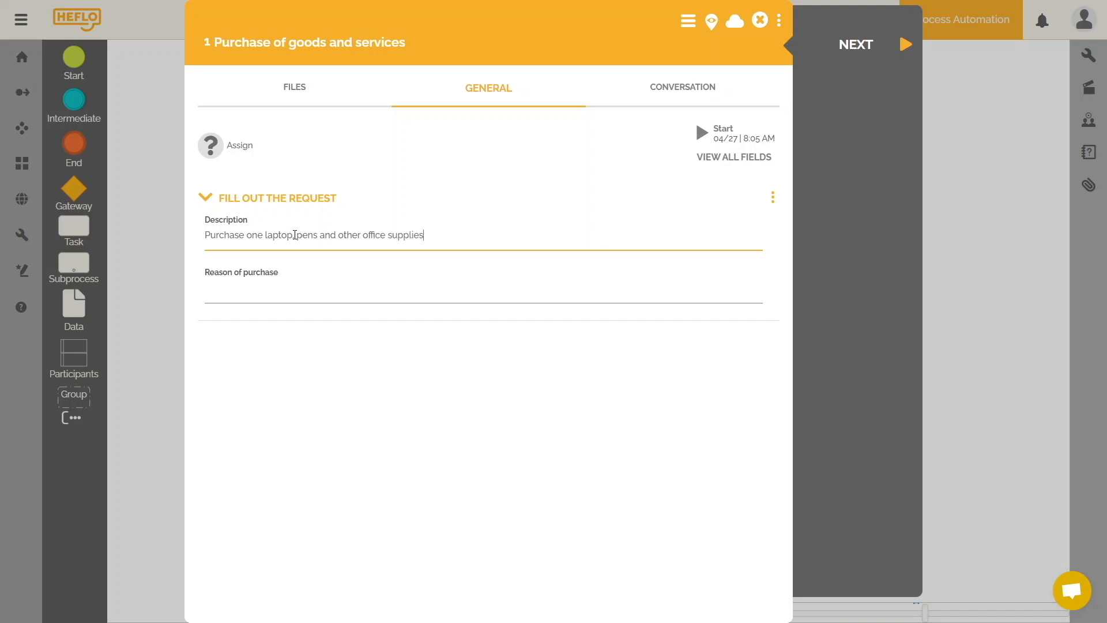
{"action": "left_click", "coordinate": [369, 287]}
{"action": "type", "text": "New empl"}
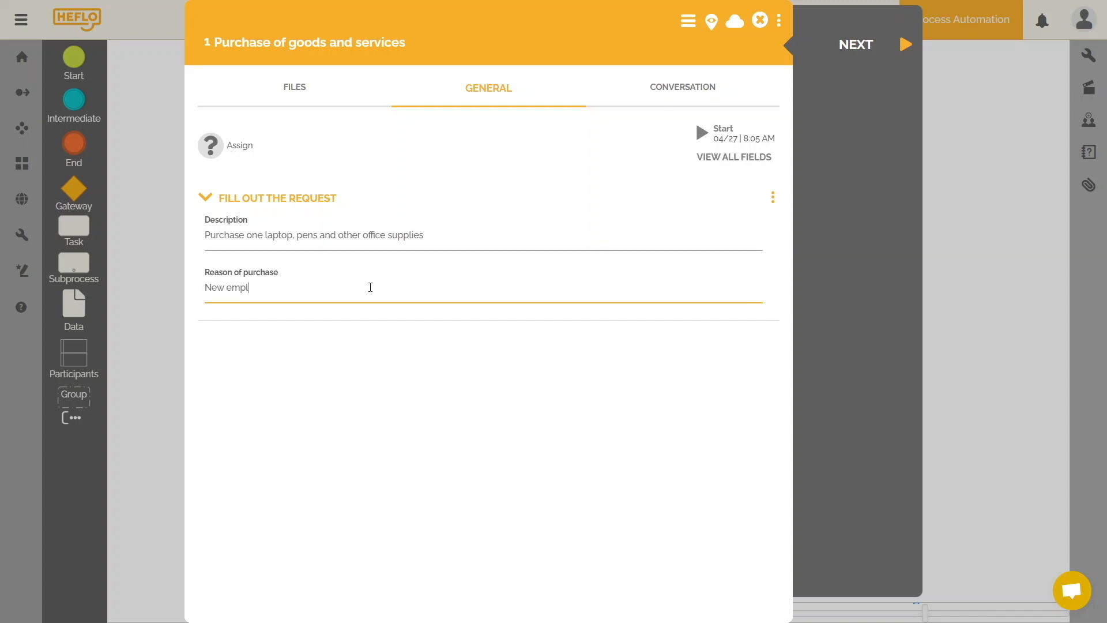
{"action": "type", "text": "oyee at the department"}
{"action": "left_click", "coordinate": [880, 48]}
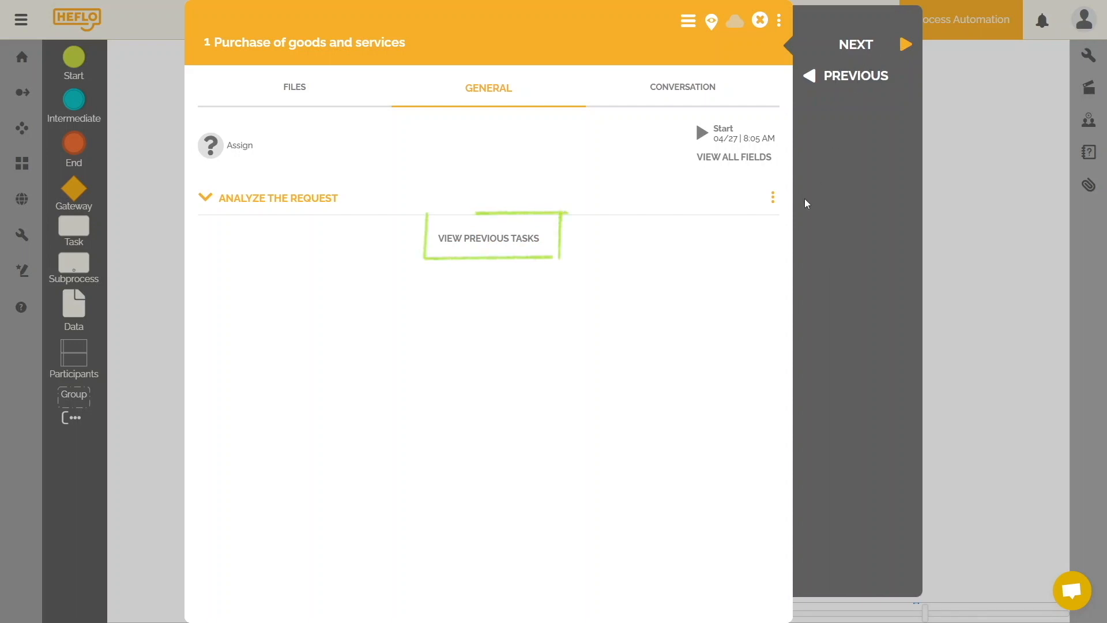
Step: Review the previous "Fill out the request" task and all field values, and advance the work item past "Analyze the request"
{"action": "left_click", "coordinate": [492, 241]}
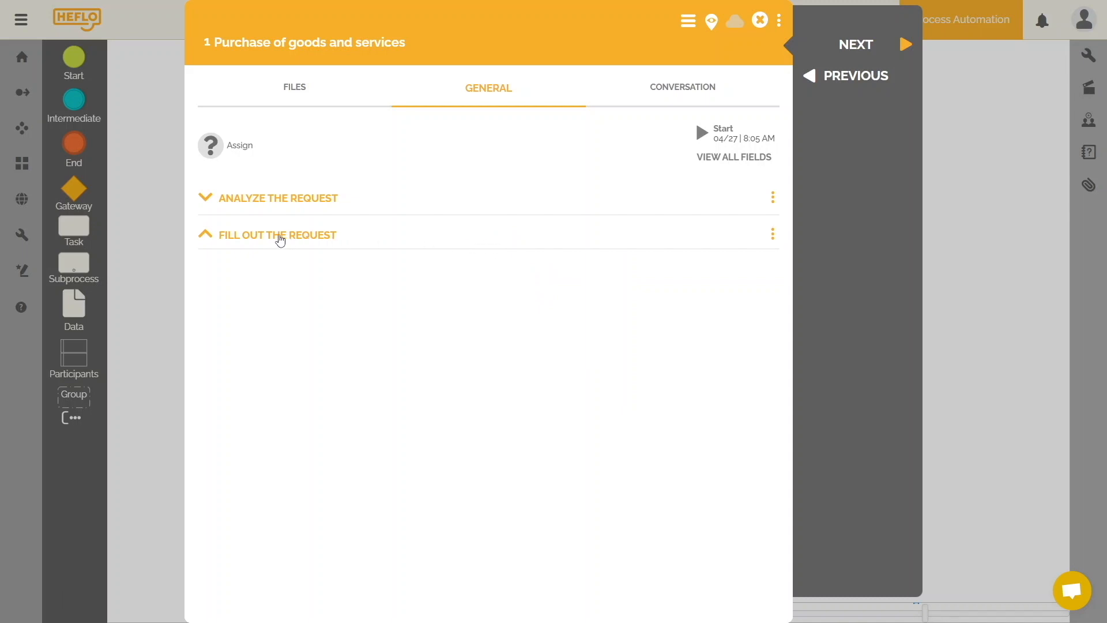
{"action": "left_click", "coordinate": [280, 240]}
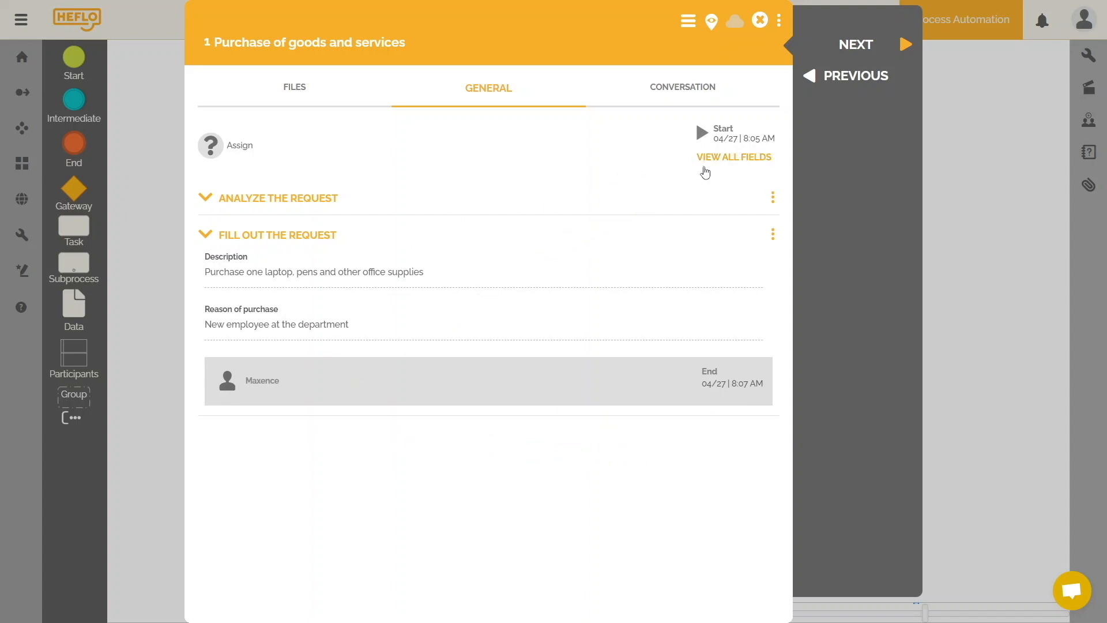
{"action": "left_click", "coordinate": [704, 168]}
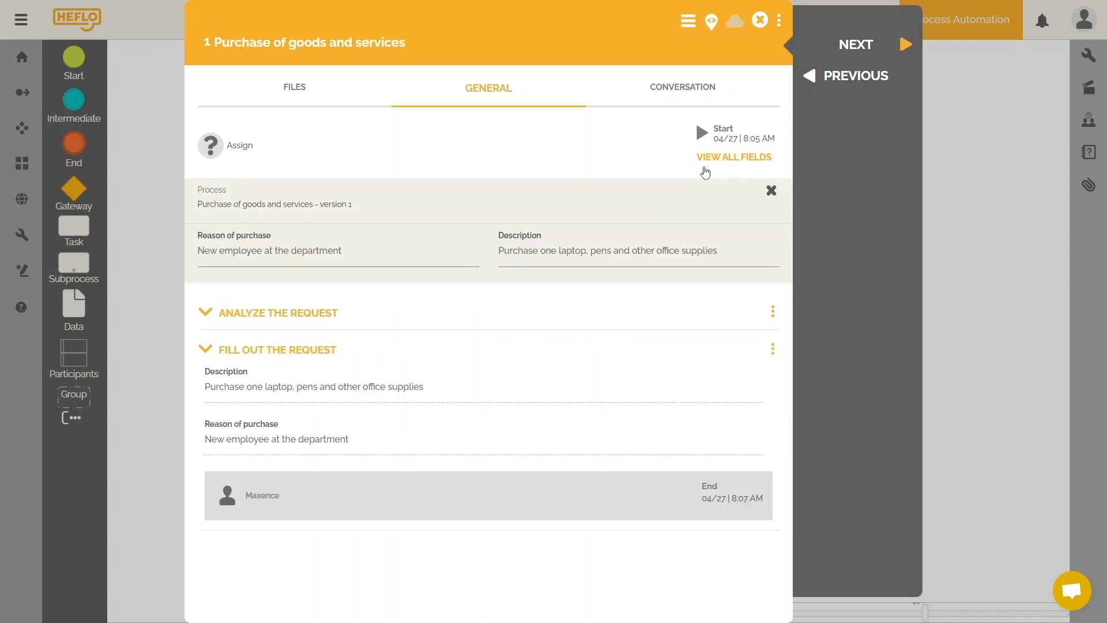
{"action": "left_click", "coordinate": [725, 258]}
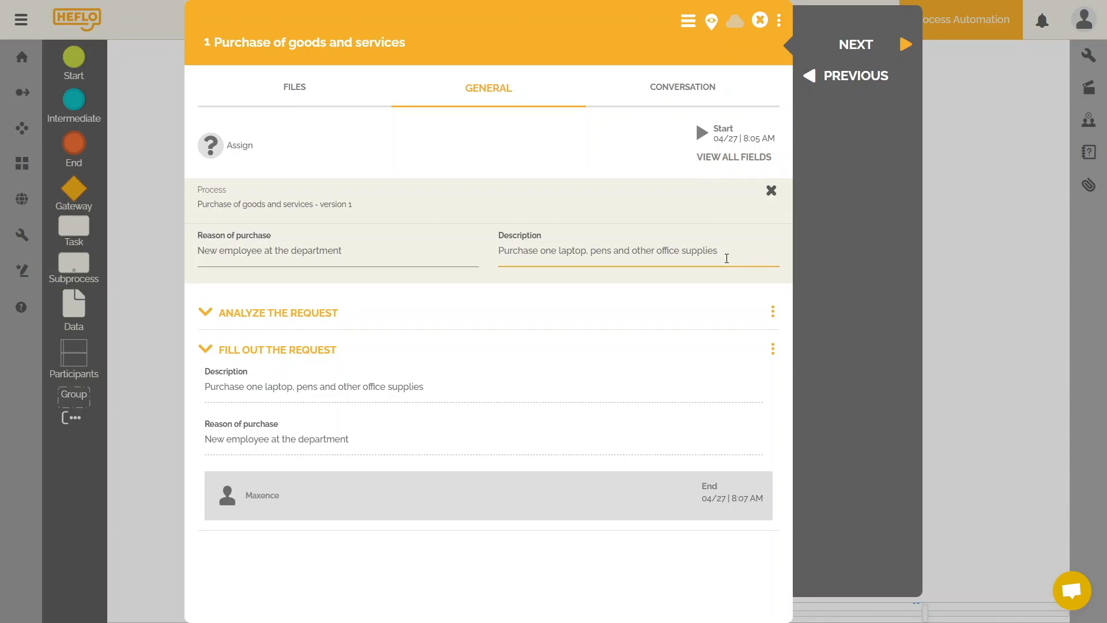
{"action": "left_click", "coordinate": [377, 247]}
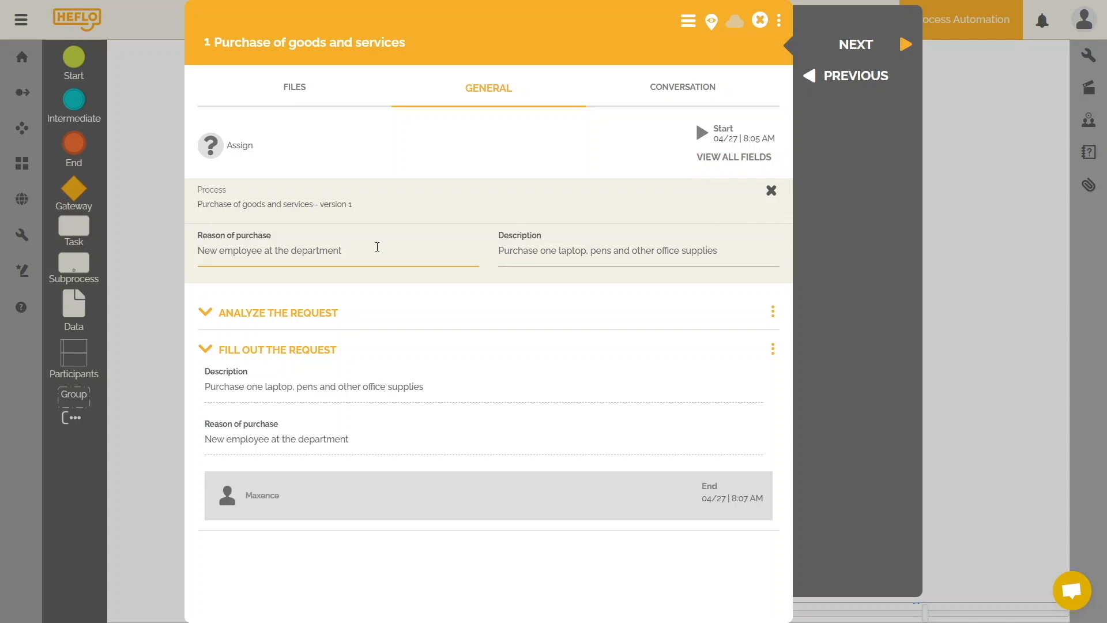
{"action": "left_click", "coordinate": [854, 48]}
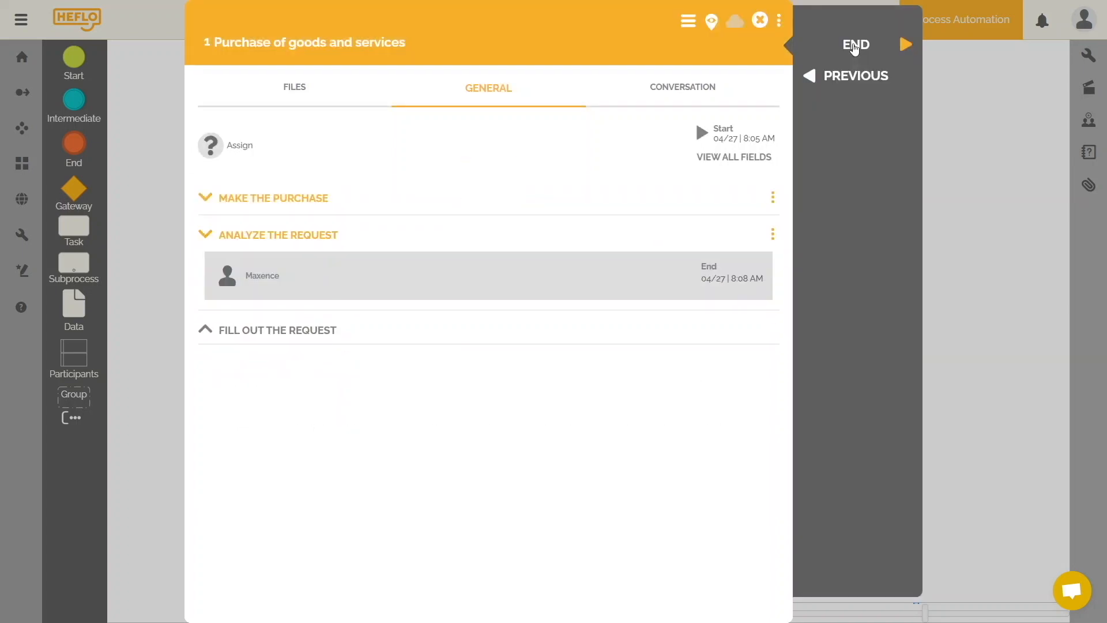
Step: Complete the "Make the purchase" task to end the test work item, and close the work item
{"action": "left_click", "coordinate": [854, 47]}
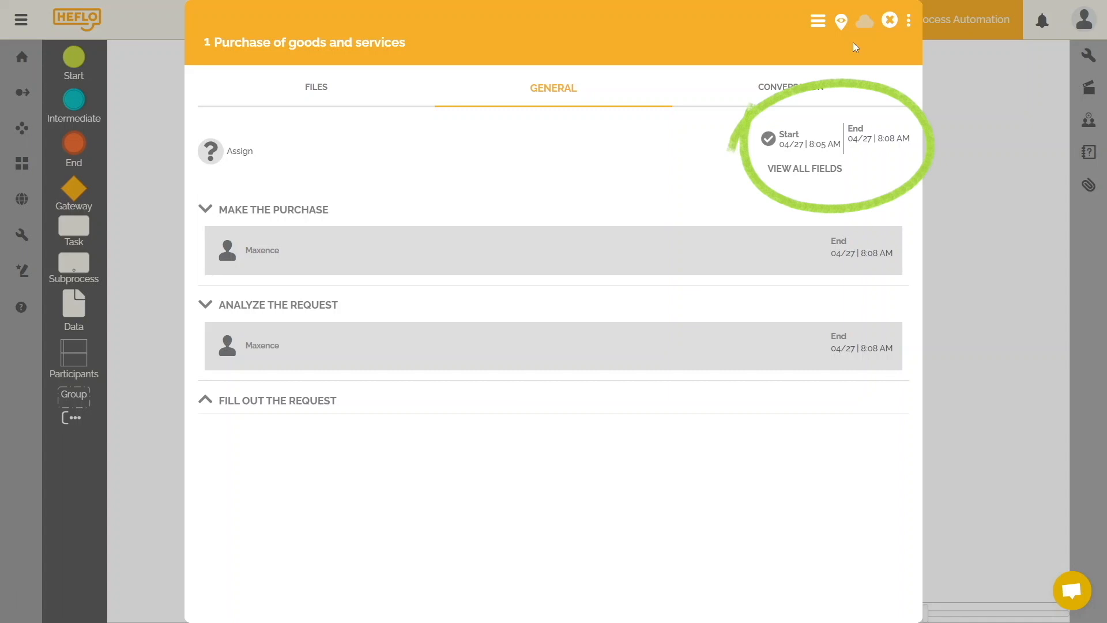
{"action": "left_click", "coordinate": [892, 21]}
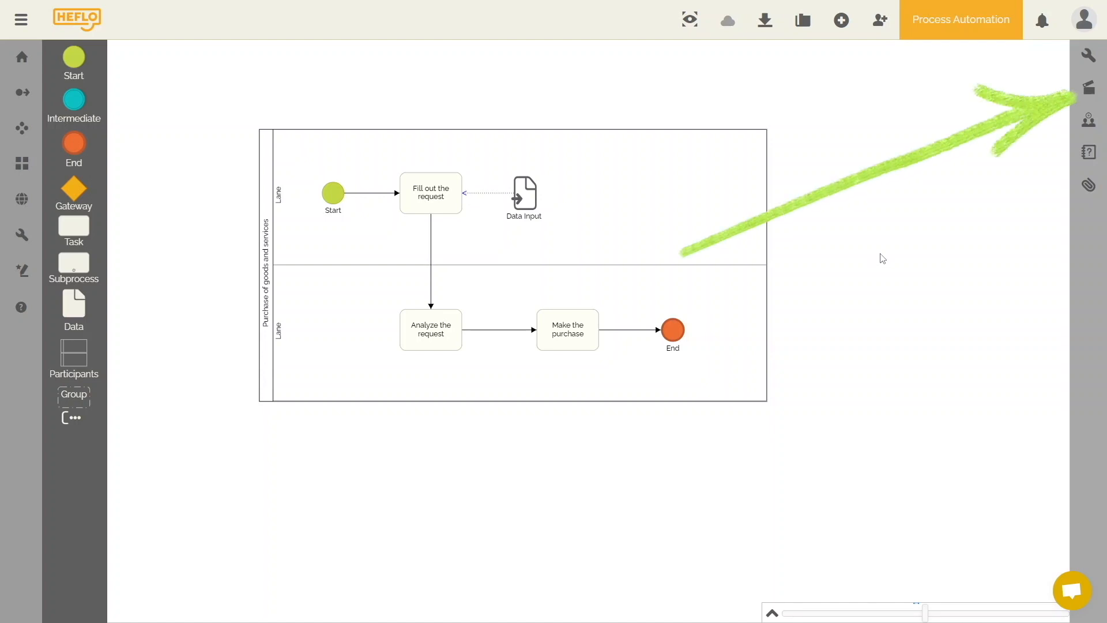
Step: Try to publish the process automation, and check the validation report for problems before closing it
{"action": "left_click", "coordinate": [1090, 98]}
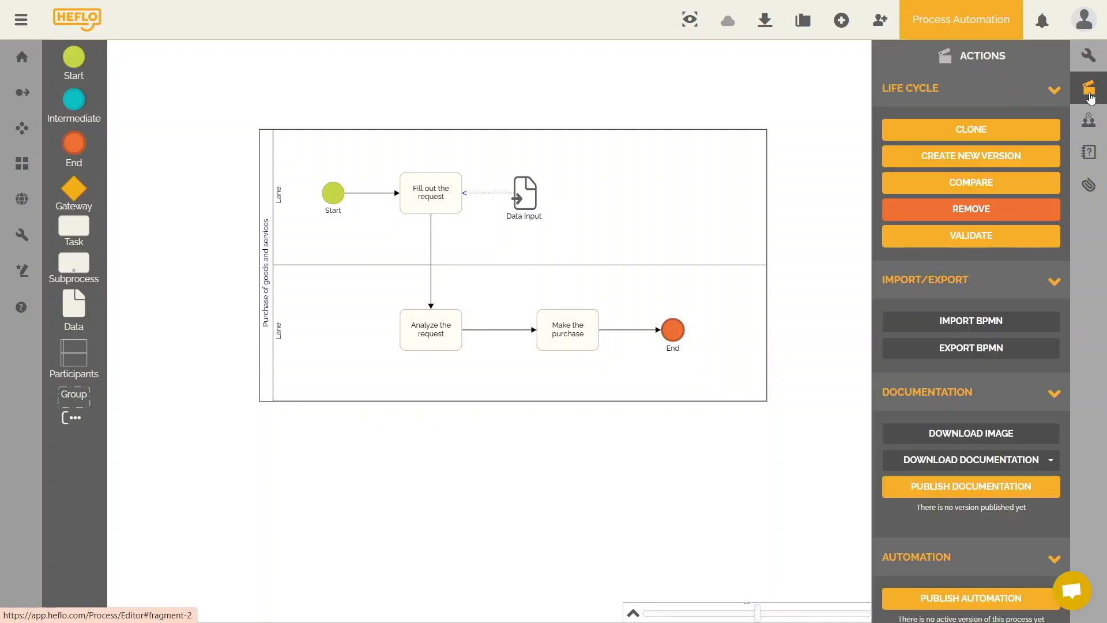
{"action": "scroll", "coordinate": [1032, 173], "scroll_direction": "down", "scroll_amount": 3}
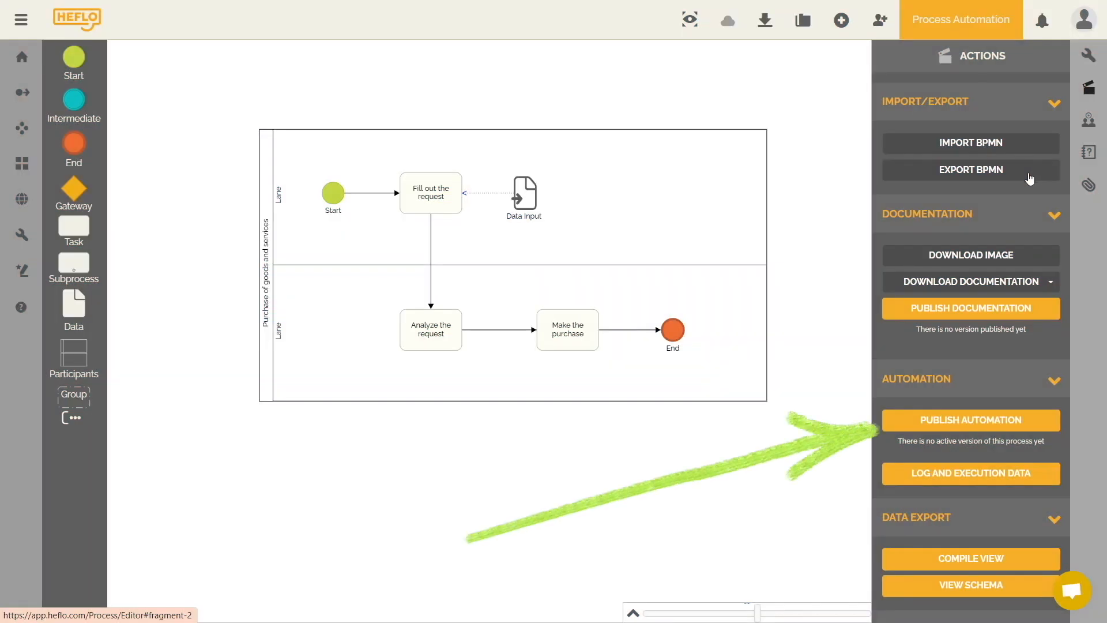
{"action": "left_click", "coordinate": [971, 421]}
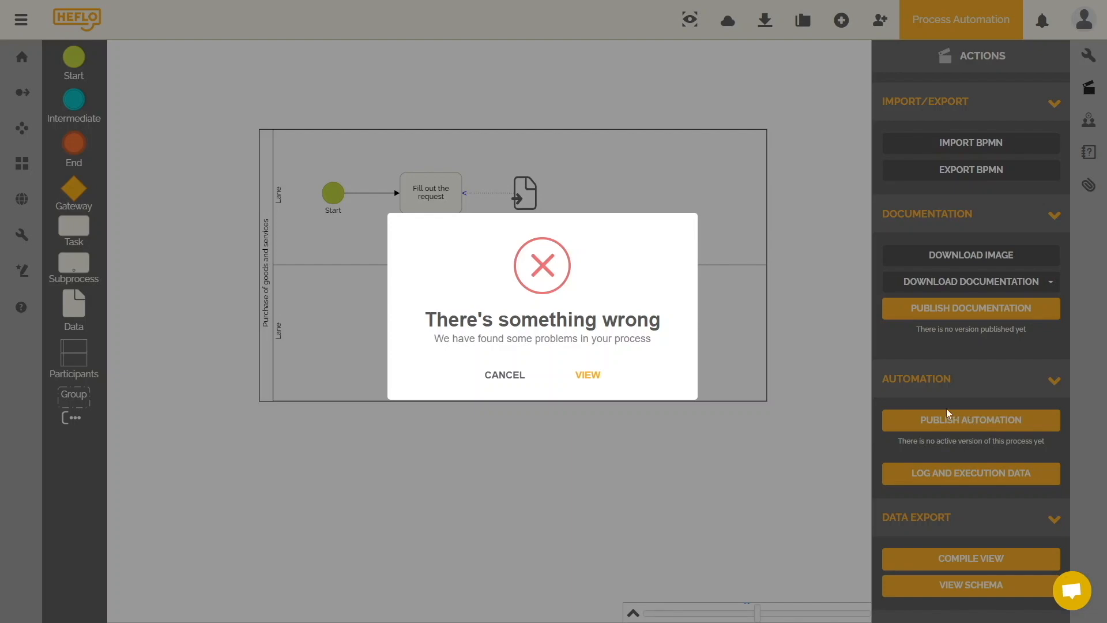
{"action": "left_click", "coordinate": [594, 382]}
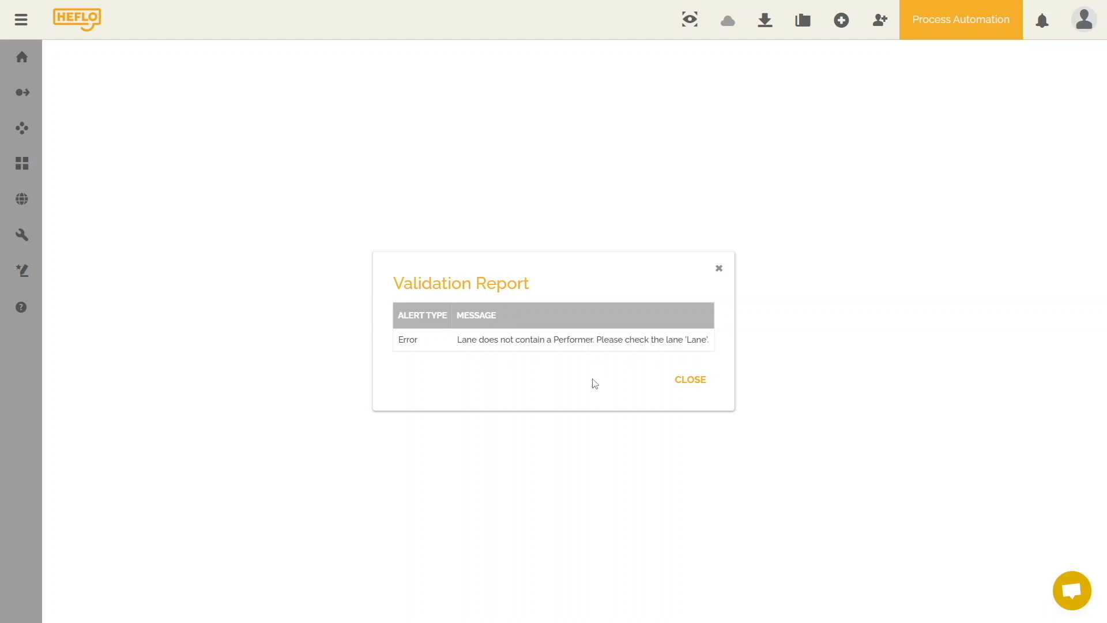
{"action": "left_click", "coordinate": [719, 268]}
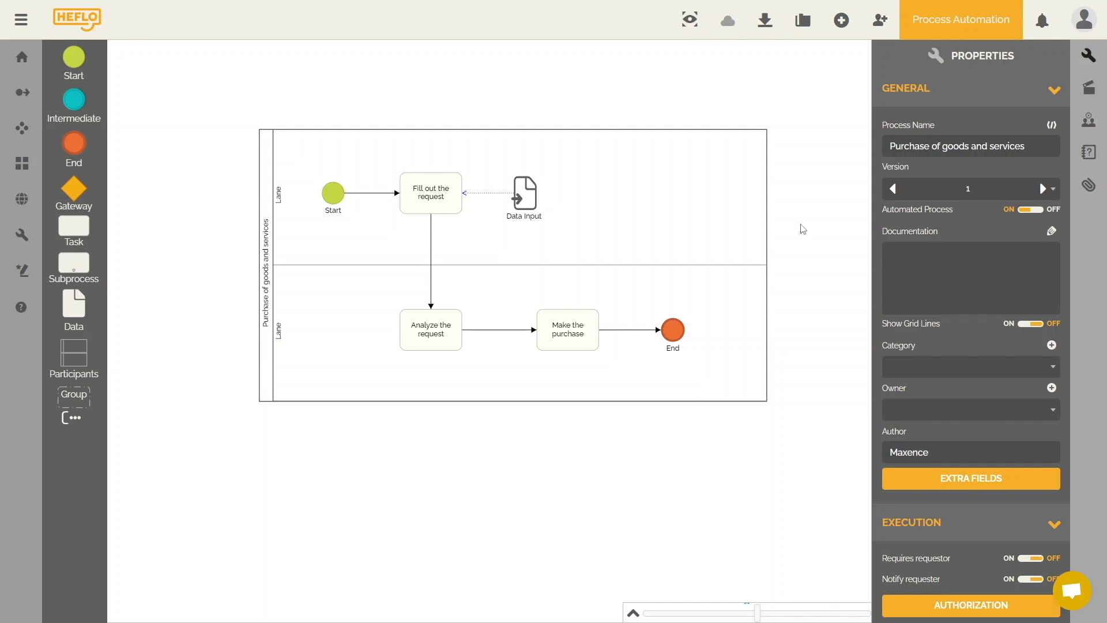
Step: Add a new participant "Requesters" of type Everyone as the performer of the upper lane
{"action": "left_click", "coordinate": [682, 205]}
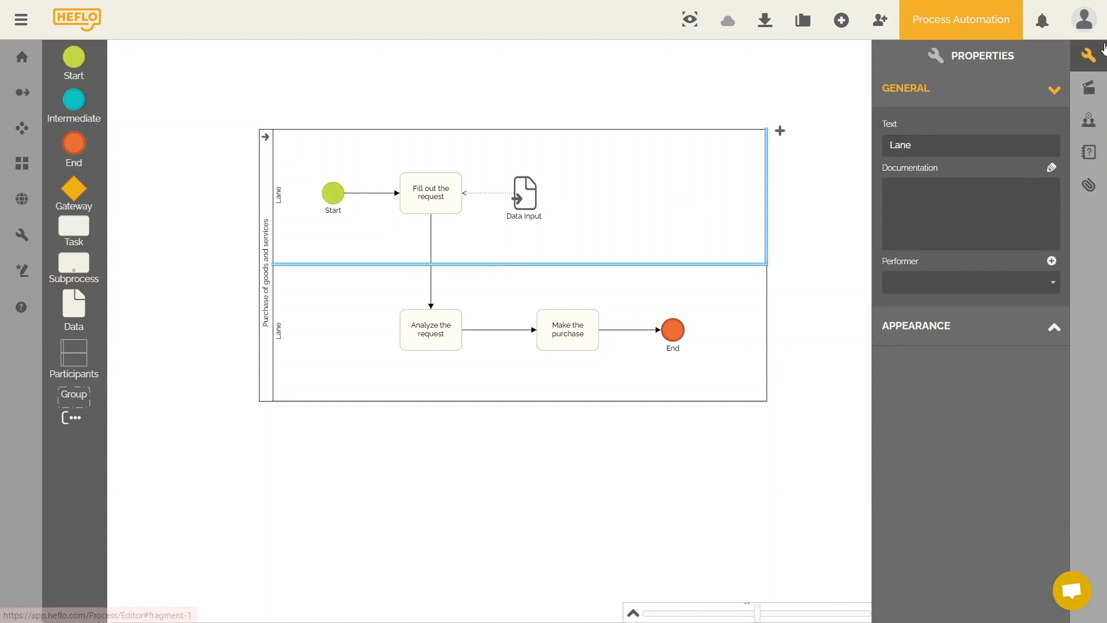
{"action": "left_click", "coordinate": [1095, 59]}
{"action": "left_click", "coordinate": [1095, 57]}
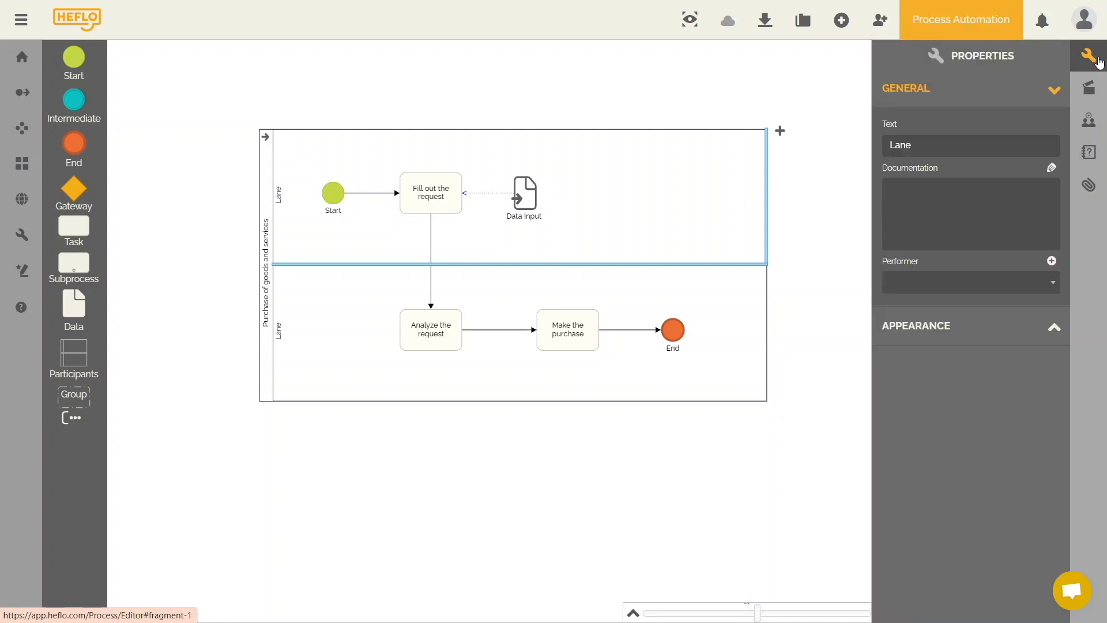
{"action": "left_click", "coordinate": [1053, 284]}
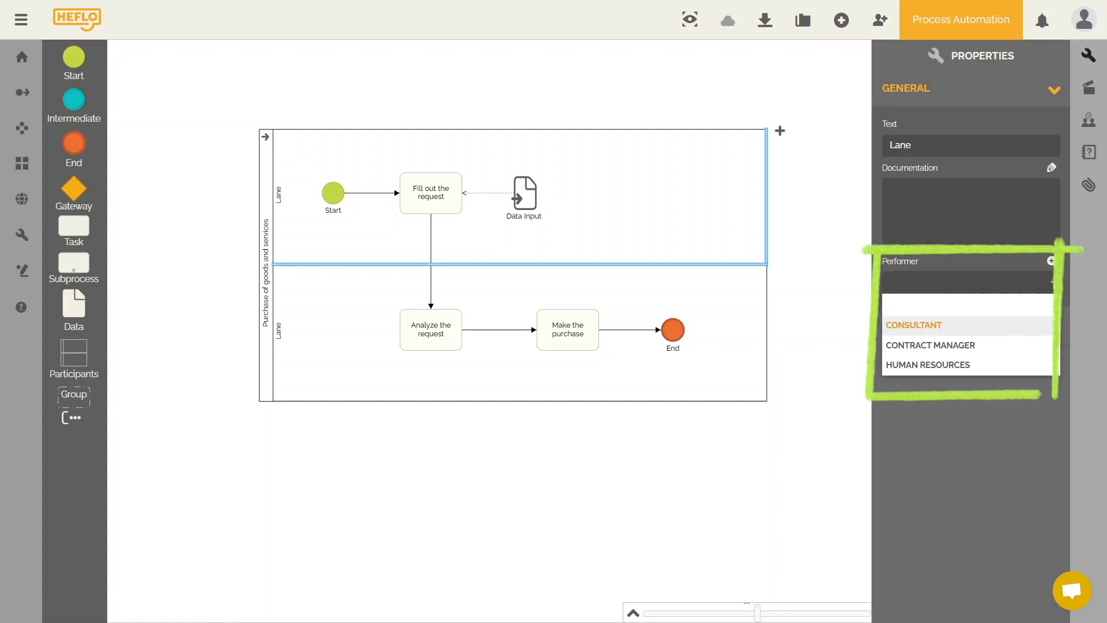
{"action": "left_click", "coordinate": [1052, 261]}
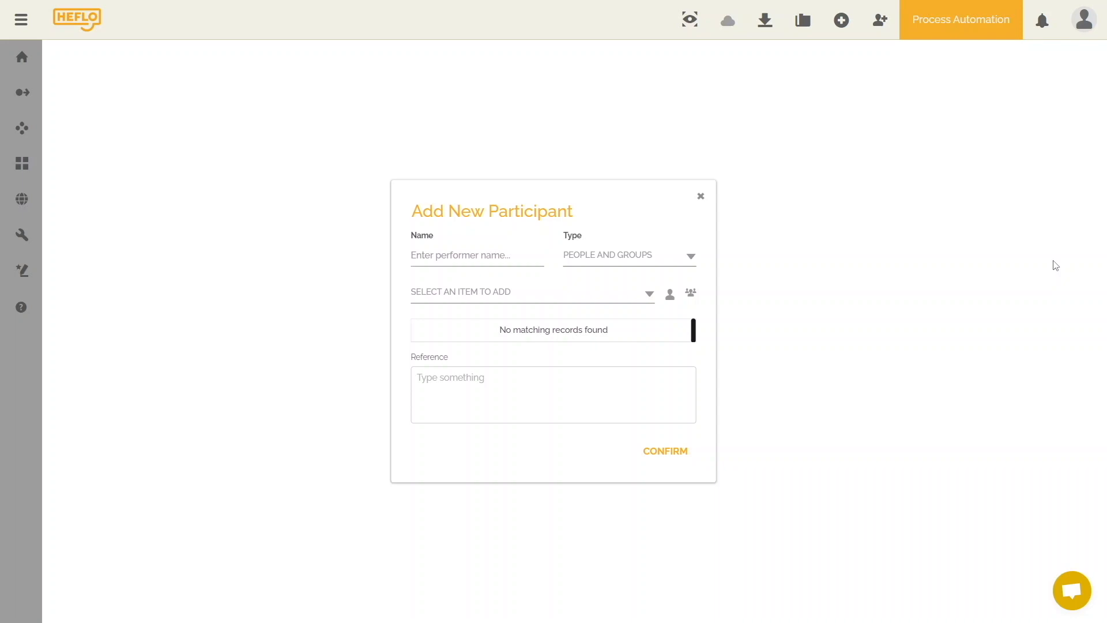
{"action": "left_click", "coordinate": [428, 254]}
{"action": "type", "text": "Requesters"}
{"action": "left_click", "coordinate": [620, 255]}
{"action": "scroll", "coordinate": [617, 346], "scroll_direction": "down", "scroll_amount": 1}
{"action": "left_click", "coordinate": [614, 379]}
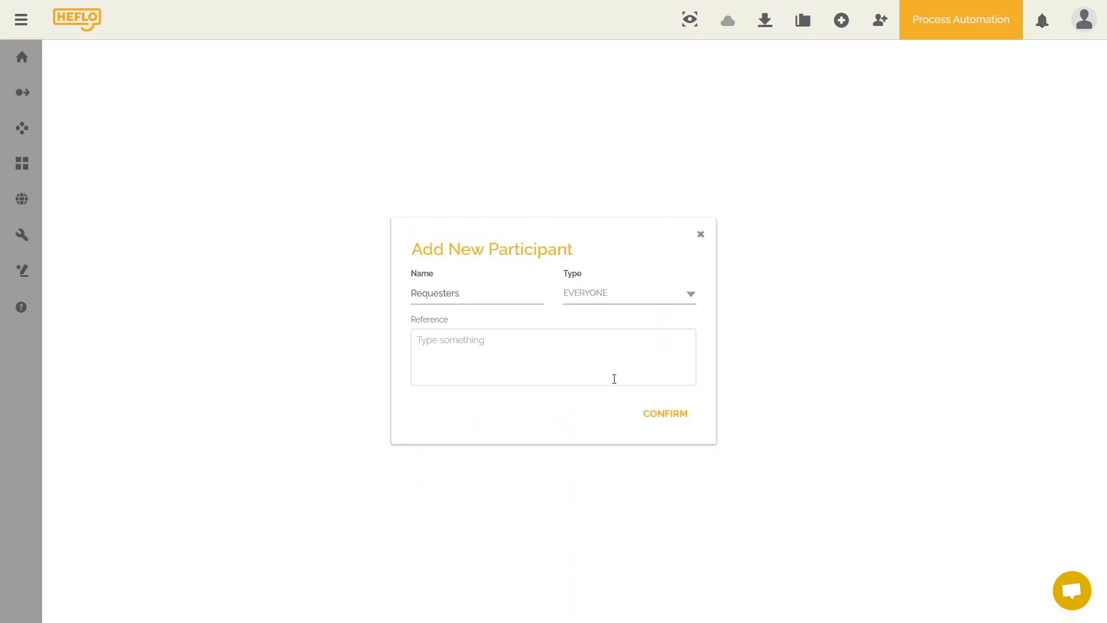
{"action": "left_click", "coordinate": [691, 422]}
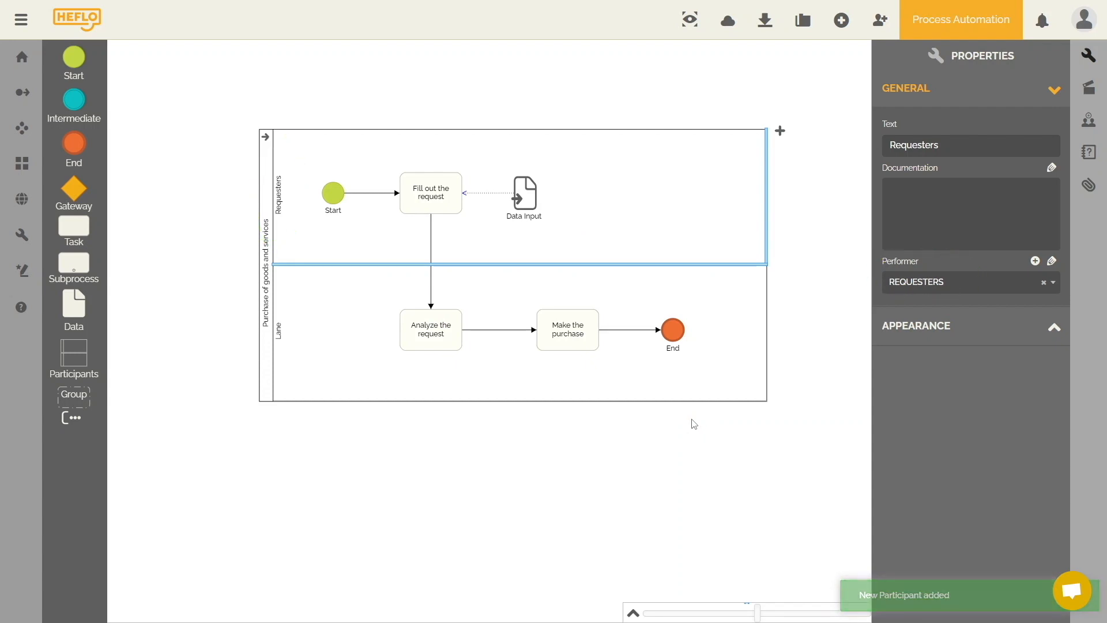
Step: Start a new performer for the lower lane, named "Purchasers" with the type People and Groups
{"action": "left_click", "coordinate": [673, 390]}
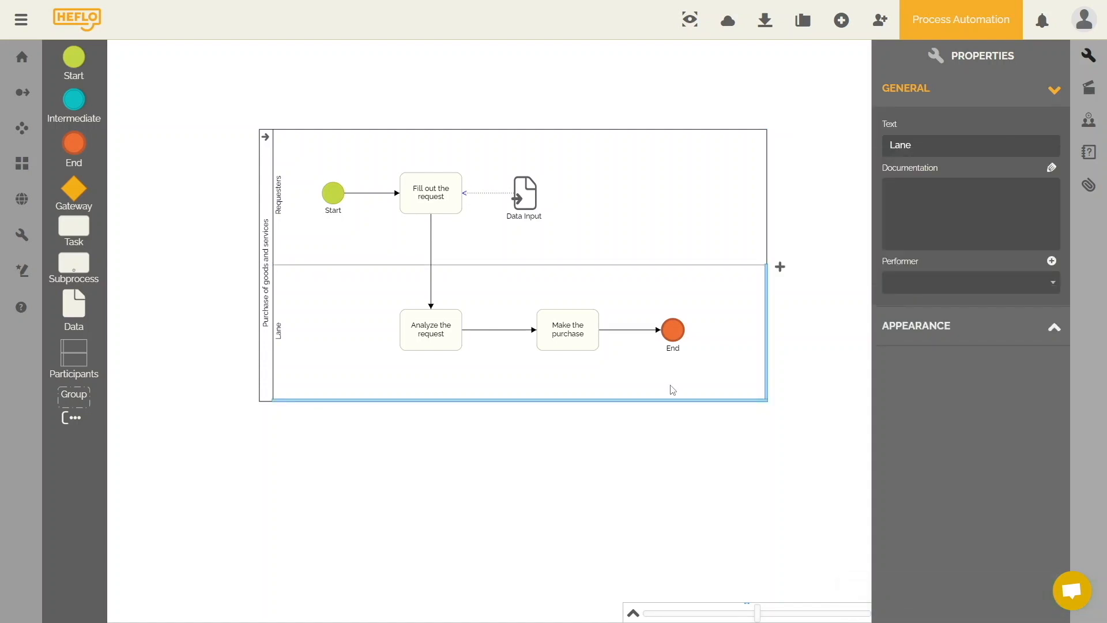
{"action": "left_click", "coordinate": [1051, 261]}
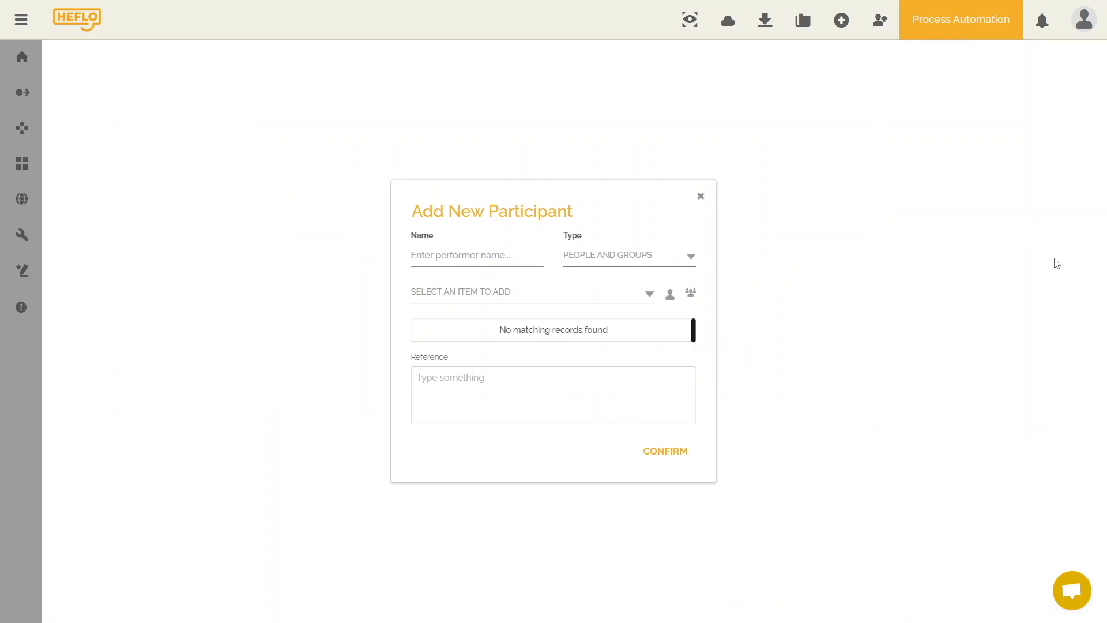
{"action": "left_click", "coordinate": [513, 254]}
{"action": "type", "text": "Purchasers"}
{"action": "left_click", "coordinate": [597, 256]}
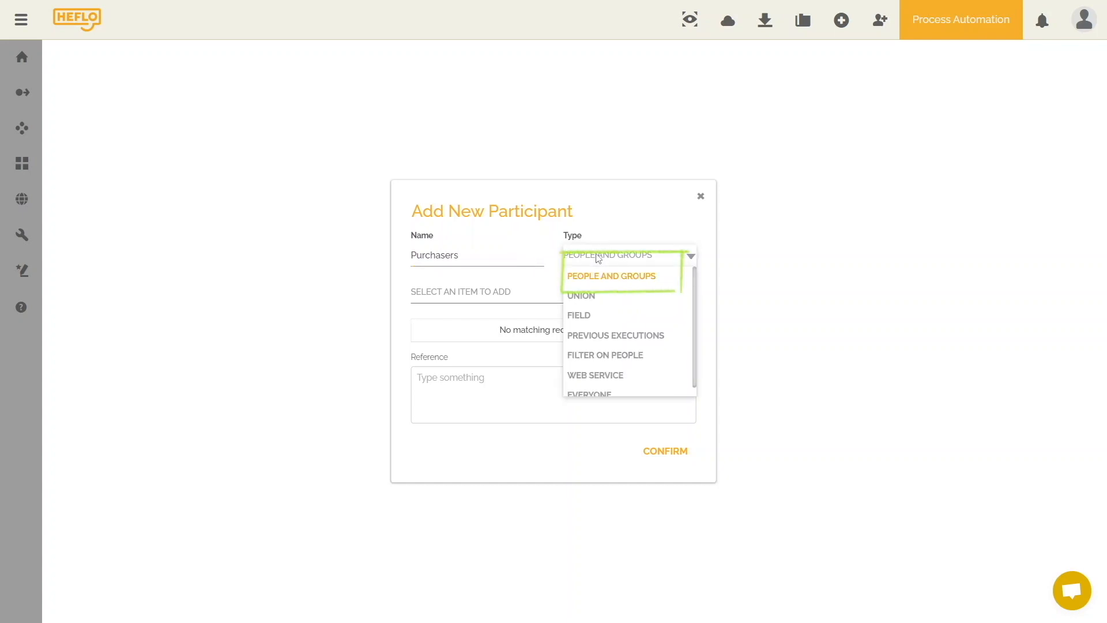
{"action": "left_click", "coordinate": [601, 277]}
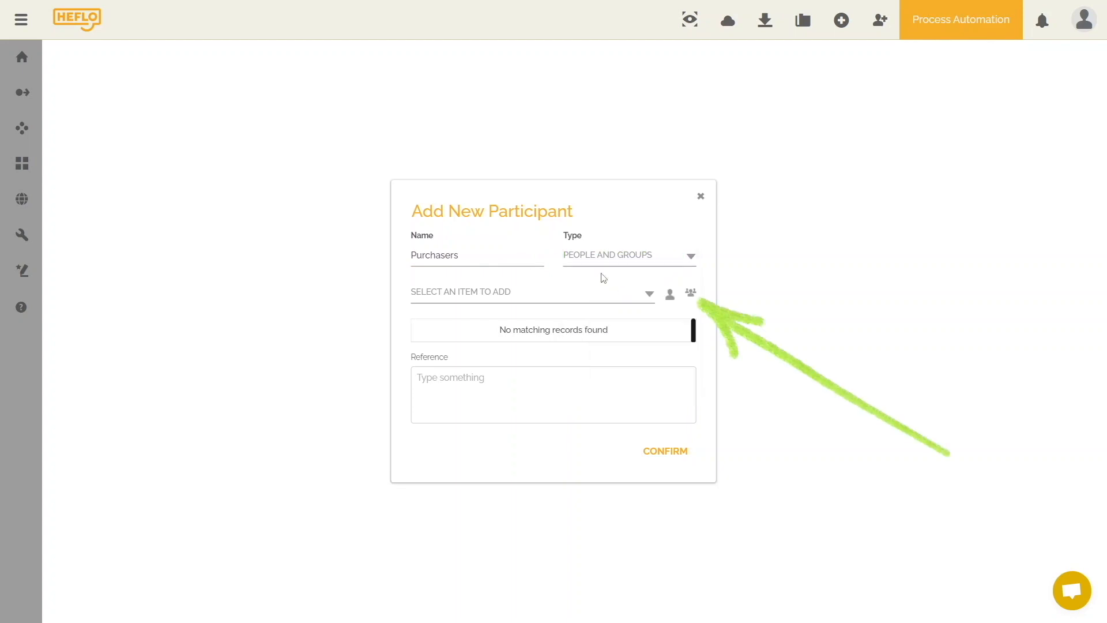
Step: Create and save a group named "Purchasers" with all three listed people as members
{"action": "left_click", "coordinate": [691, 292]}
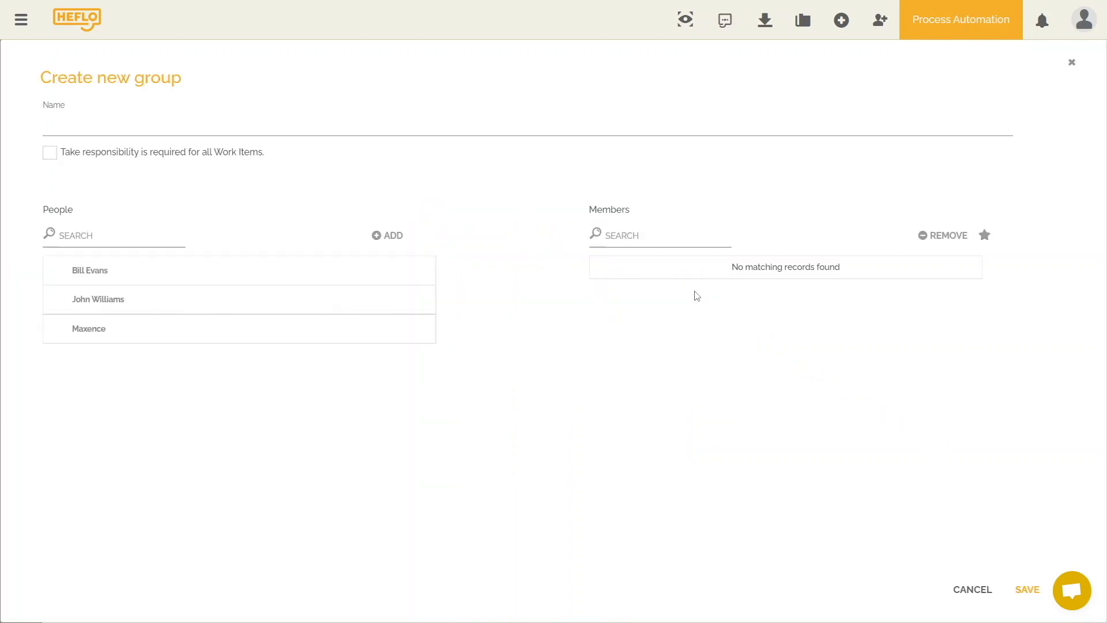
{"action": "type", "text": "Purcha"}
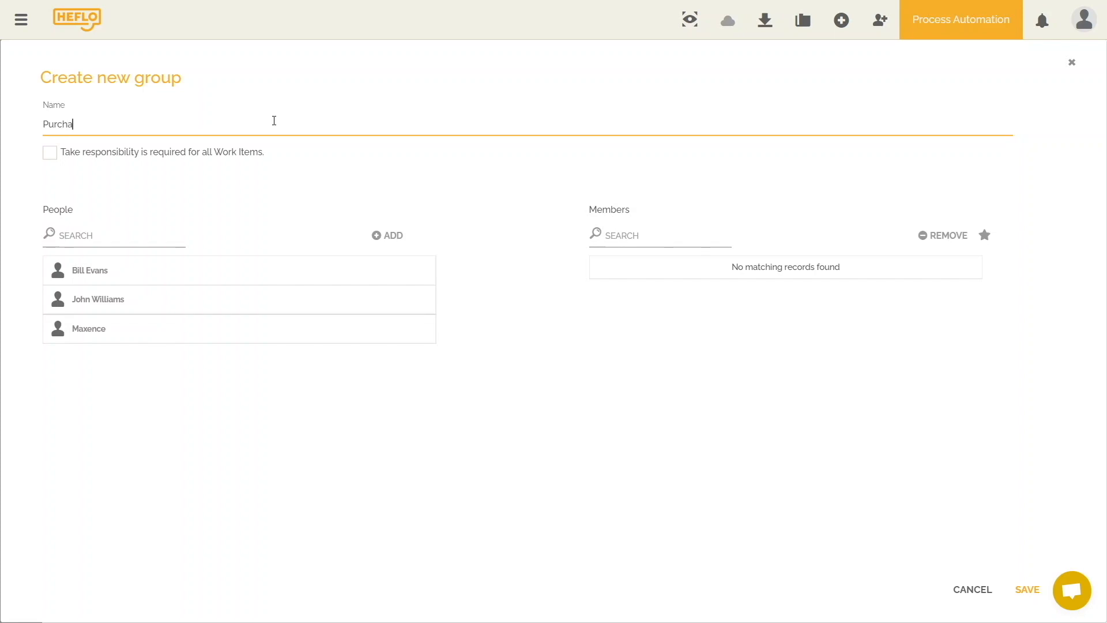
{"action": "type", "text": "sers"}
{"action": "left_click", "coordinate": [92, 279]}
{"action": "left_click", "coordinate": [92, 299]}
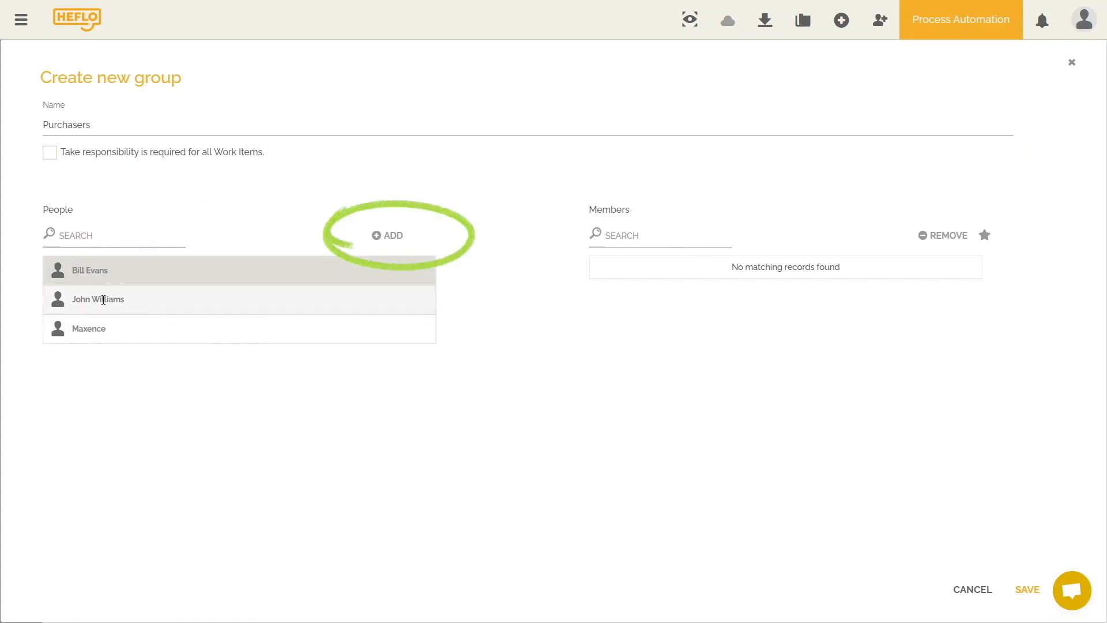
{"action": "left_click", "coordinate": [106, 336]}
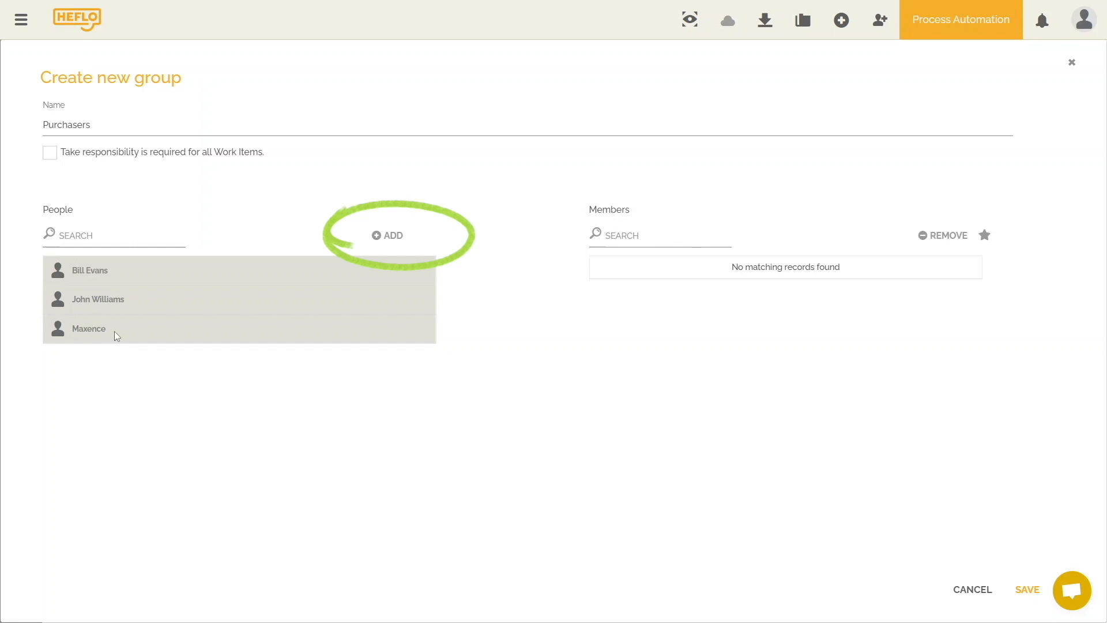
{"action": "left_click", "coordinate": [389, 236]}
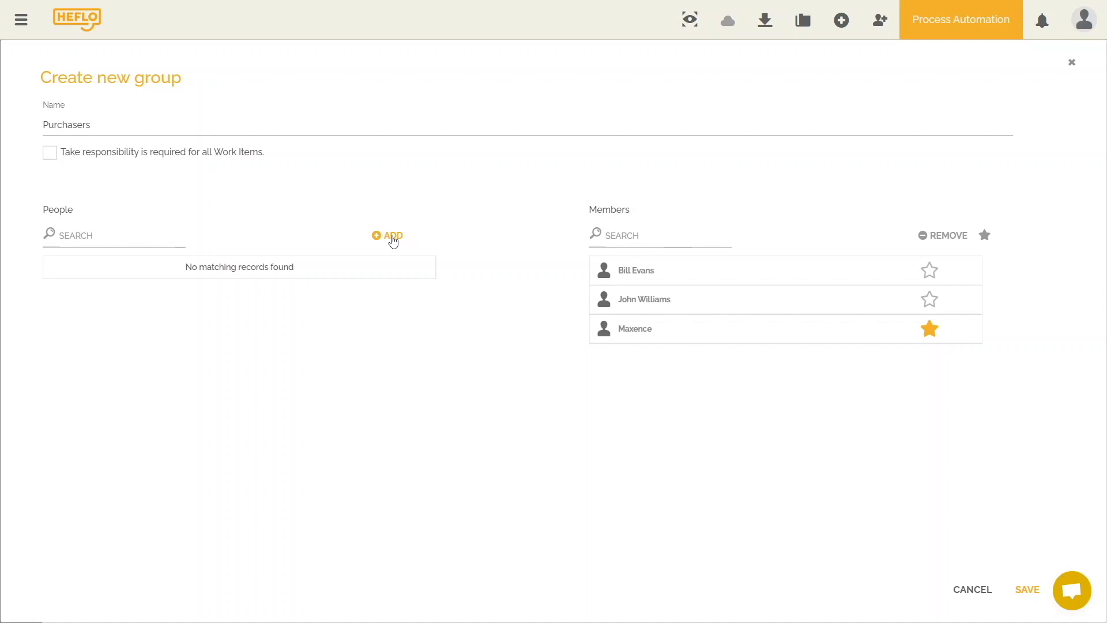
{"action": "left_click", "coordinate": [1028, 589]}
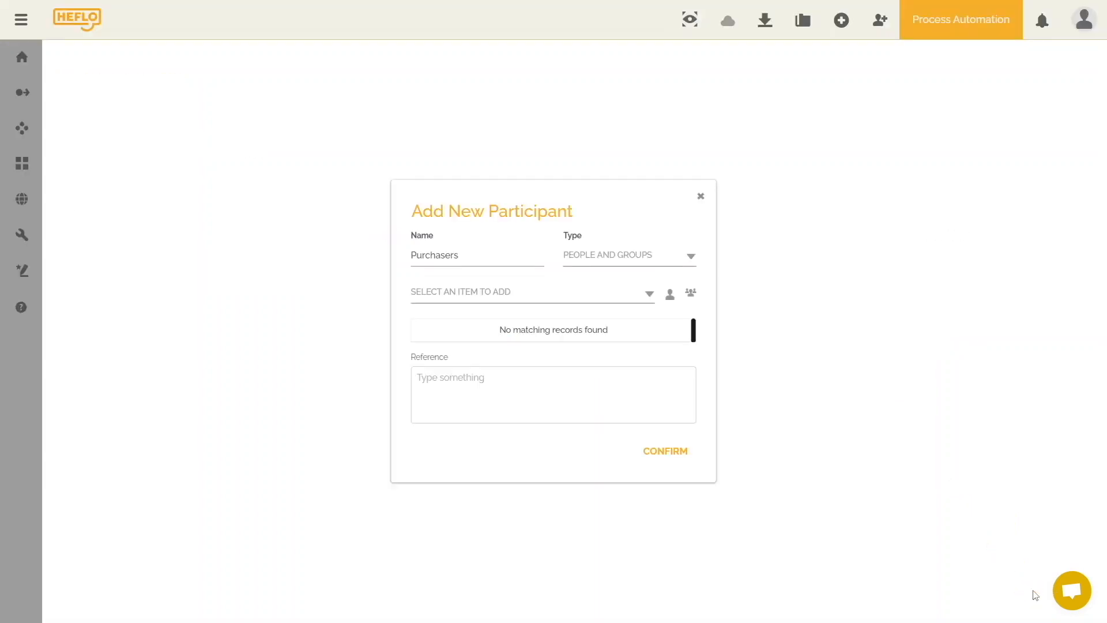
Step: Add the Purchasers group to the new participant and confirm it as the lower lane's performer
{"action": "left_click", "coordinate": [548, 288]}
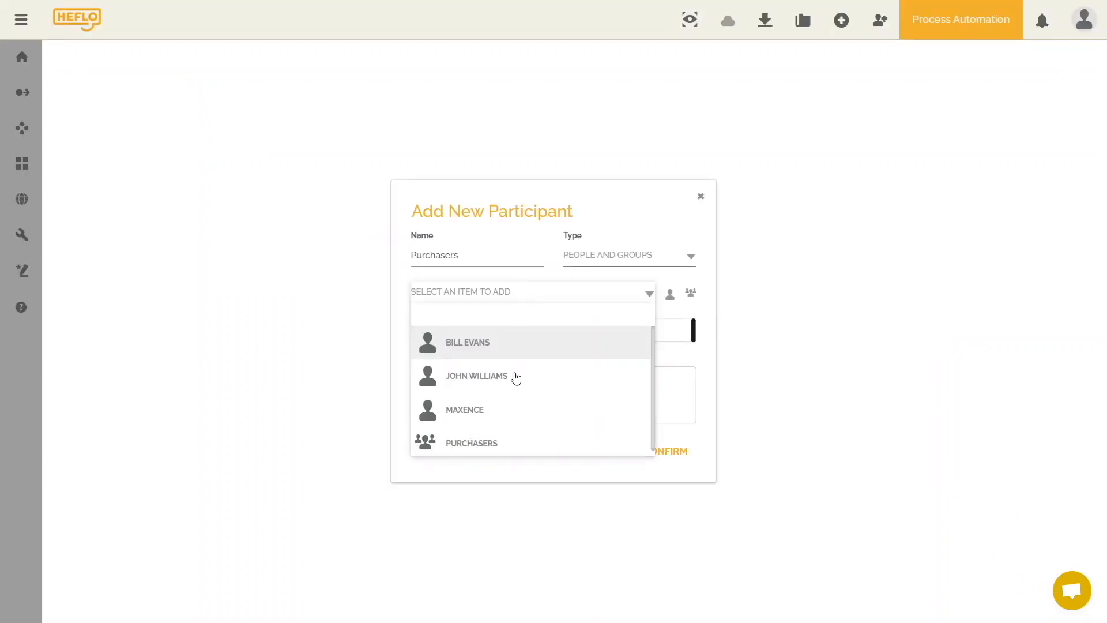
{"action": "left_click", "coordinate": [504, 441]}
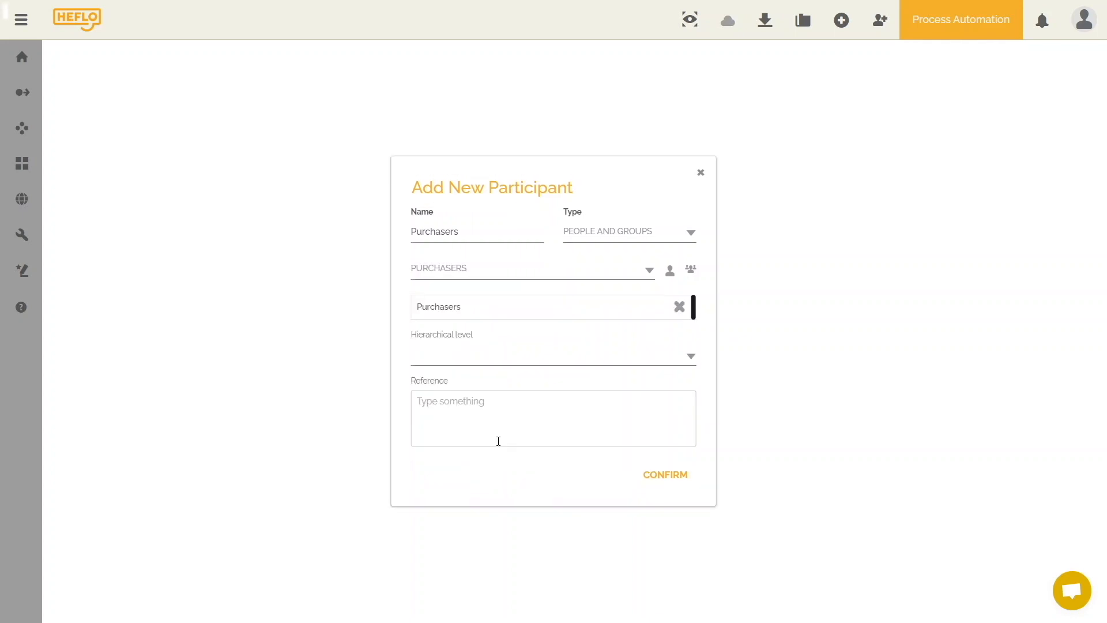
{"action": "left_click", "coordinate": [655, 482]}
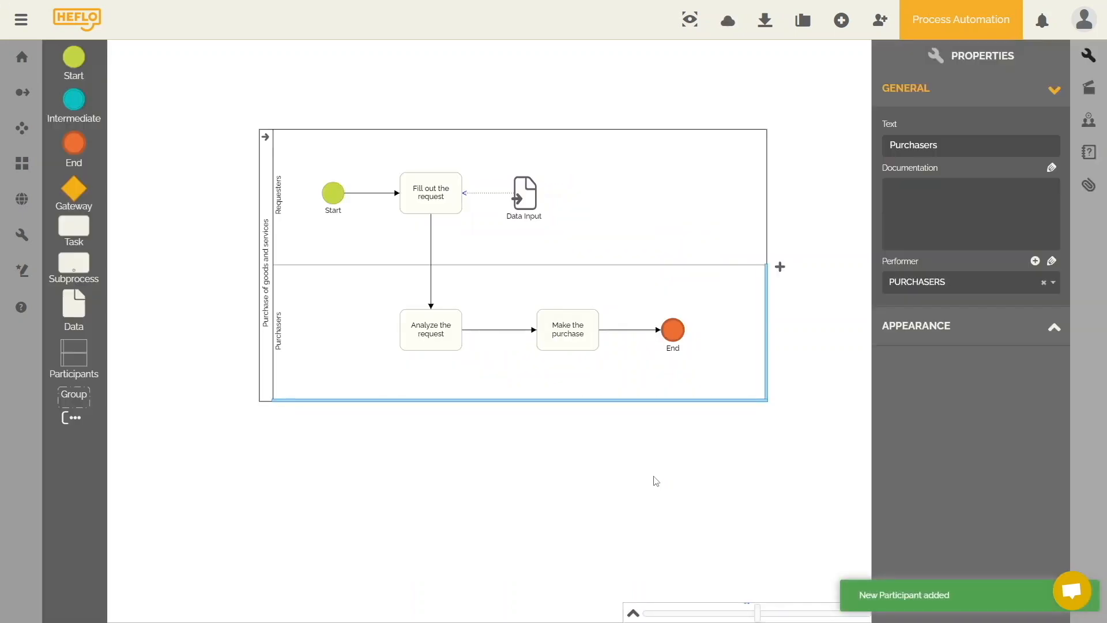
{"action": "left_click", "coordinate": [657, 481]}
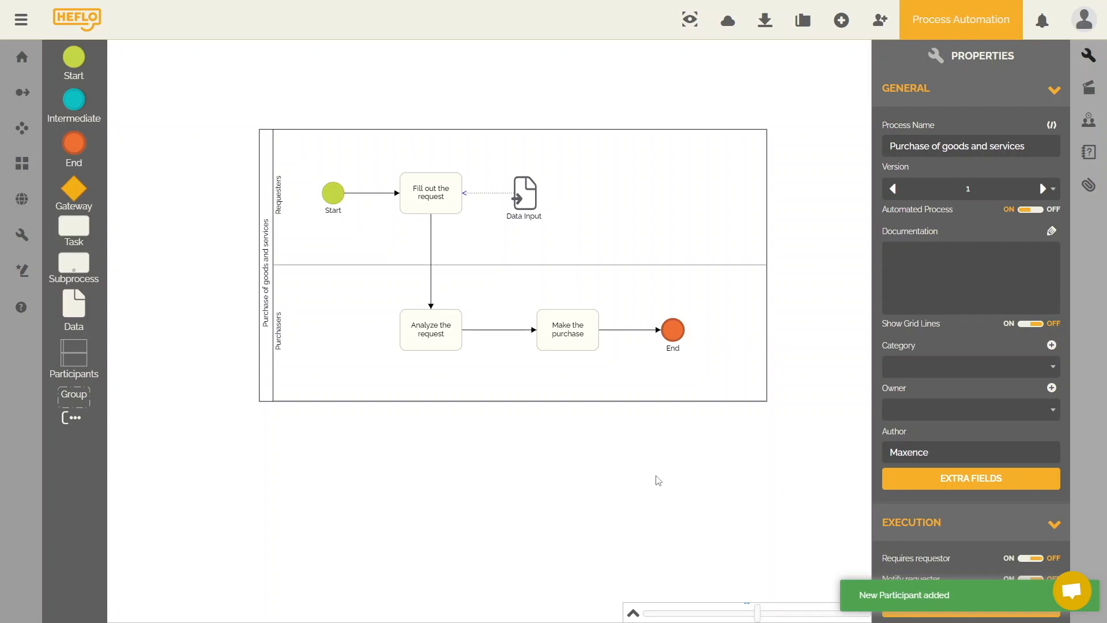
Step: Validate the process to check for pending problems
{"action": "left_click", "coordinate": [1091, 91]}
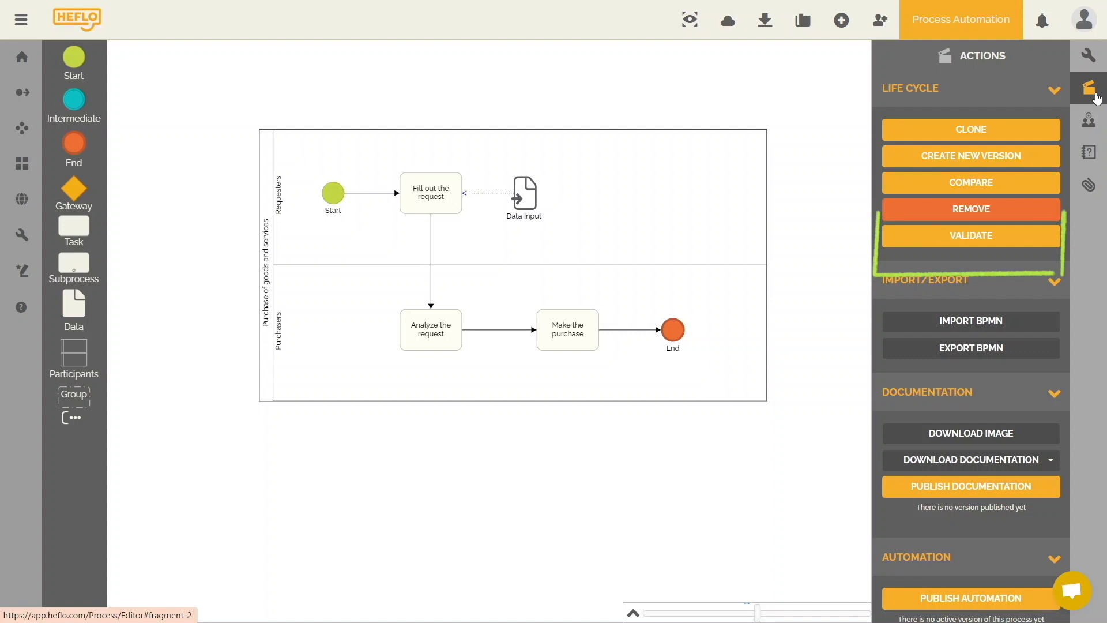
{"action": "left_click", "coordinate": [1034, 236]}
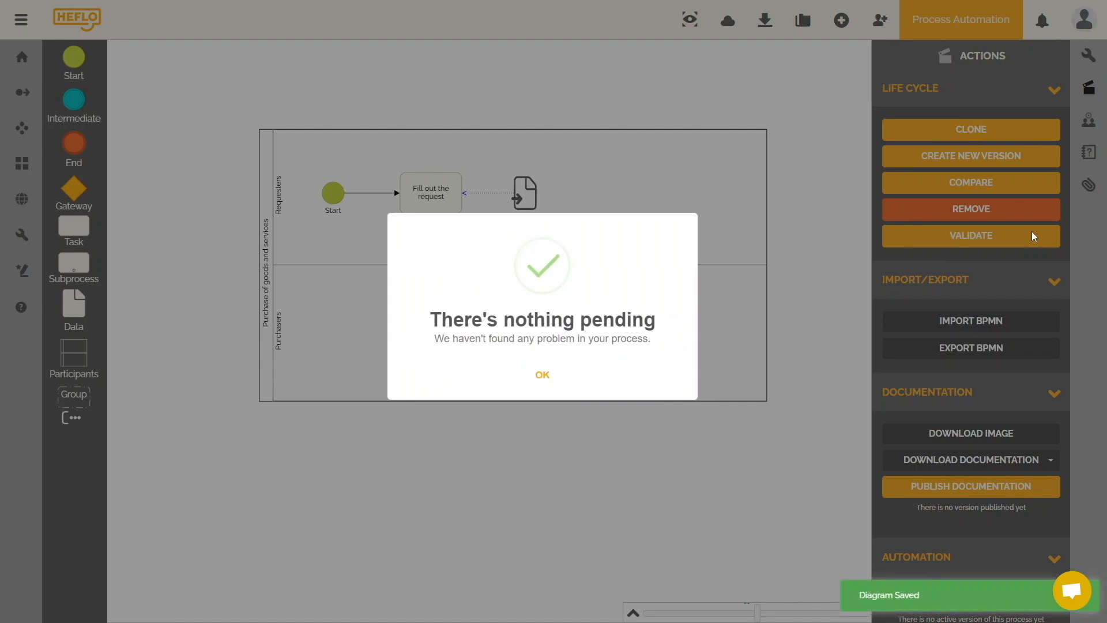
{"action": "left_click", "coordinate": [538, 376]}
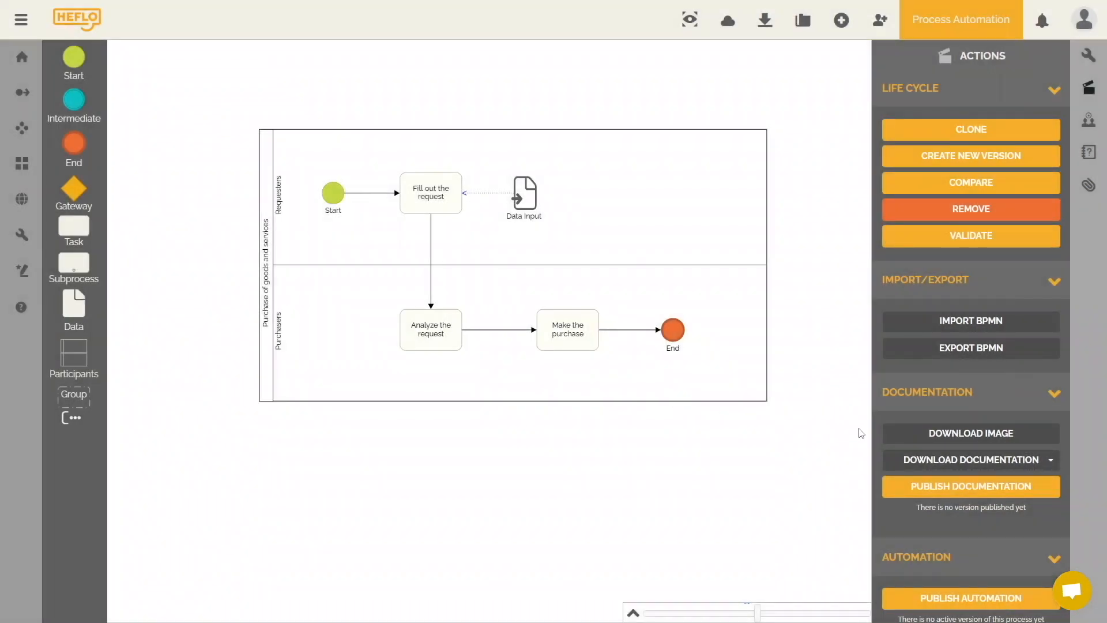
Step: Publish the process automation, postponing work item creation, and open the Tasks list
{"action": "scroll", "coordinate": [984, 393], "scroll_direction": "down", "scroll_amount": 3}
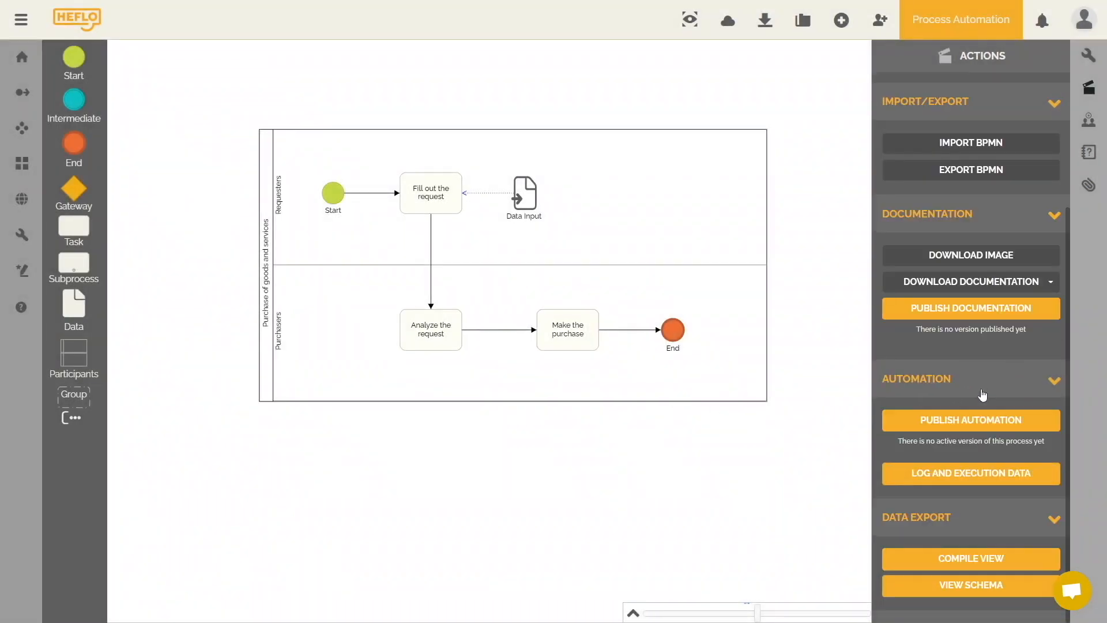
{"action": "left_click", "coordinate": [990, 427]}
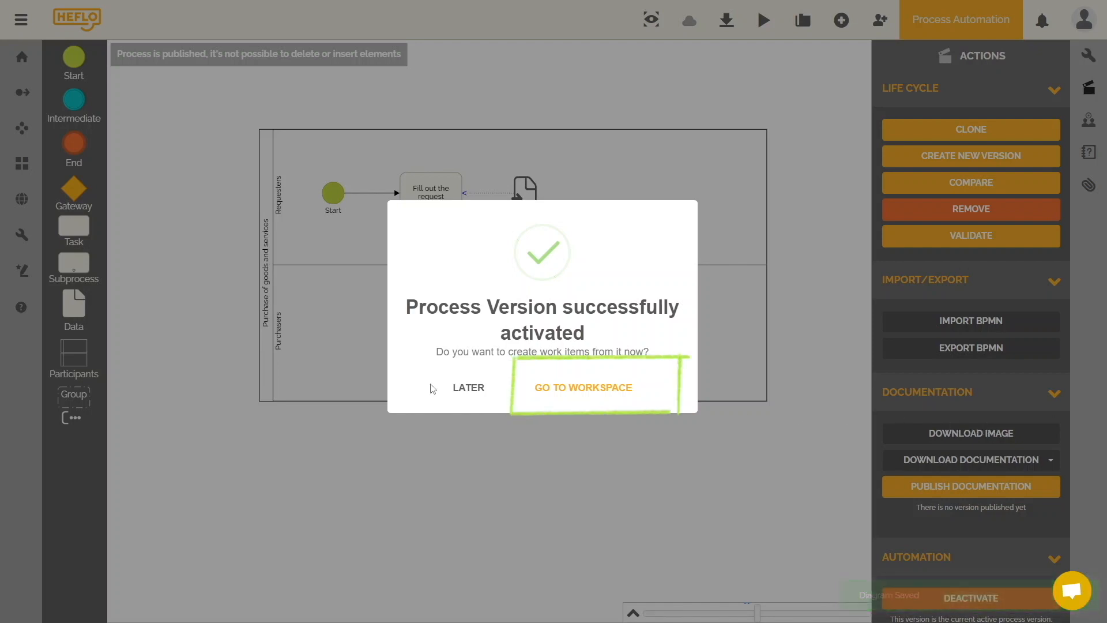
{"action": "left_click", "coordinate": [455, 392]}
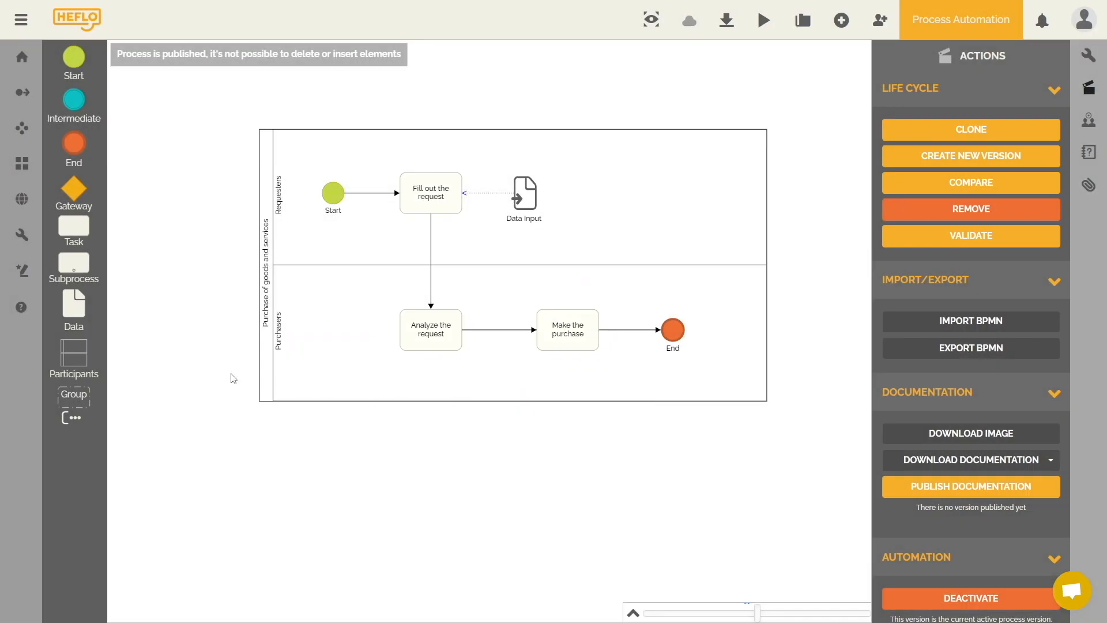
{"action": "mouse_move", "coordinate": [22, 168]}
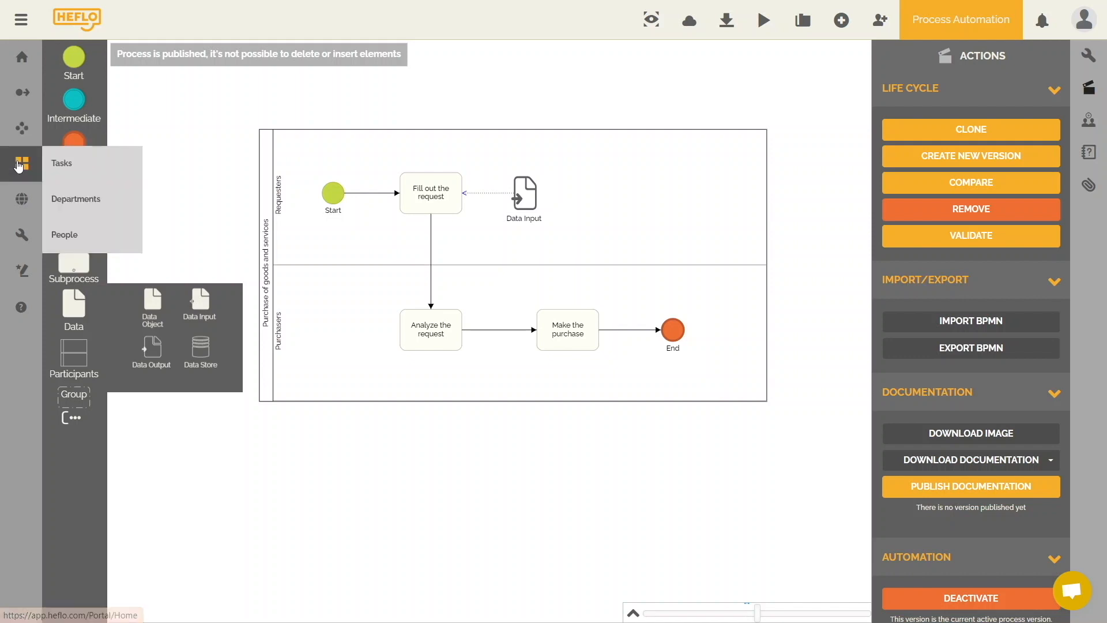
{"action": "left_click", "coordinate": [62, 166]}
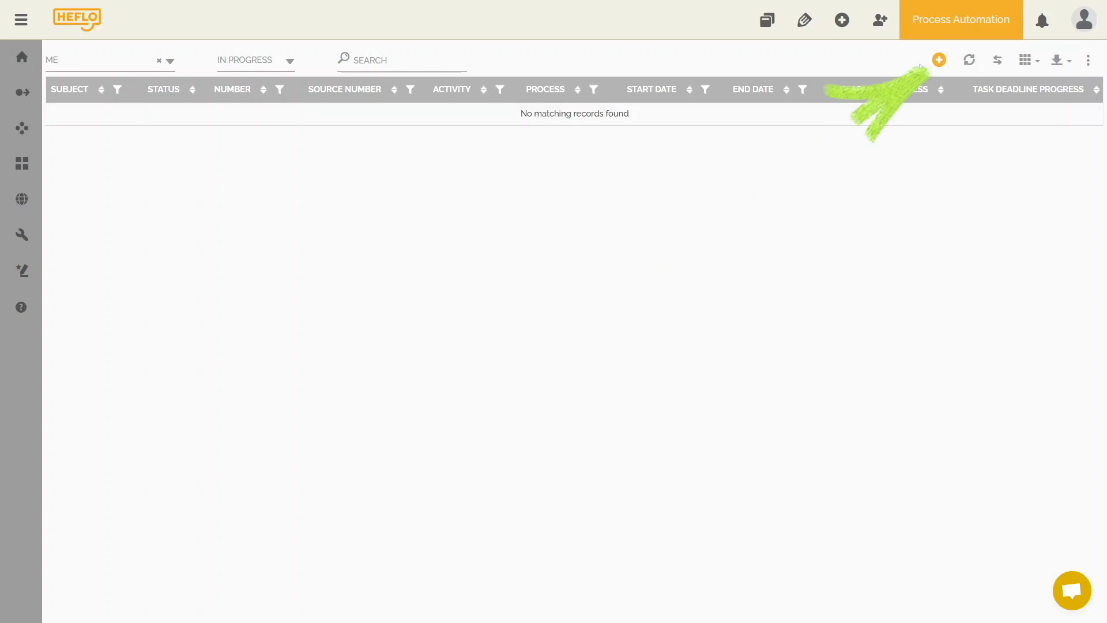
Step: Start a Purchase of goods and services work item with the description "Purchase one laptop, pens and other office supplies"
{"action": "left_click", "coordinate": [939, 61]}
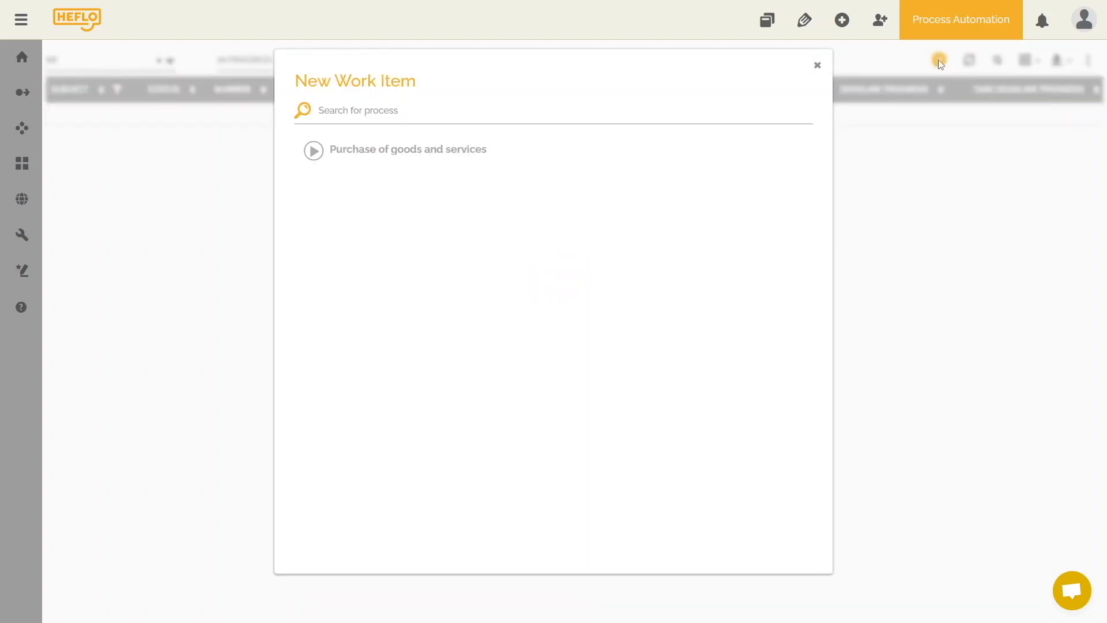
{"action": "left_click", "coordinate": [450, 154]}
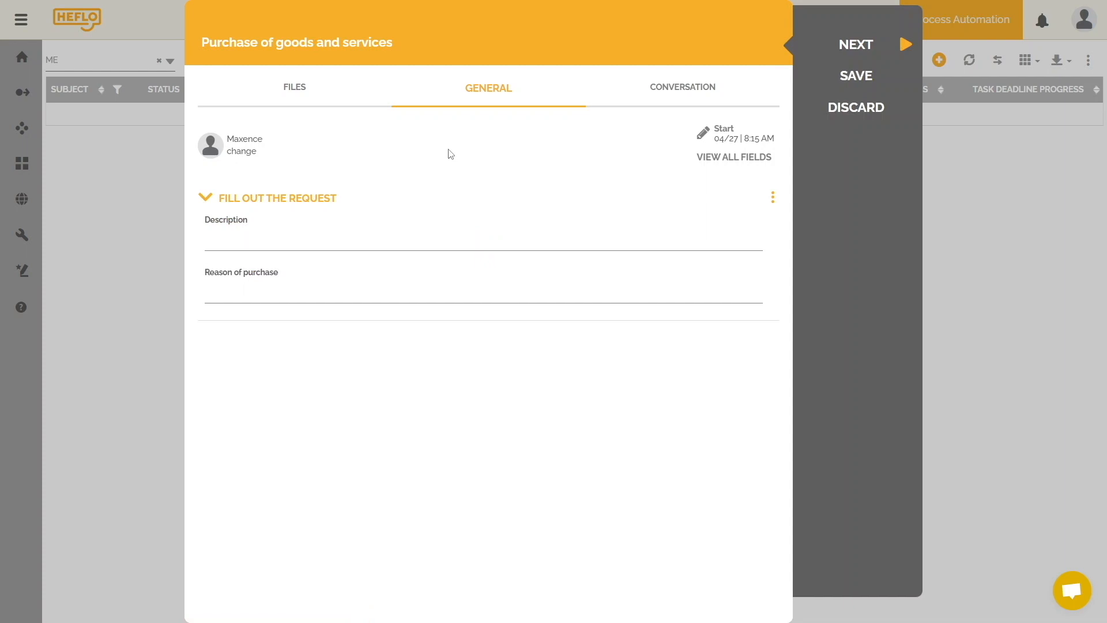
{"action": "left_click", "coordinate": [333, 243]}
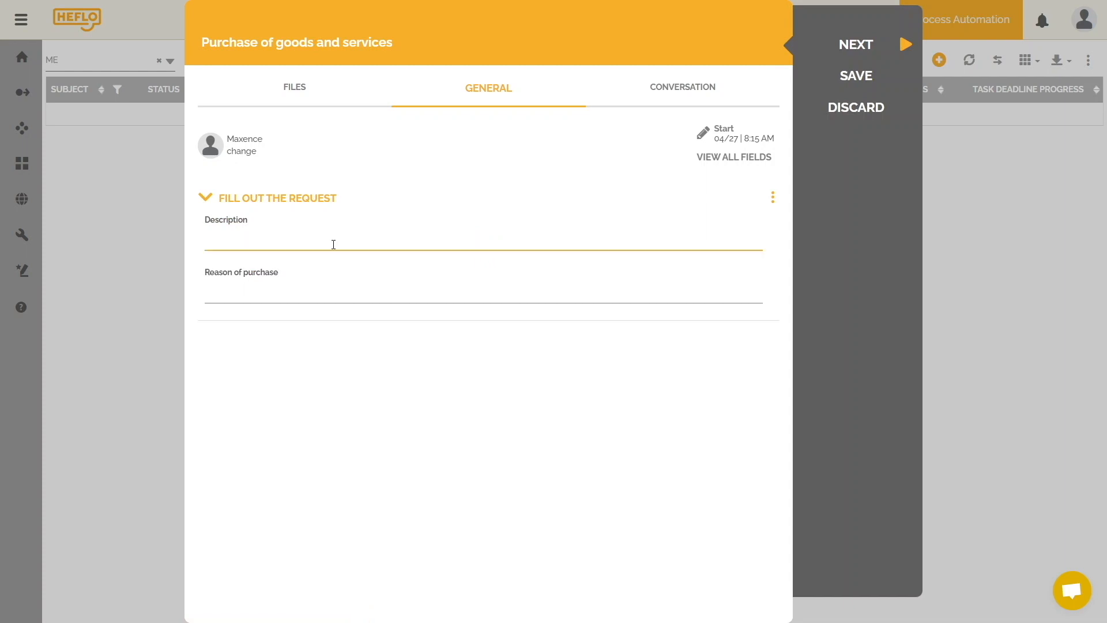
{"action": "type", "text": "Purchase one laptop, pens and other office supplies"}
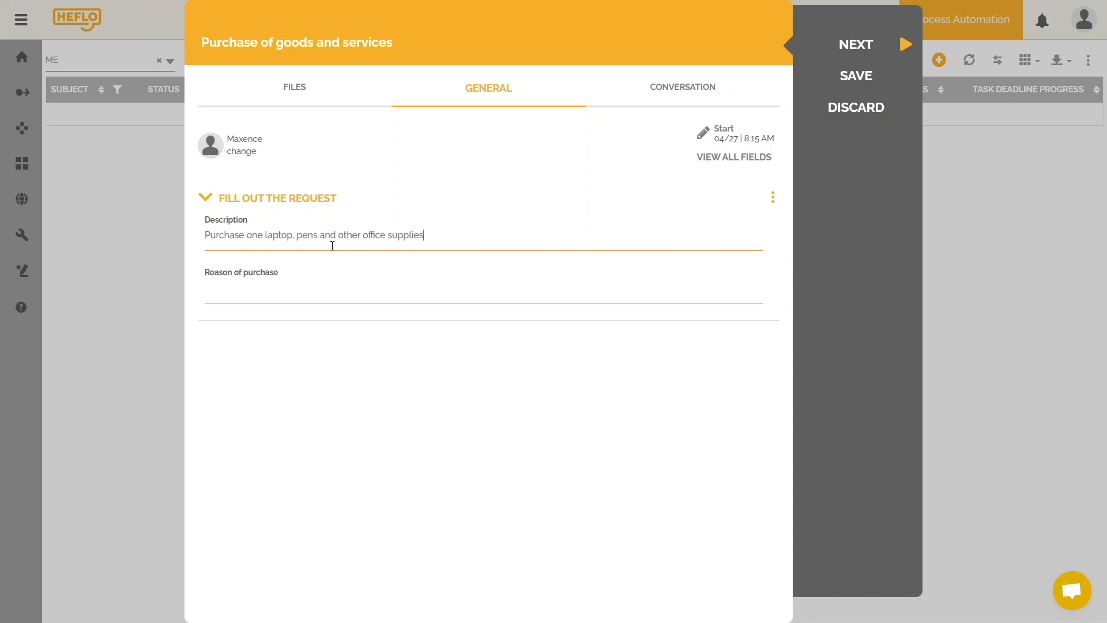
Step: Enter "New employee at the department" as the reason of purchase and save the work item
{"action": "left_click", "coordinate": [304, 289]}
{"action": "type", "text": "Ne"}
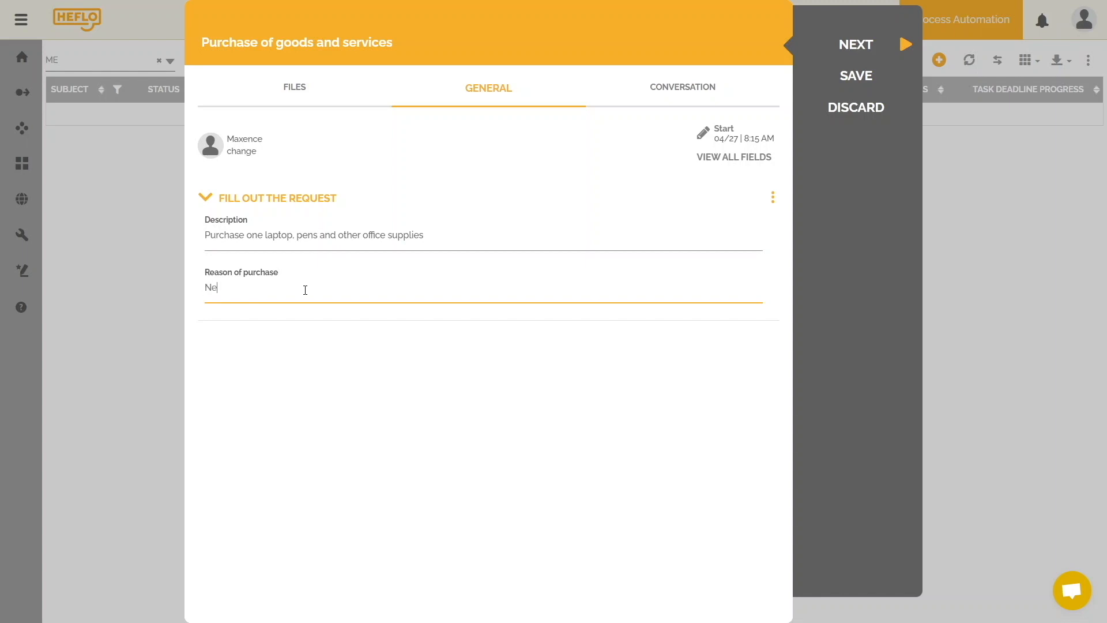
{"action": "type", "text": "w employee at the department"}
{"action": "left_click", "coordinate": [857, 77]}
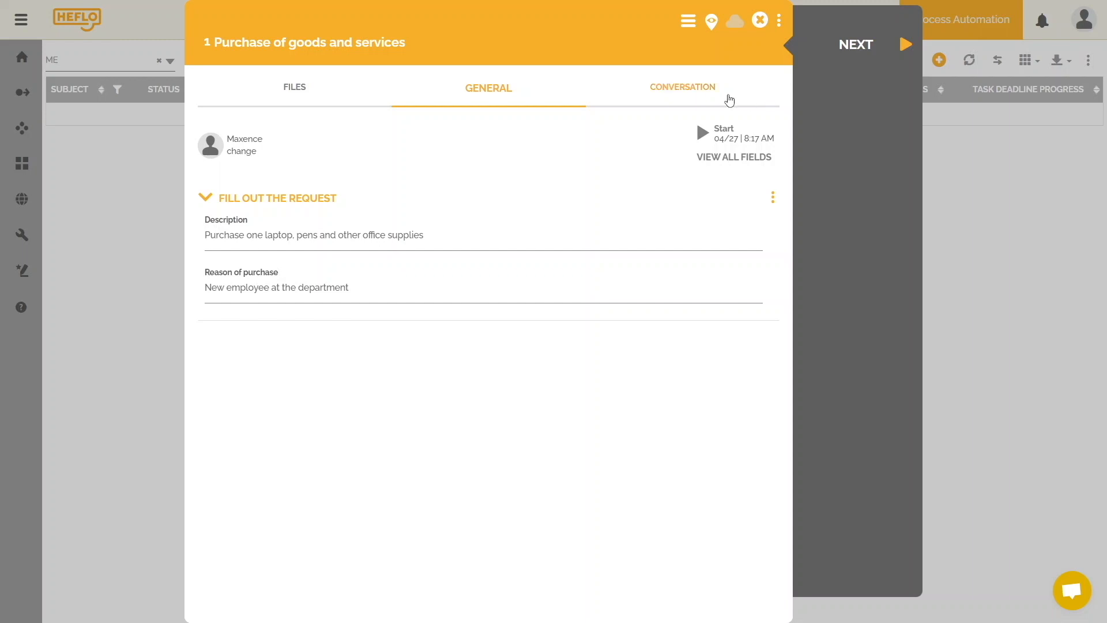
Step: Rename the work item to "Purchase of goods and services - for new employee"
{"action": "left_click", "coordinate": [417, 38]}
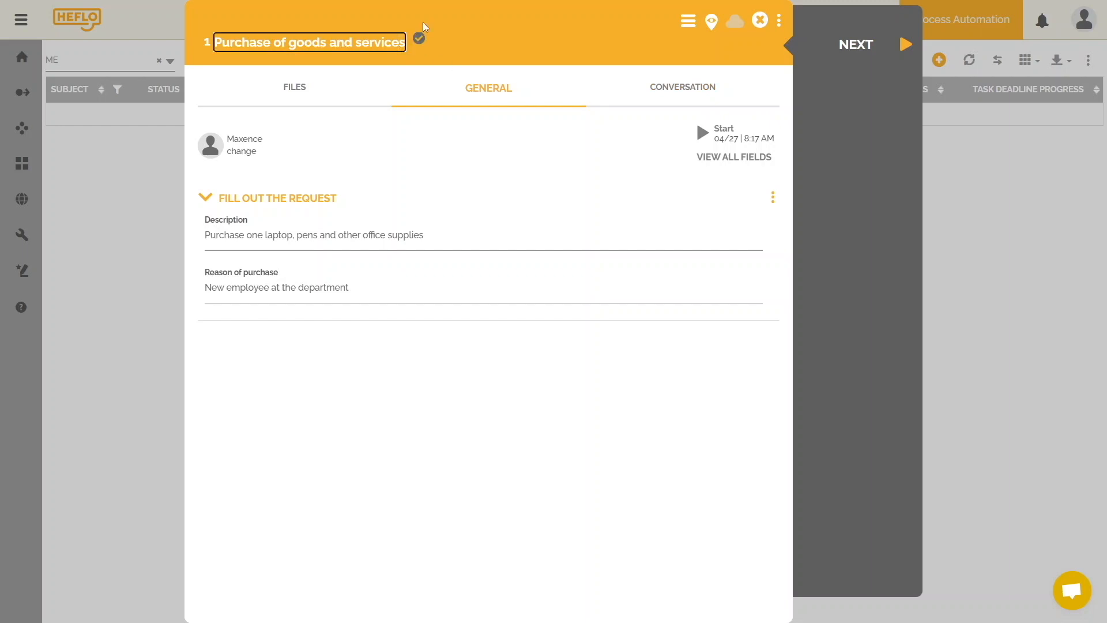
{"action": "type", "text": "- for new employee"}
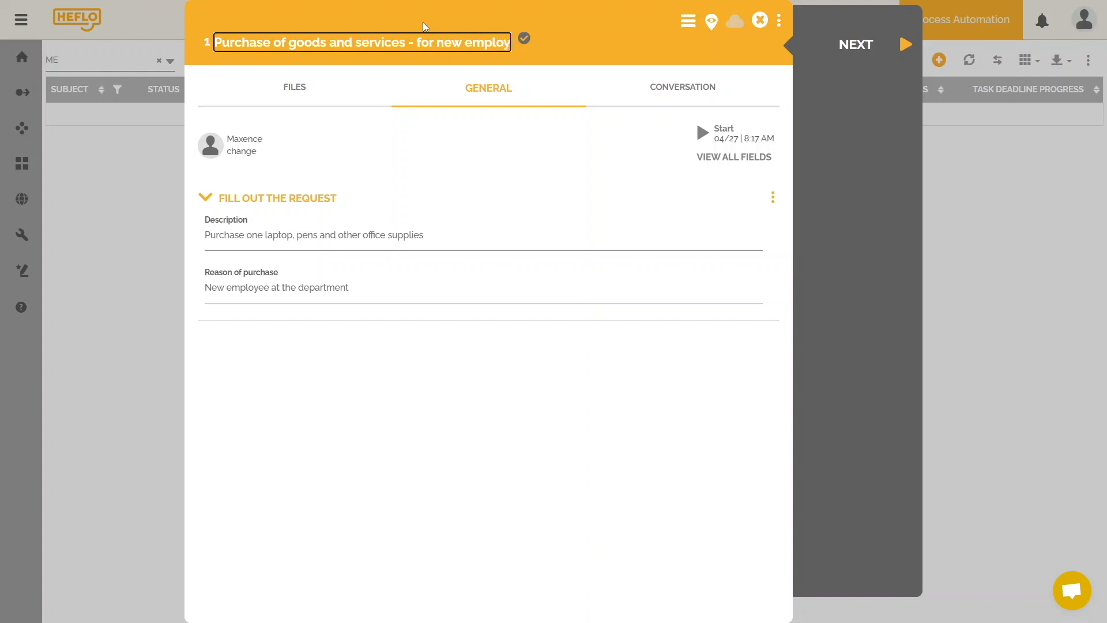
{"action": "left_click", "coordinate": [558, 54]}
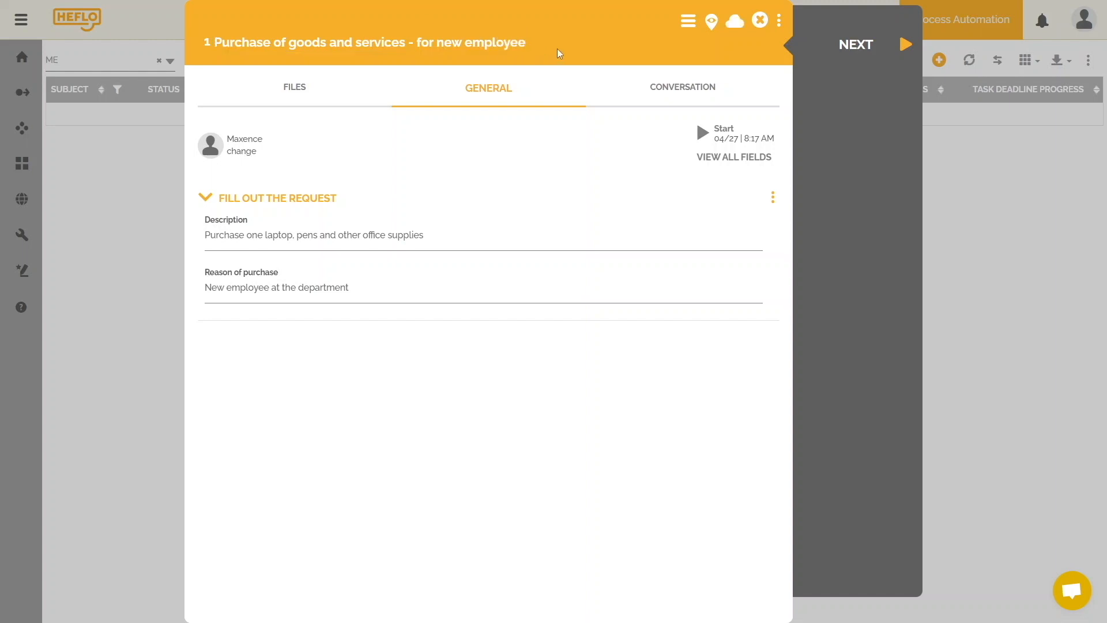
Step: Advance the work item to request analysis and review the completed Fill out the request task from its process diagram
{"action": "left_click", "coordinate": [865, 47]}
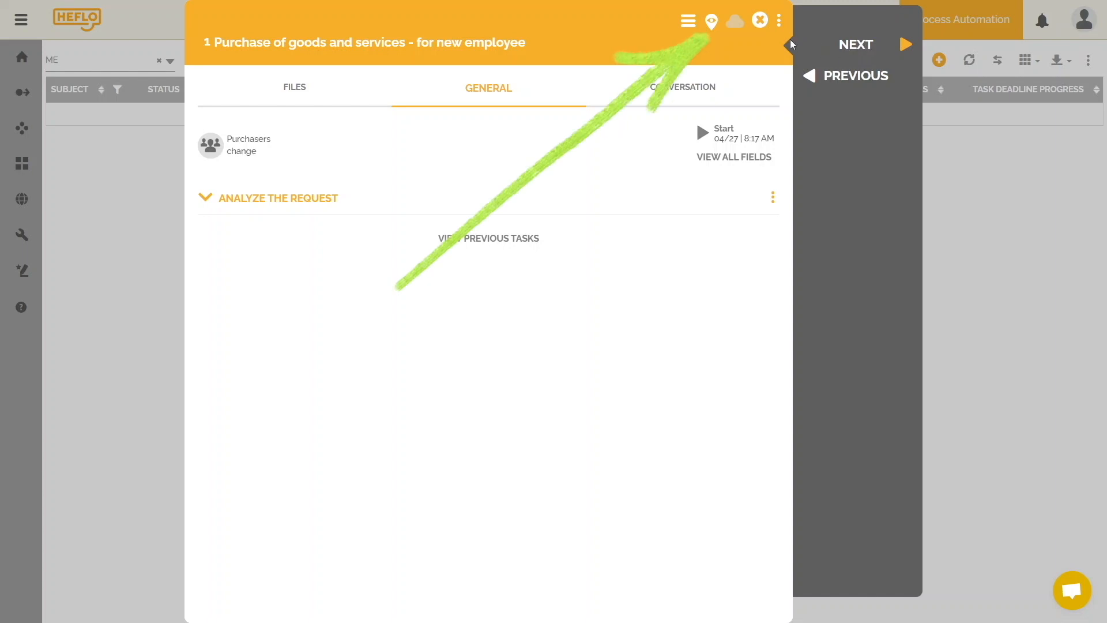
{"action": "left_click", "coordinate": [712, 23]}
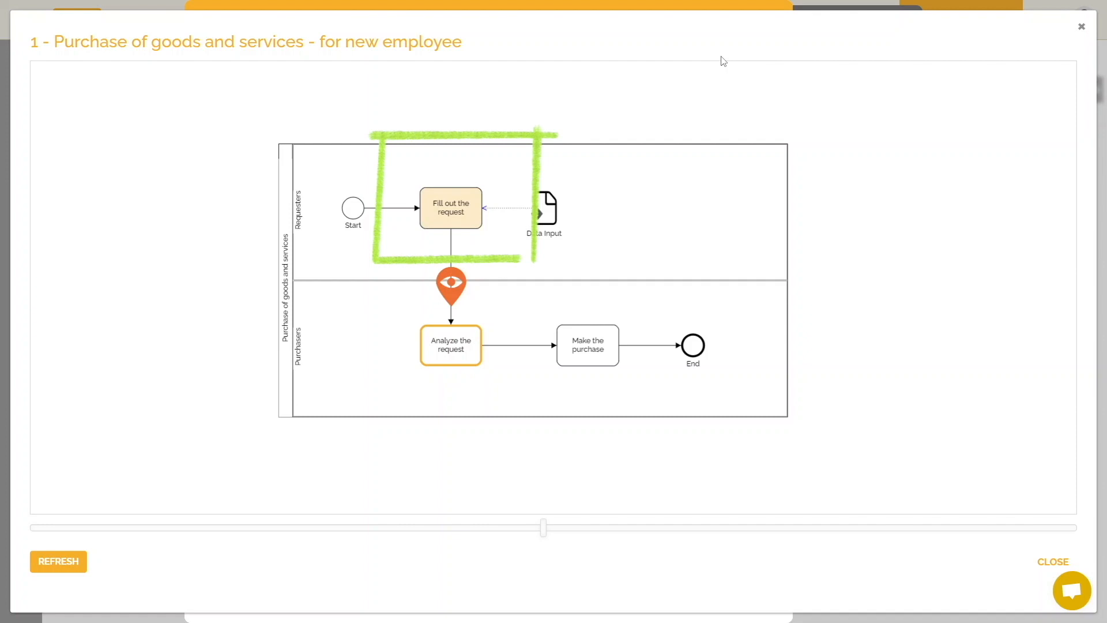
{"action": "left_click", "coordinate": [454, 208]}
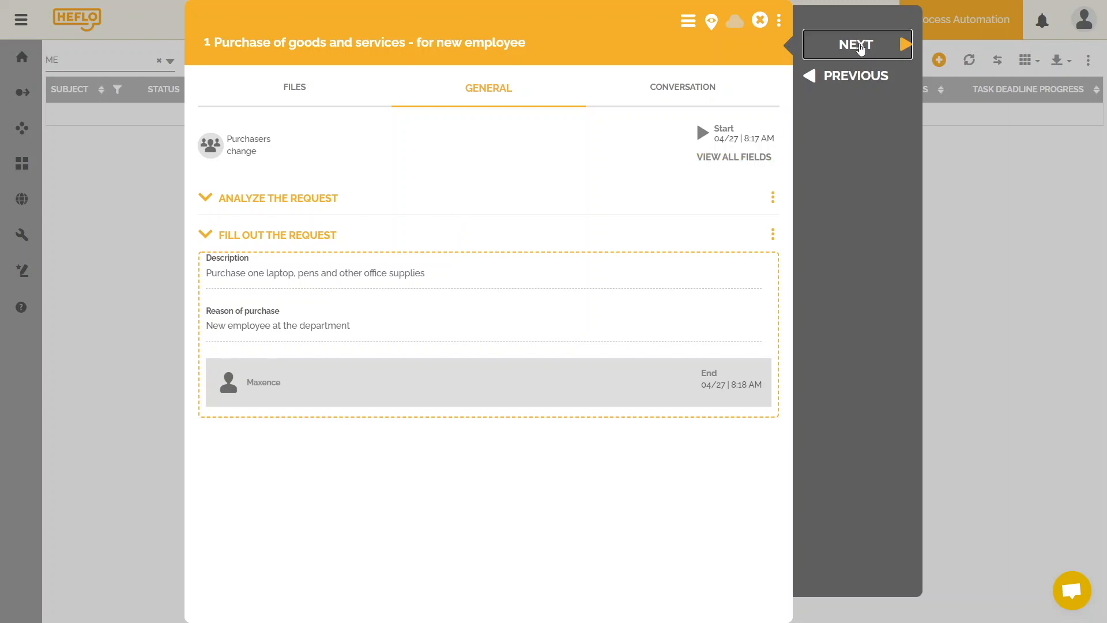
Step: Complete the request analysis and purchase tasks to end the work item, and close it
{"action": "left_click", "coordinate": [857, 45]}
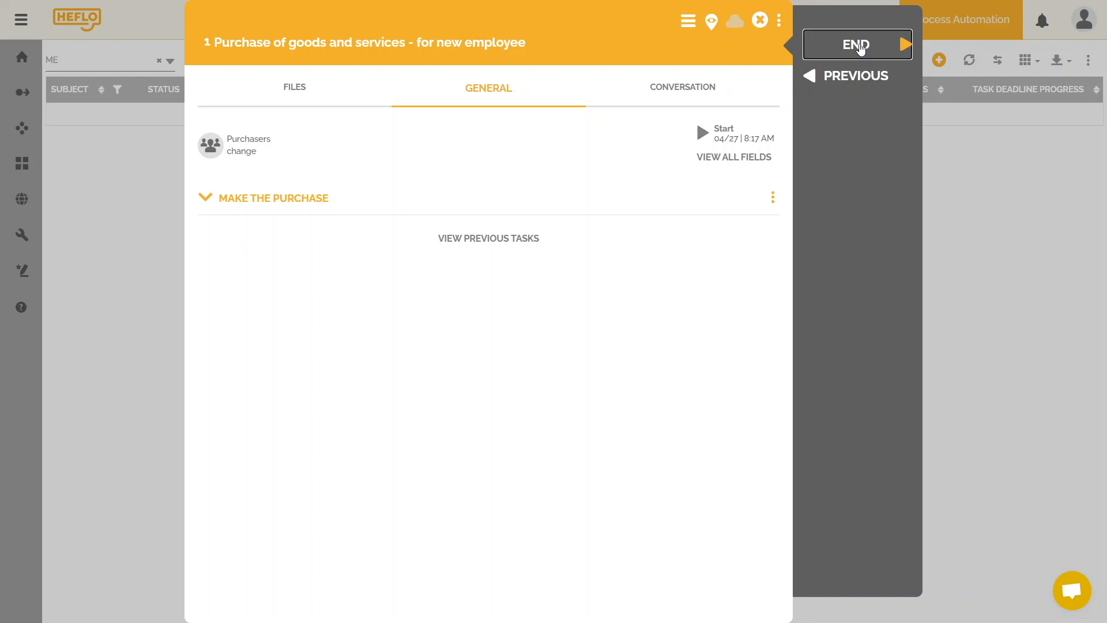
{"action": "left_click", "coordinate": [858, 45]}
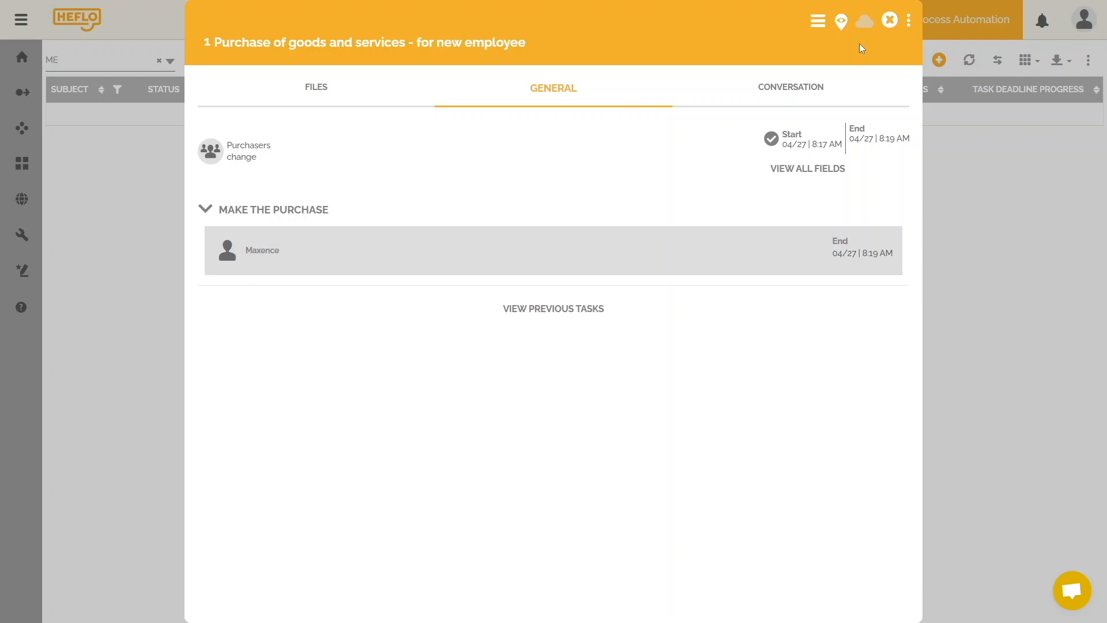
{"action": "left_click", "coordinate": [890, 20]}
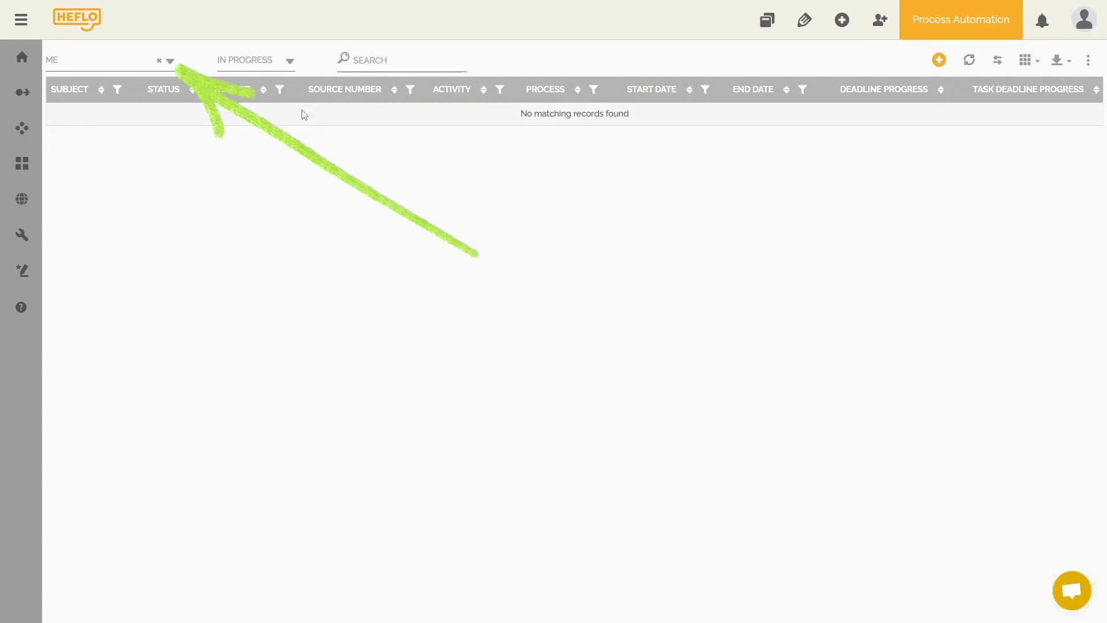
Step: Filter the task list to finished work items of the Purchasers group
{"action": "left_click", "coordinate": [173, 64]}
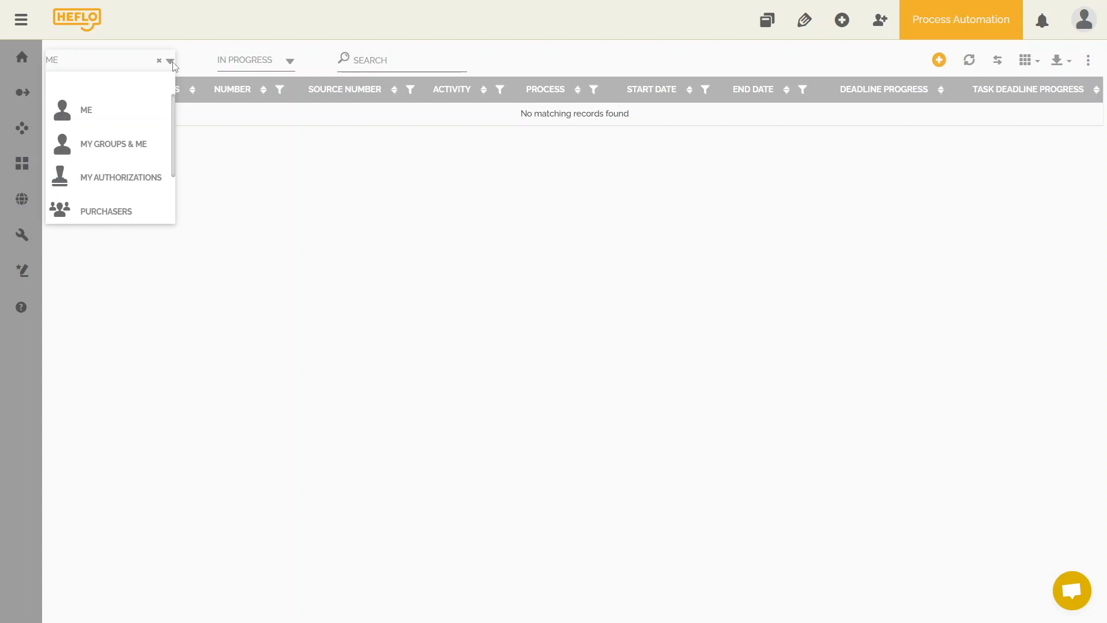
{"action": "left_click", "coordinate": [100, 212]}
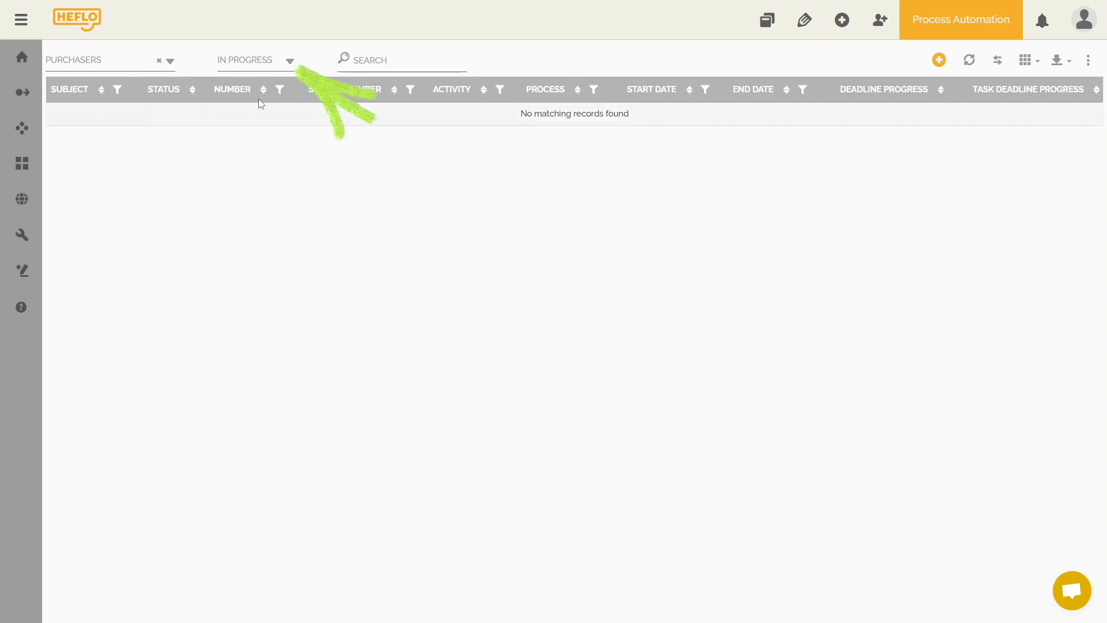
{"action": "left_click", "coordinate": [289, 61]}
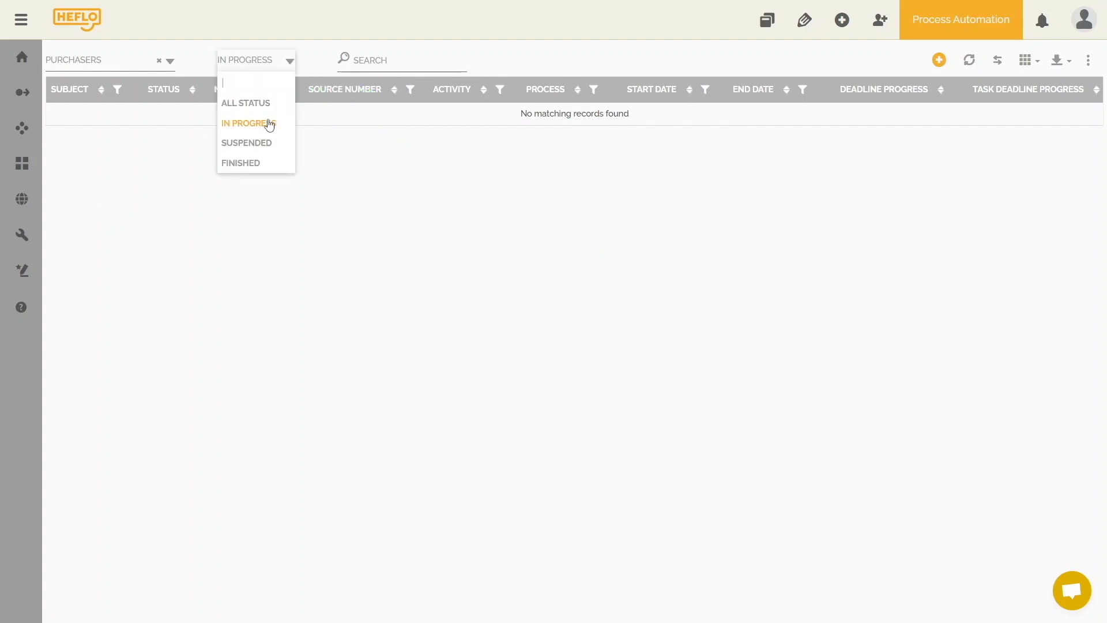
{"action": "left_click", "coordinate": [248, 168]}
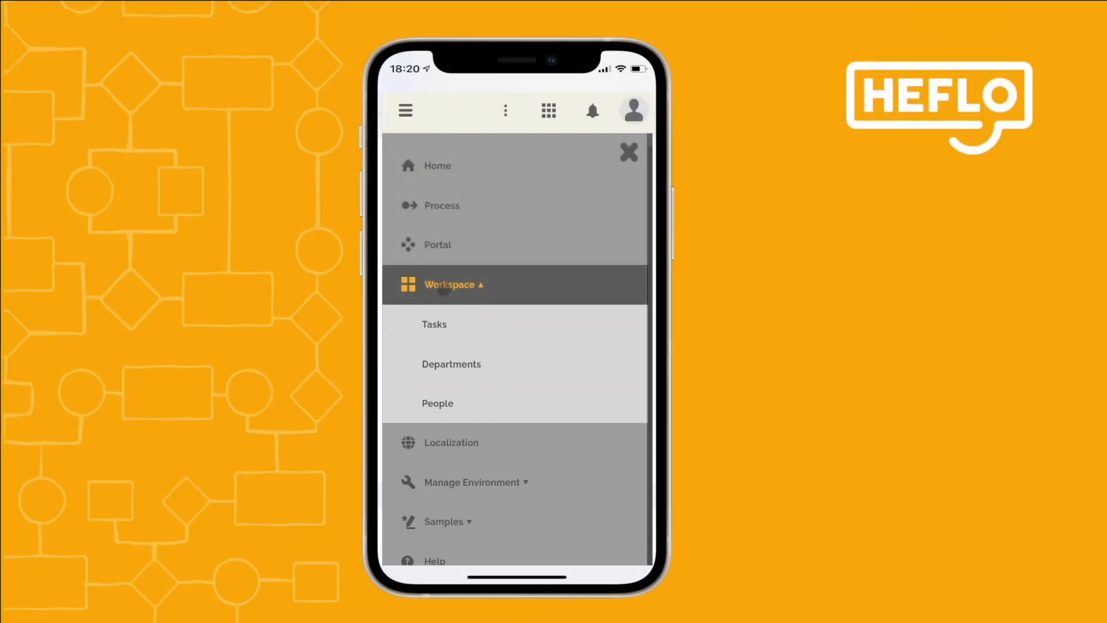
Step: In the mobile version, open Tasks and start a Purchase of goods and services work item described as "Purchase office supplies"
{"action": "left_click", "coordinate": [434, 325]}
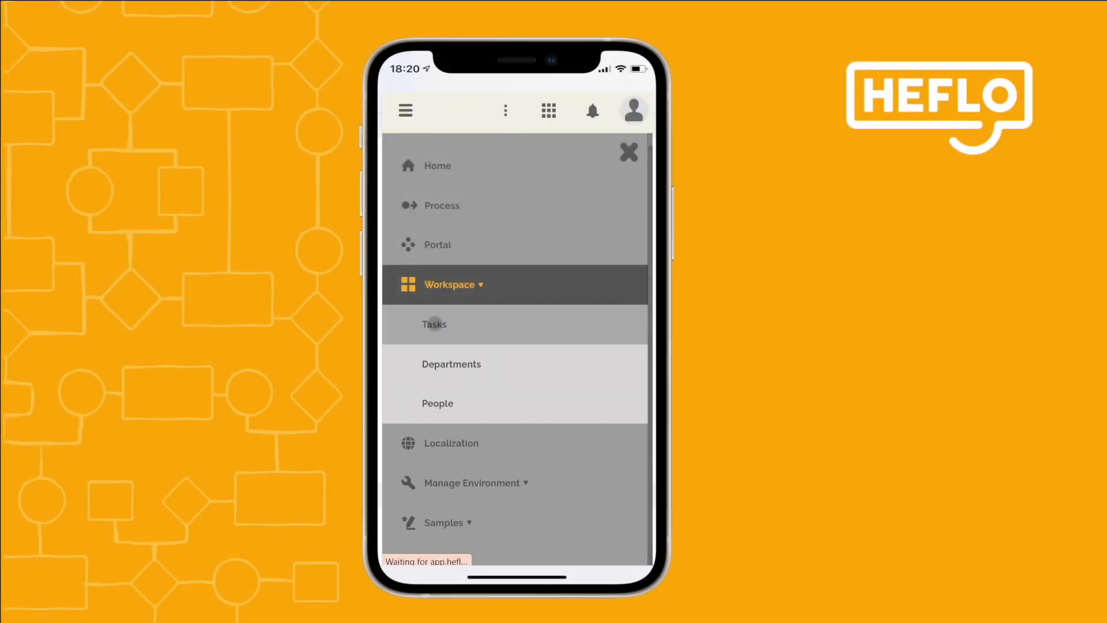
{"action": "left_click", "coordinate": [435, 185]}
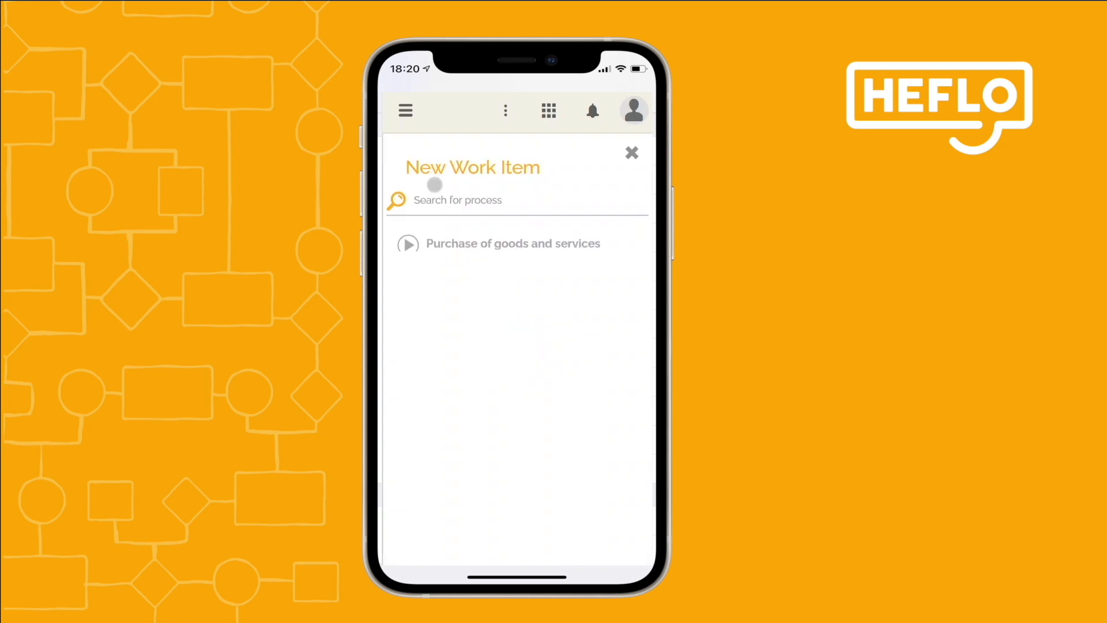
{"action": "left_click", "coordinate": [432, 245]}
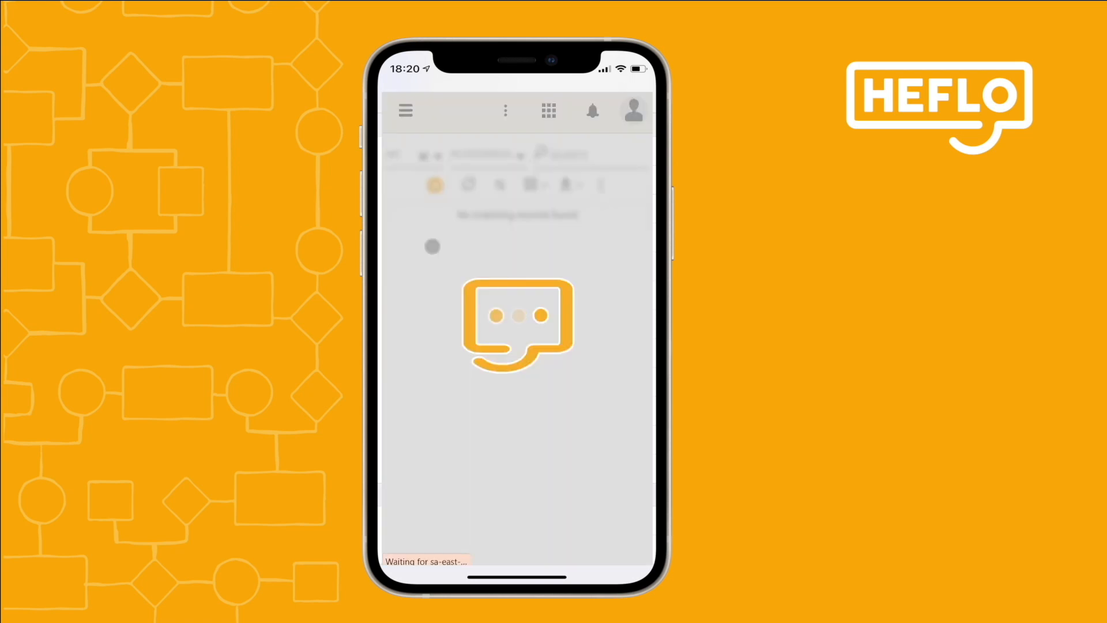
{"action": "left_click", "coordinate": [438, 326]}
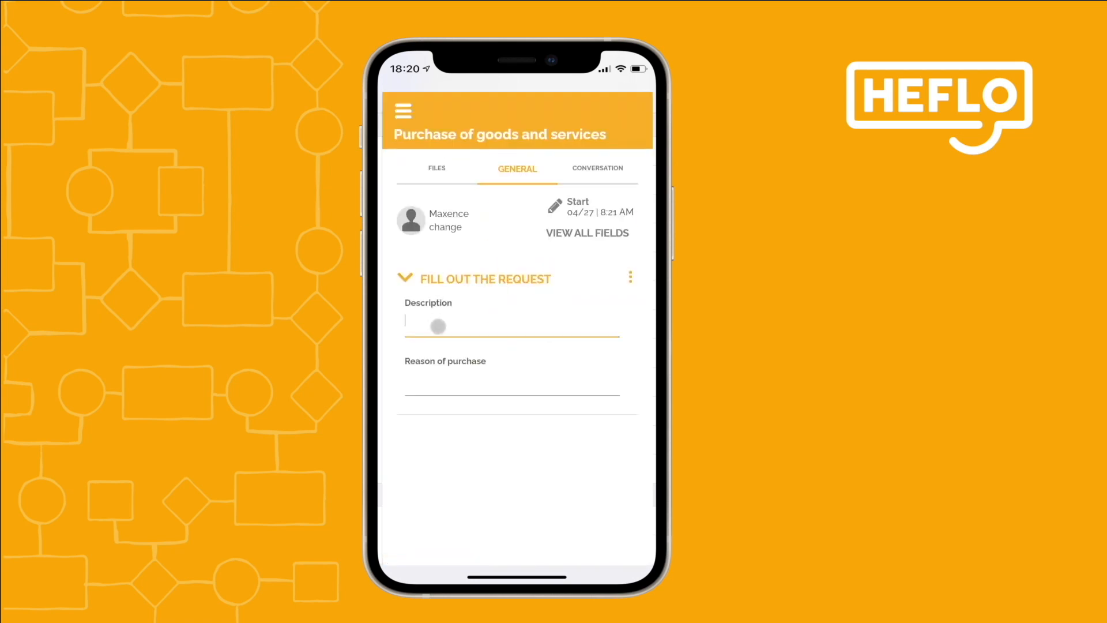
{"action": "type", "text": "Purchase office supplies"}
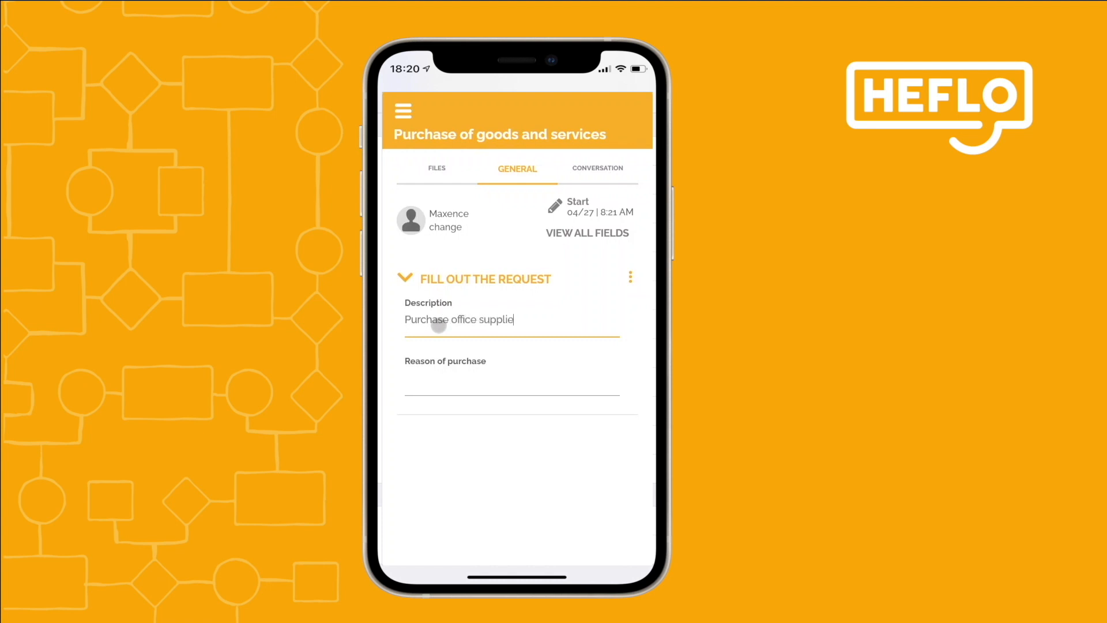
Step: Set the reason of purchase to "New employee at the department" and advance the work item to request analysis
{"action": "left_click", "coordinate": [448, 389]}
{"action": "type", "text": "New employee at t"}
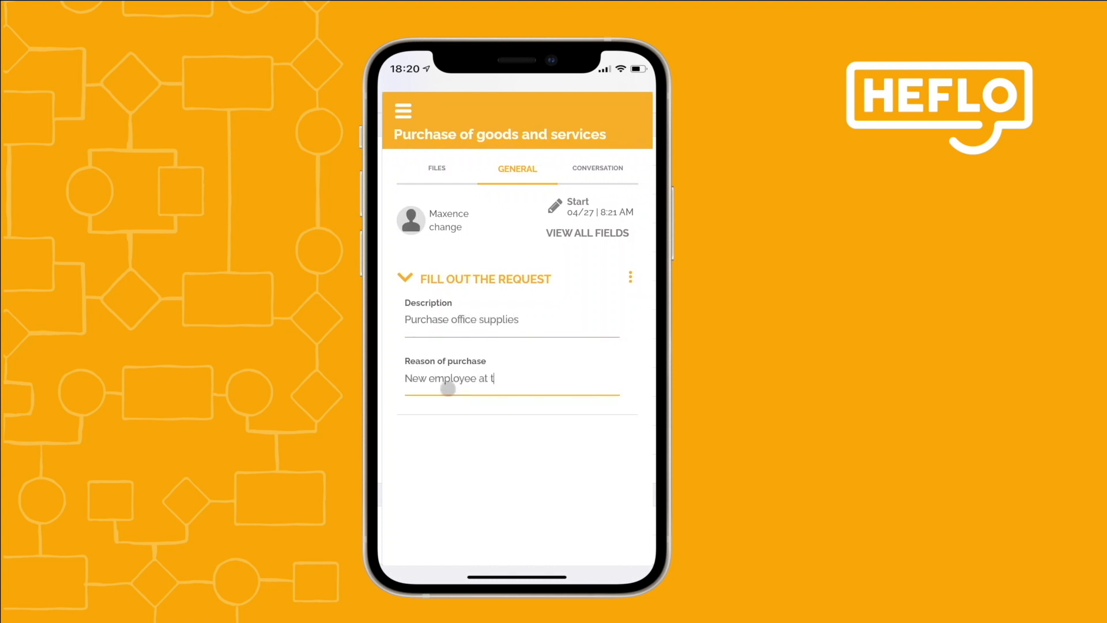
{"action": "type", "text": "he department"}
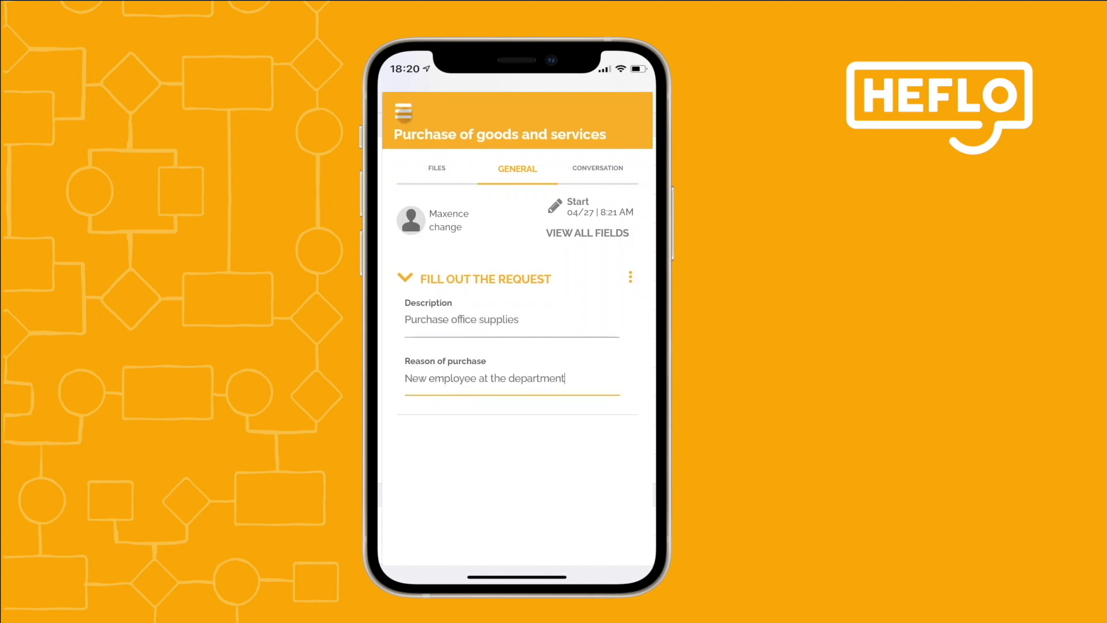
{"action": "left_click", "coordinate": [403, 112]}
{"action": "left_click", "coordinate": [560, 133]}
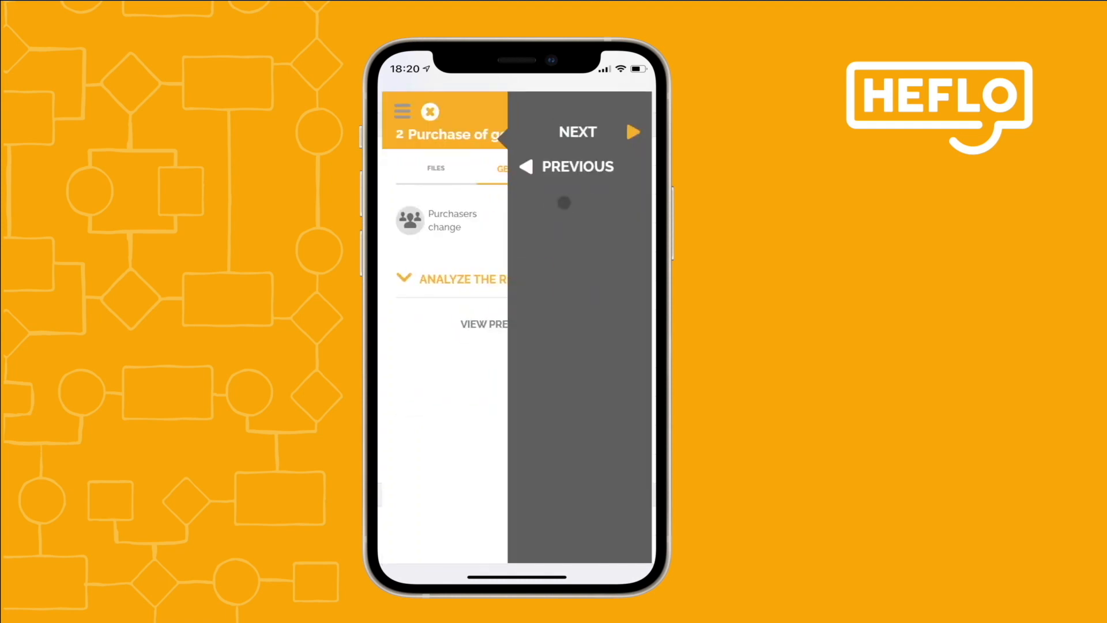
Step: Examine the work item's progress on the process diagram and review its completed Fill out the request task
{"action": "left_click", "coordinate": [402, 114]}
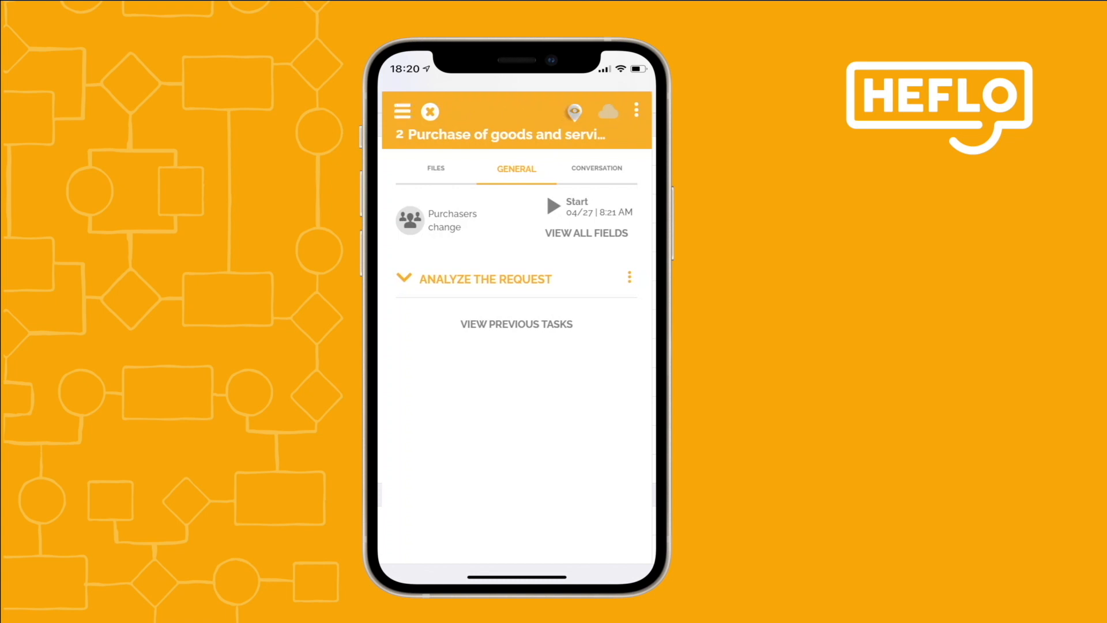
{"action": "left_click", "coordinate": [571, 112]}
{"action": "scroll", "coordinate": [500, 383], "scroll_direction": "down", "scroll_amount": 2}
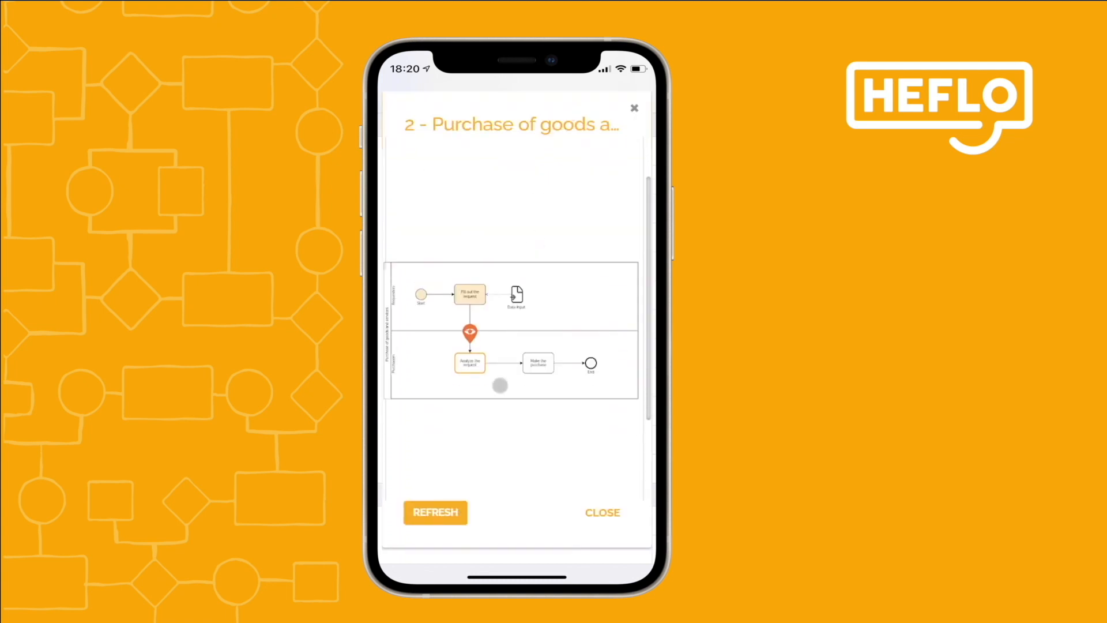
{"action": "double_click", "coordinate": [465, 391]}
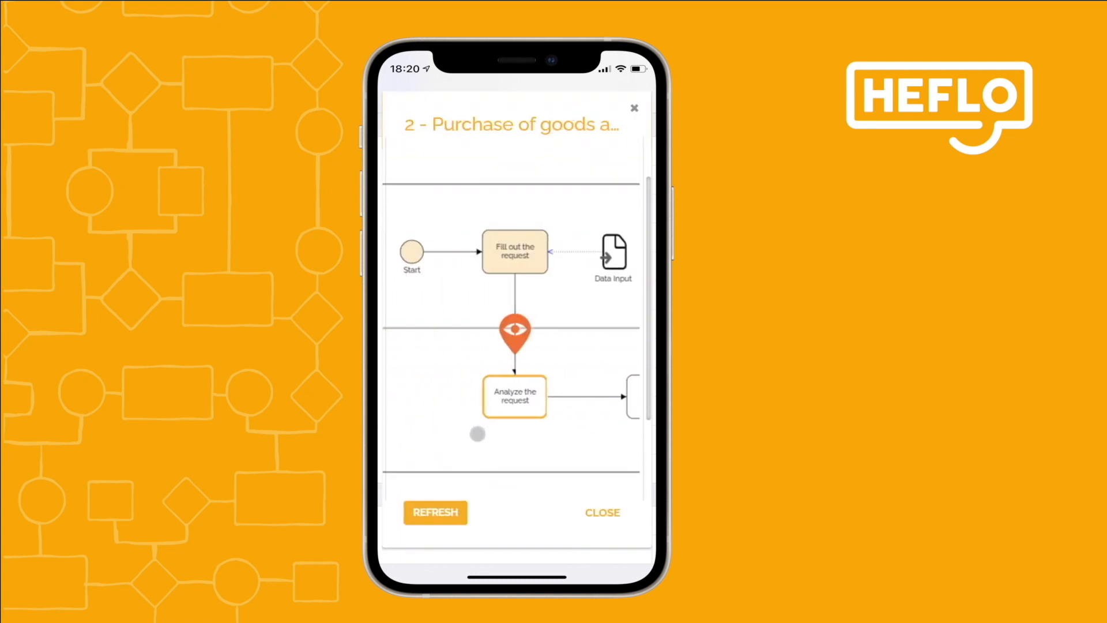
{"action": "left_click", "coordinate": [538, 246]}
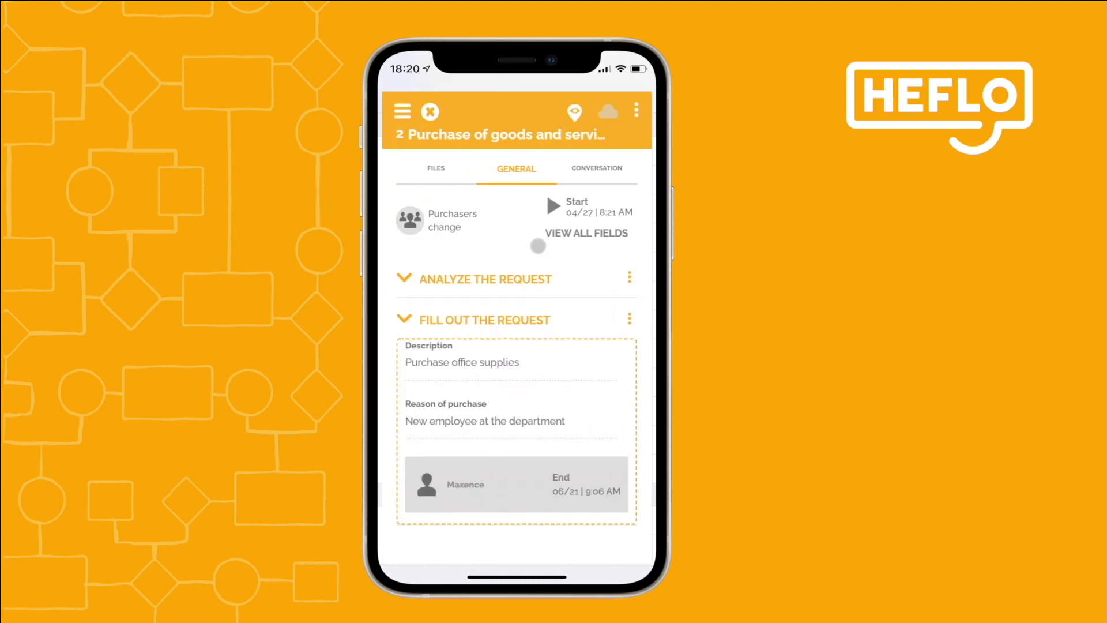
Step: Advance the second work item through request analysis to Make the purchase, and end it
{"action": "left_click", "coordinate": [403, 112]}
{"action": "left_click", "coordinate": [582, 135]}
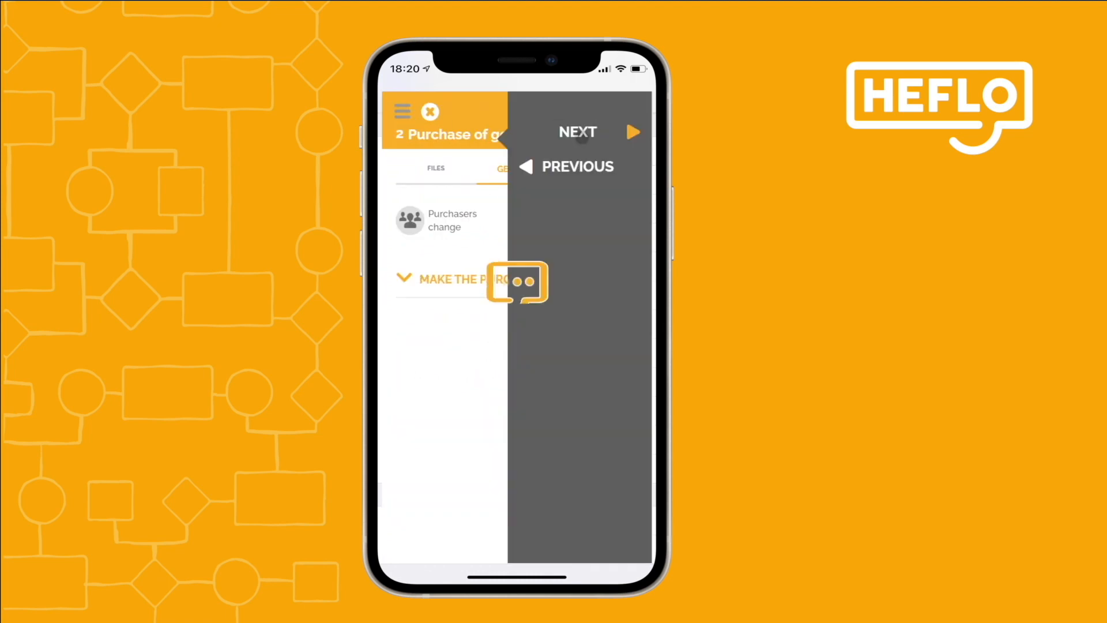
{"action": "left_click", "coordinate": [403, 113]}
{"action": "left_click", "coordinate": [403, 112]}
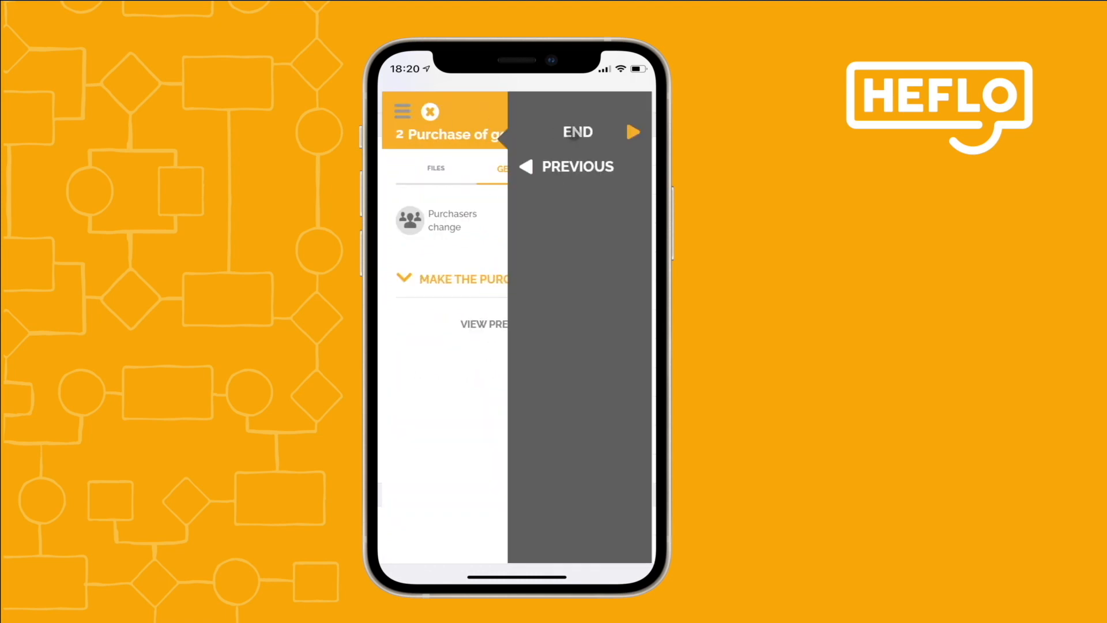
{"action": "left_click", "coordinate": [577, 132]}
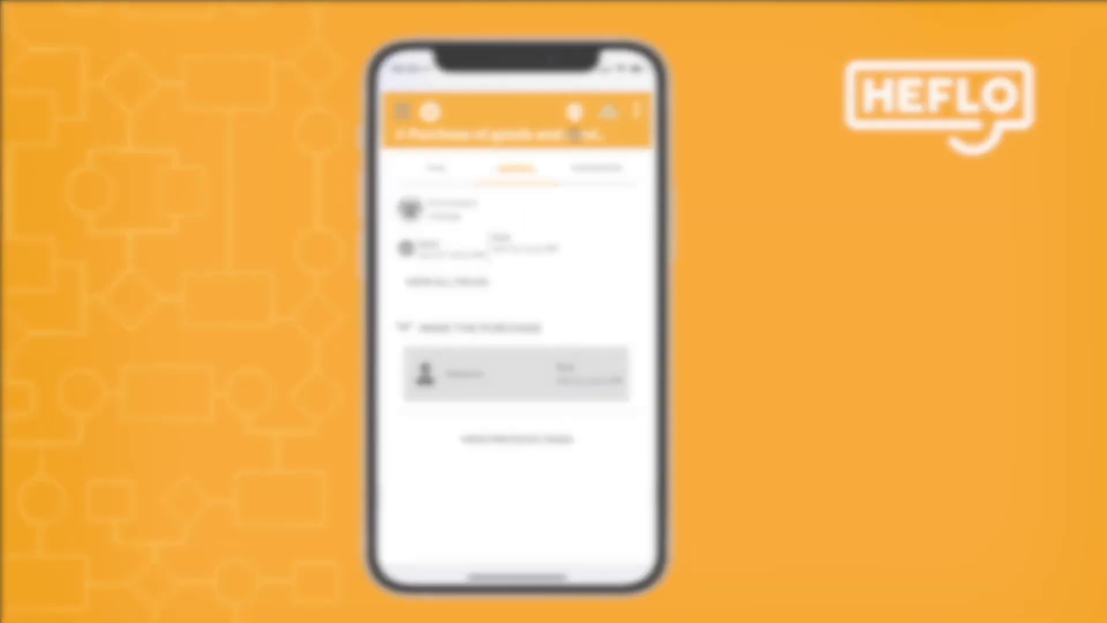